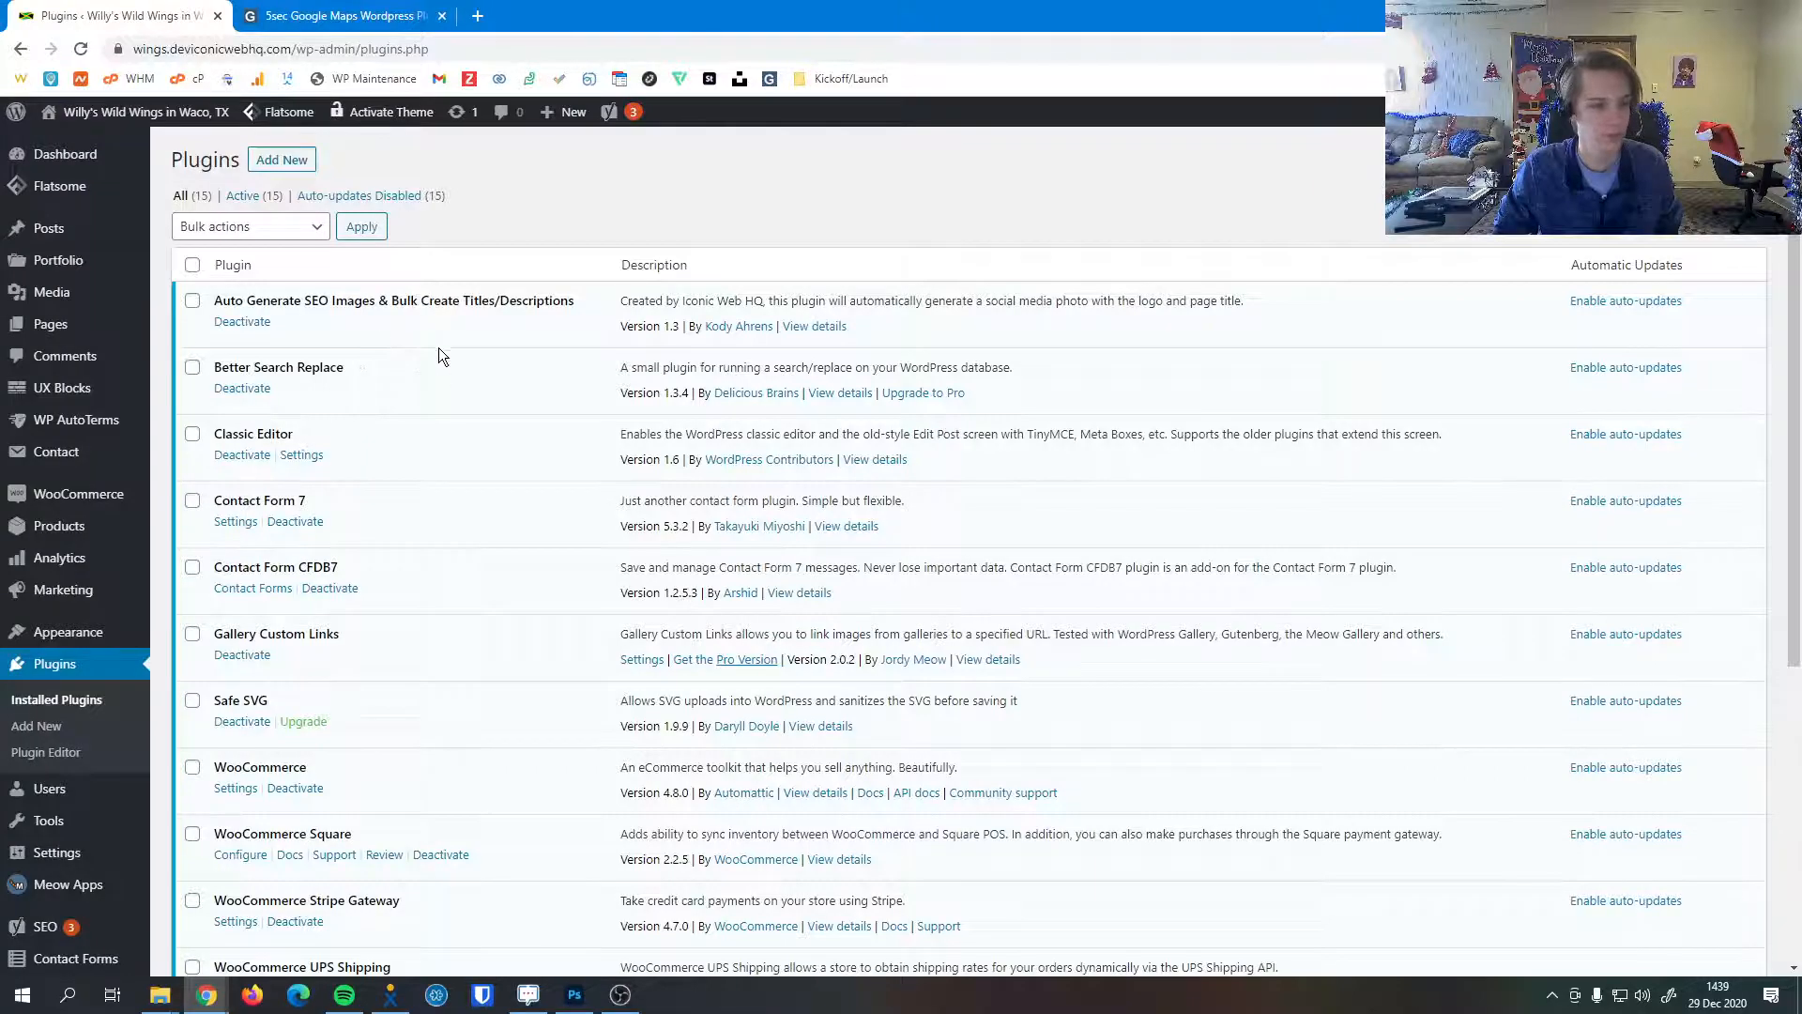
Deactivate the Safe SVG plugin in the installed plugins list and activate it again.
scroll(438, 350, "down", 5)
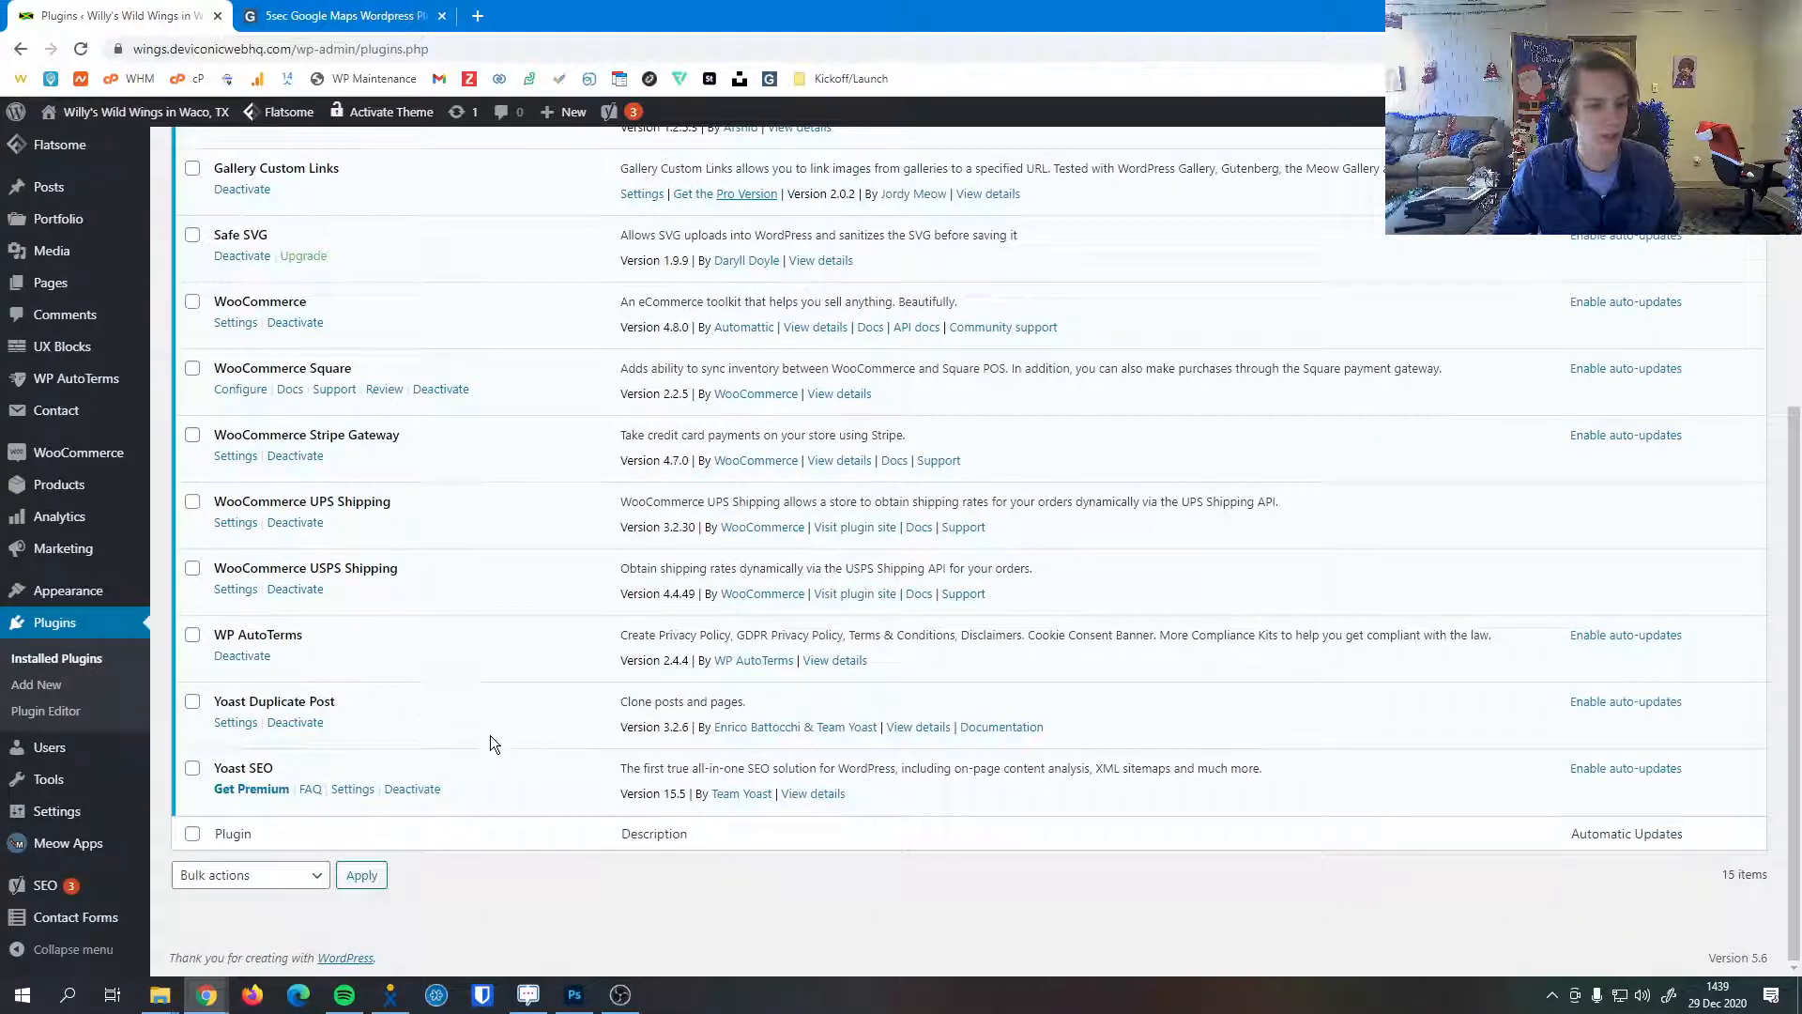
scroll(490, 735, "up", 6)
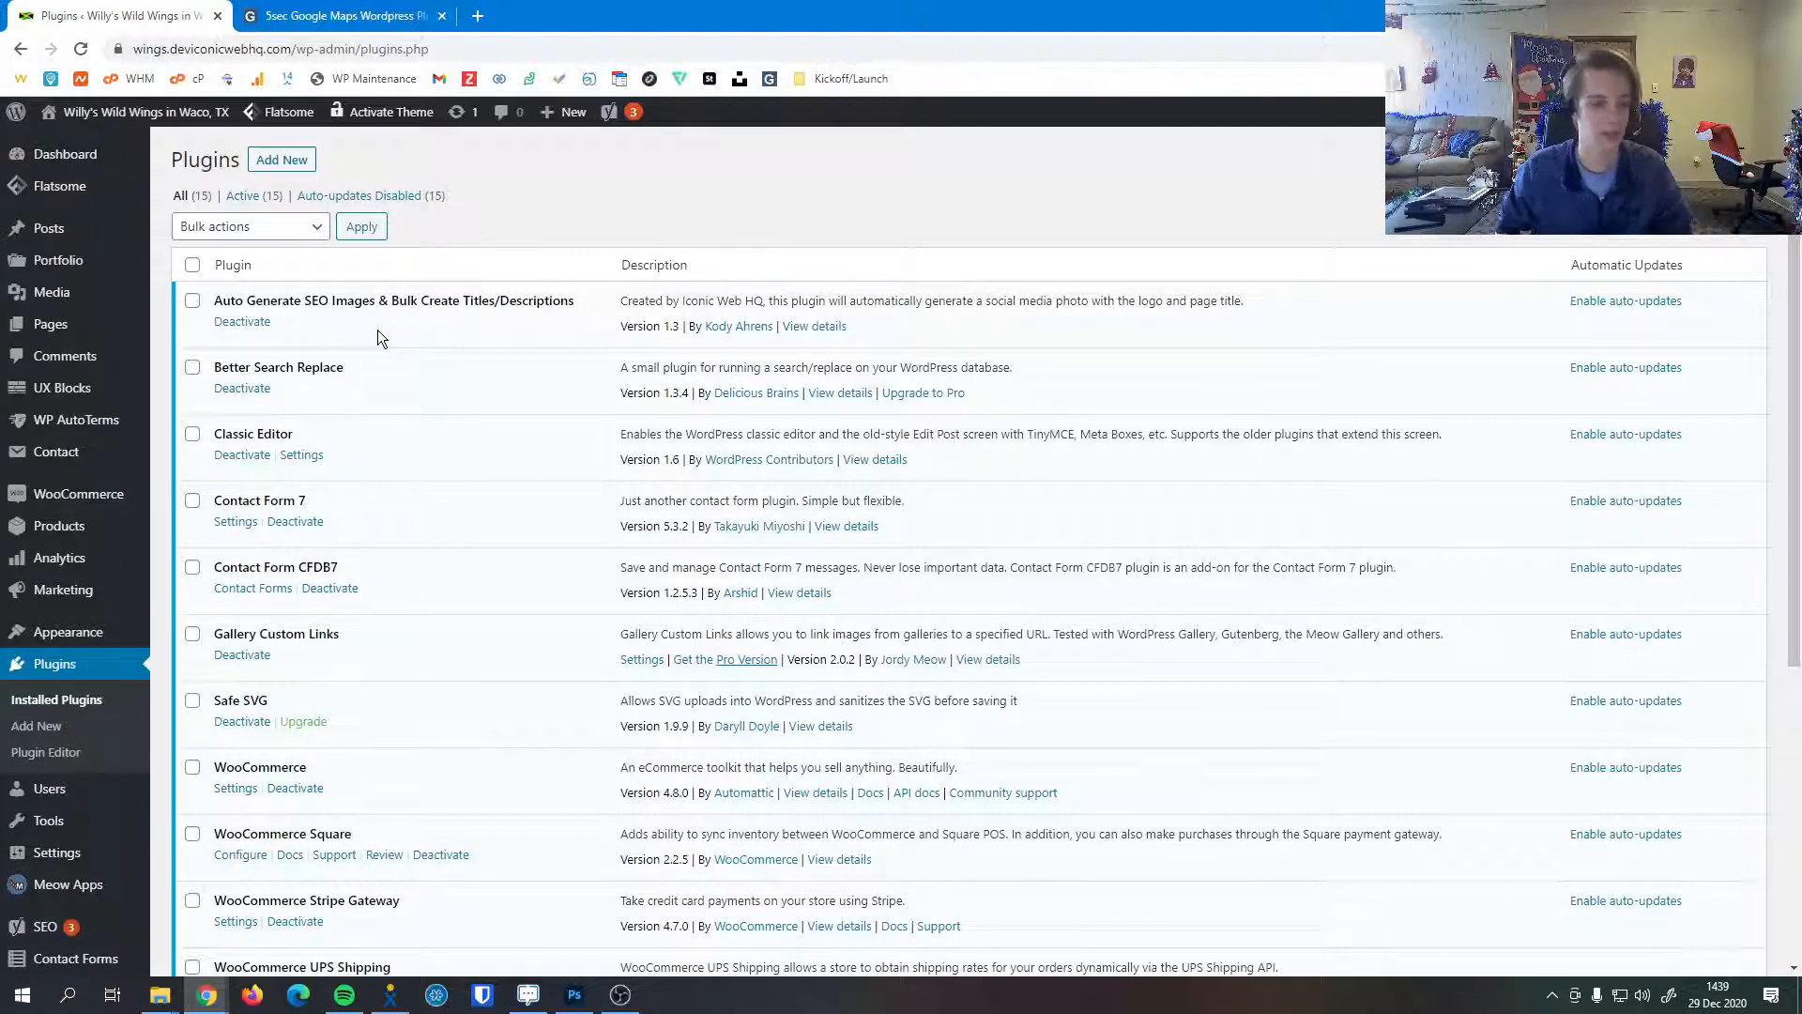
scroll(375, 573, "down", 5)
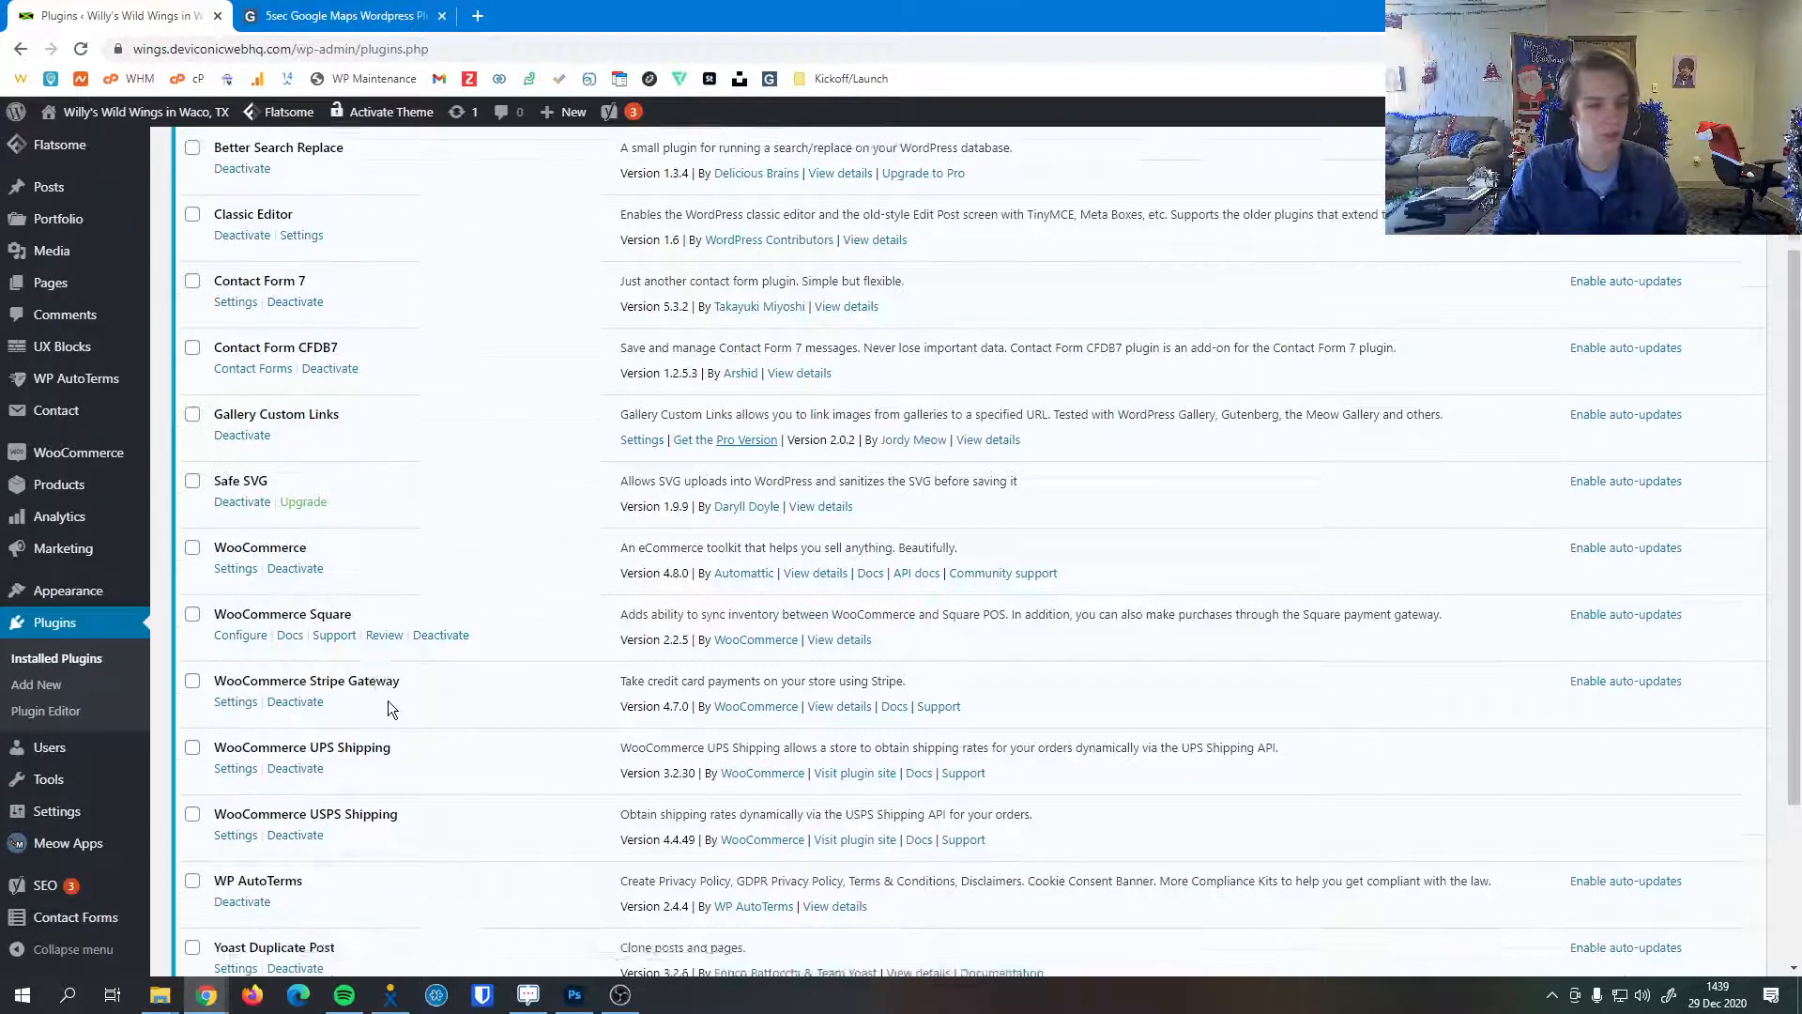
scroll(249, 749, "up", 3)
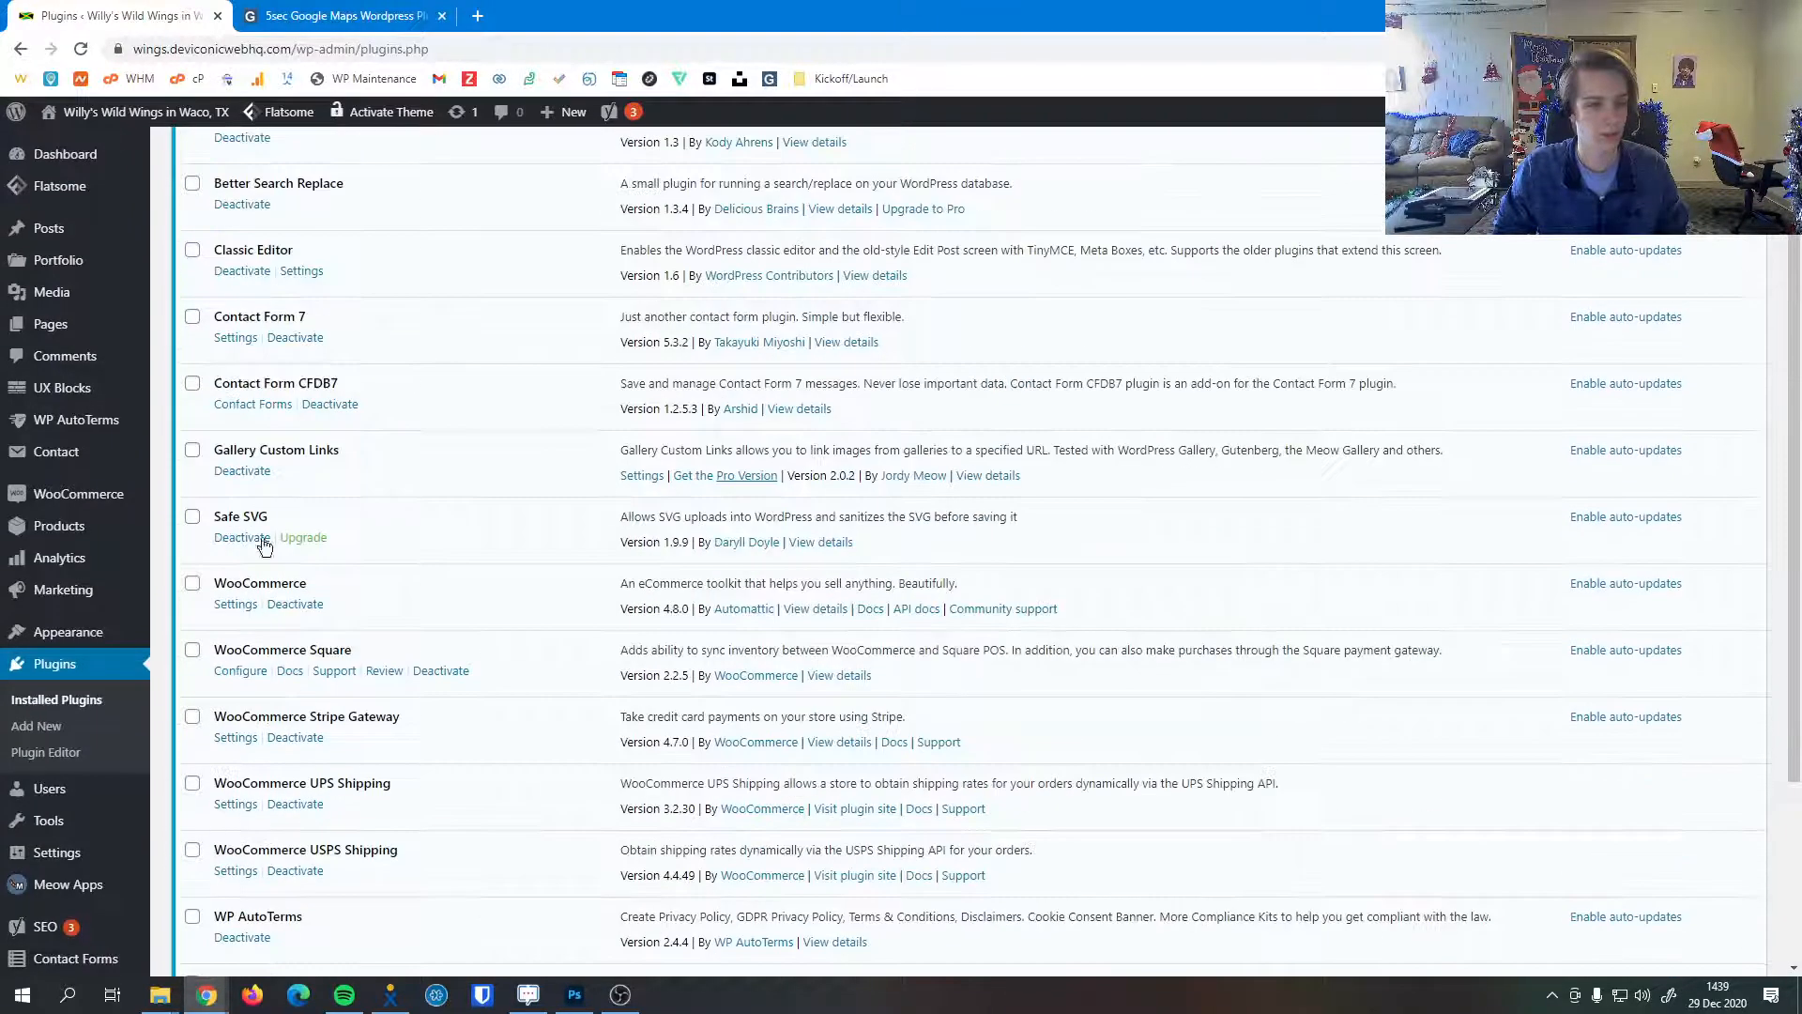
left_click(244, 539)
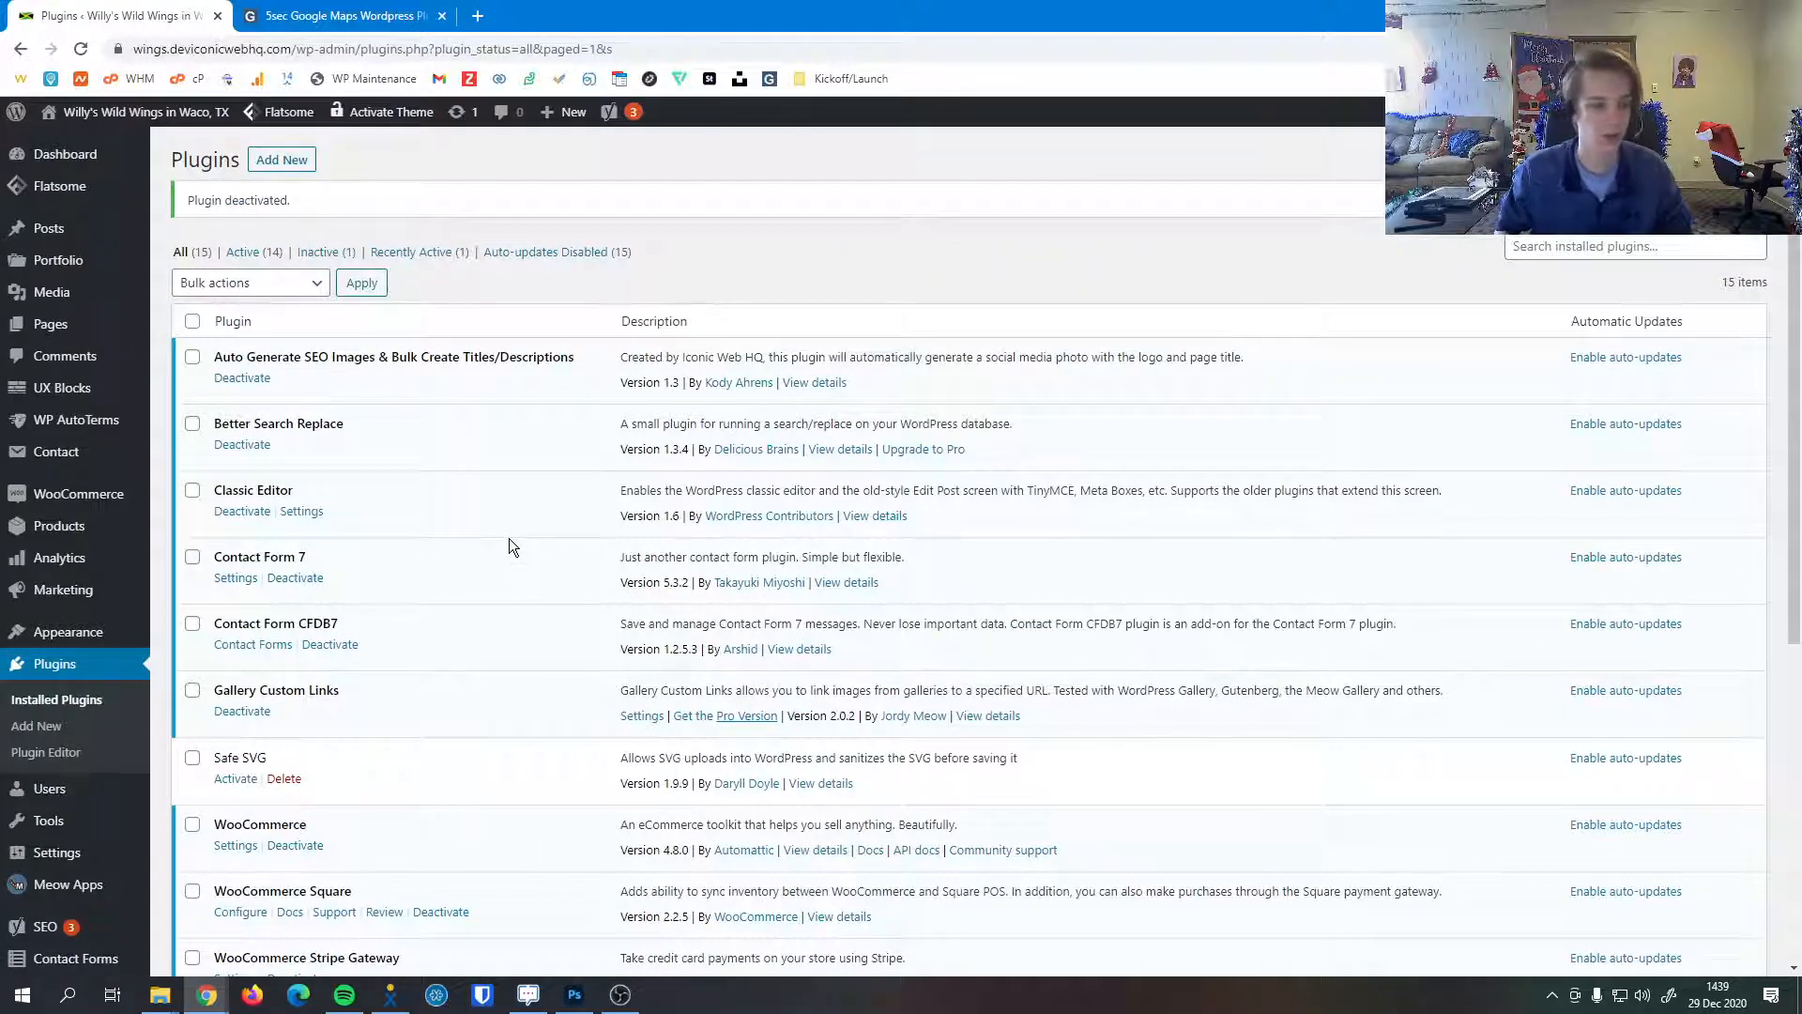
scroll(518, 540, "down", 4)
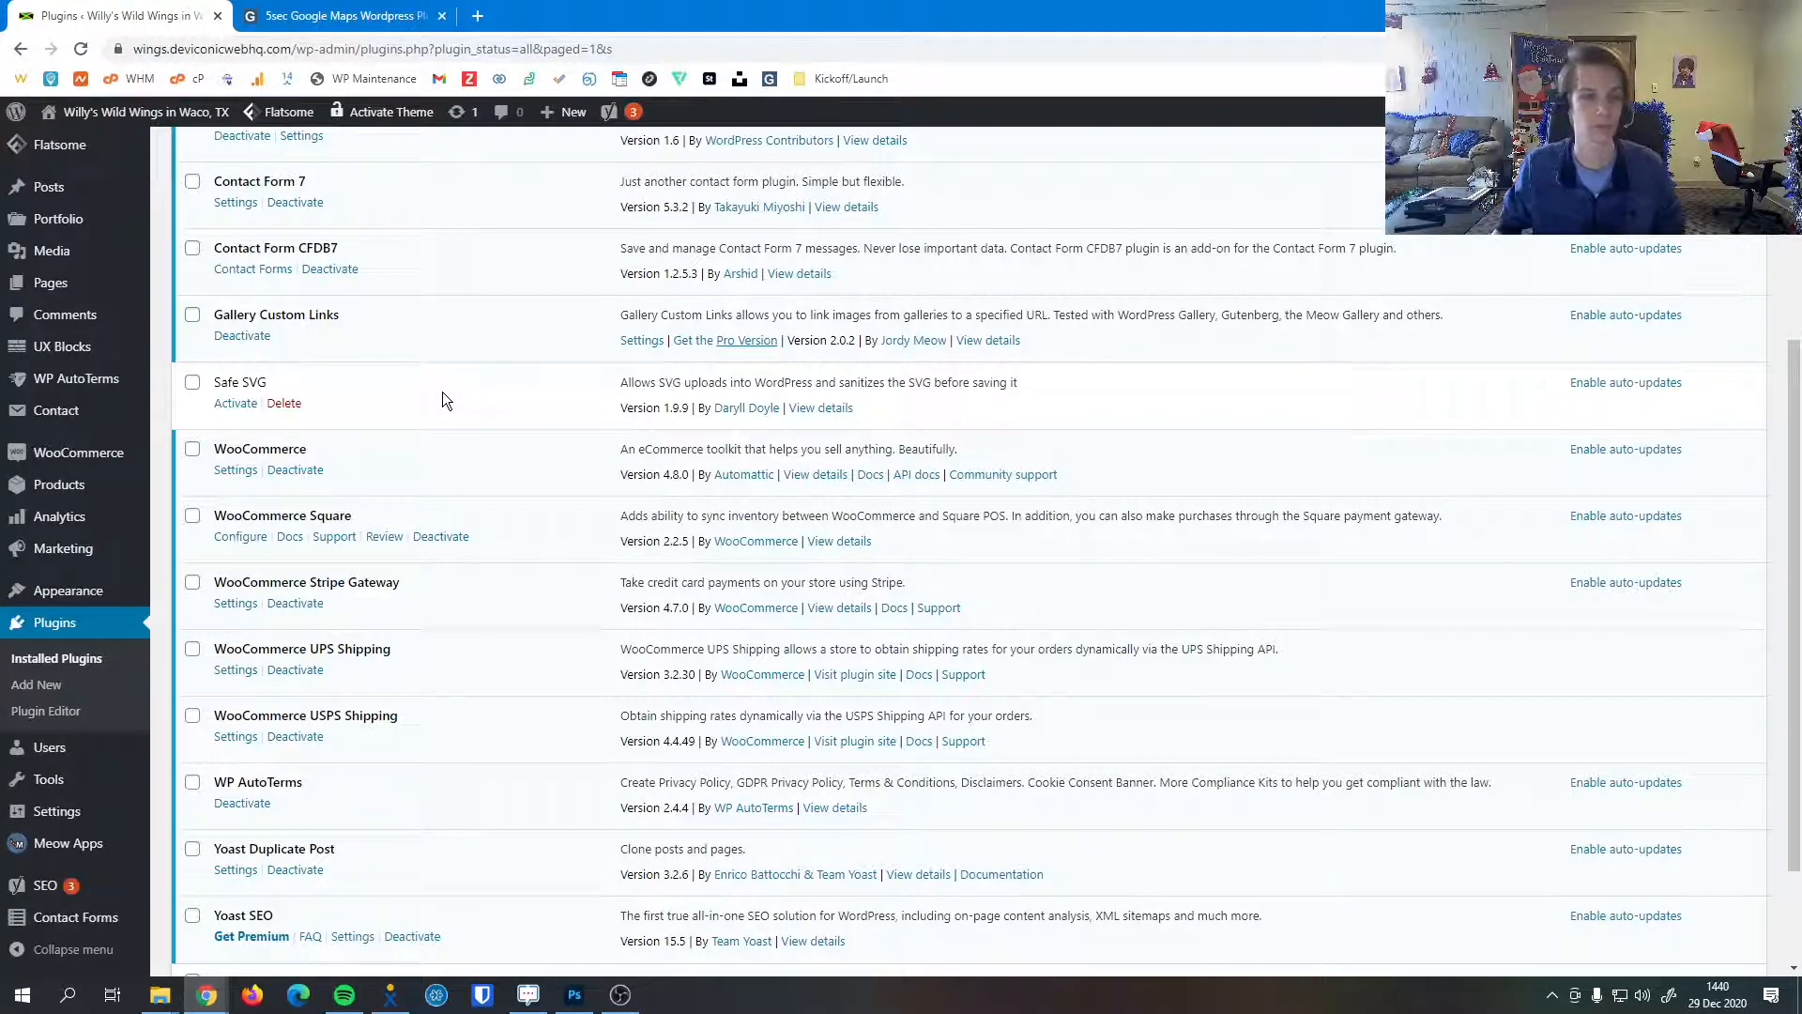
left_click(234, 402)
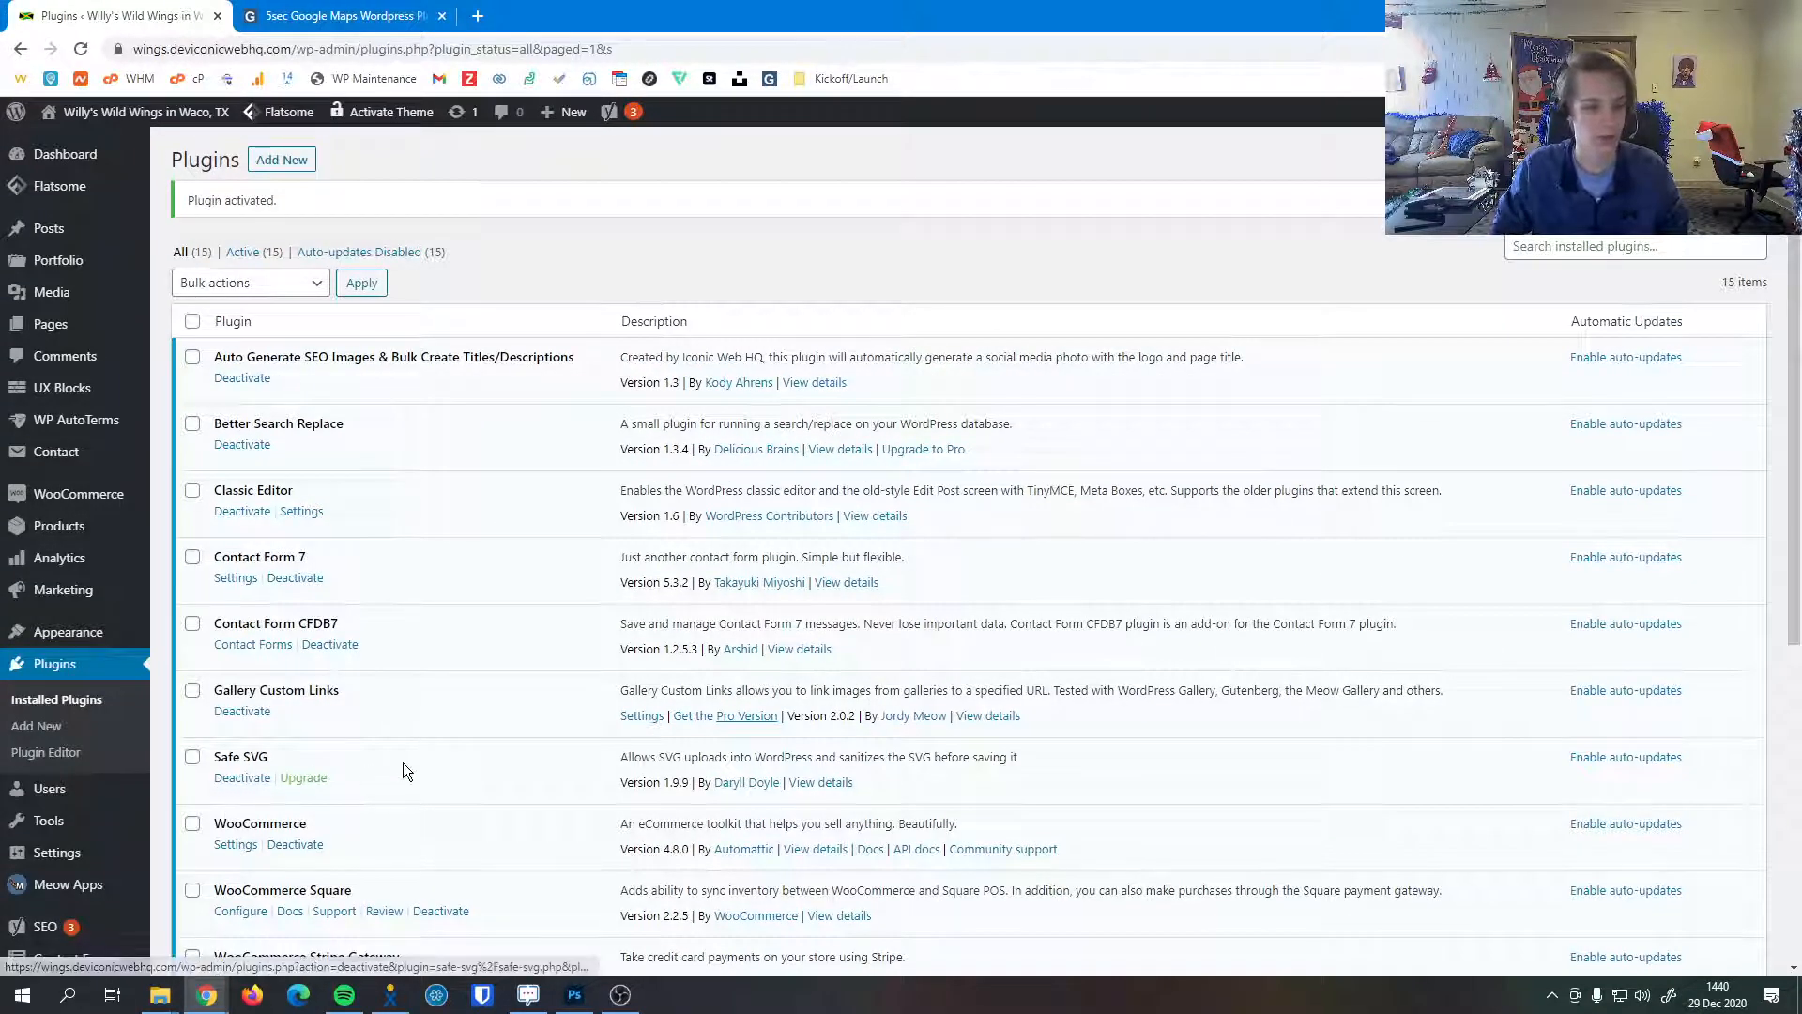
Search the WordPress plugin directory for "gravity forms" and install the Multiple Columns for Gravity Forms plugin.
scroll(402, 763, "down", 3)
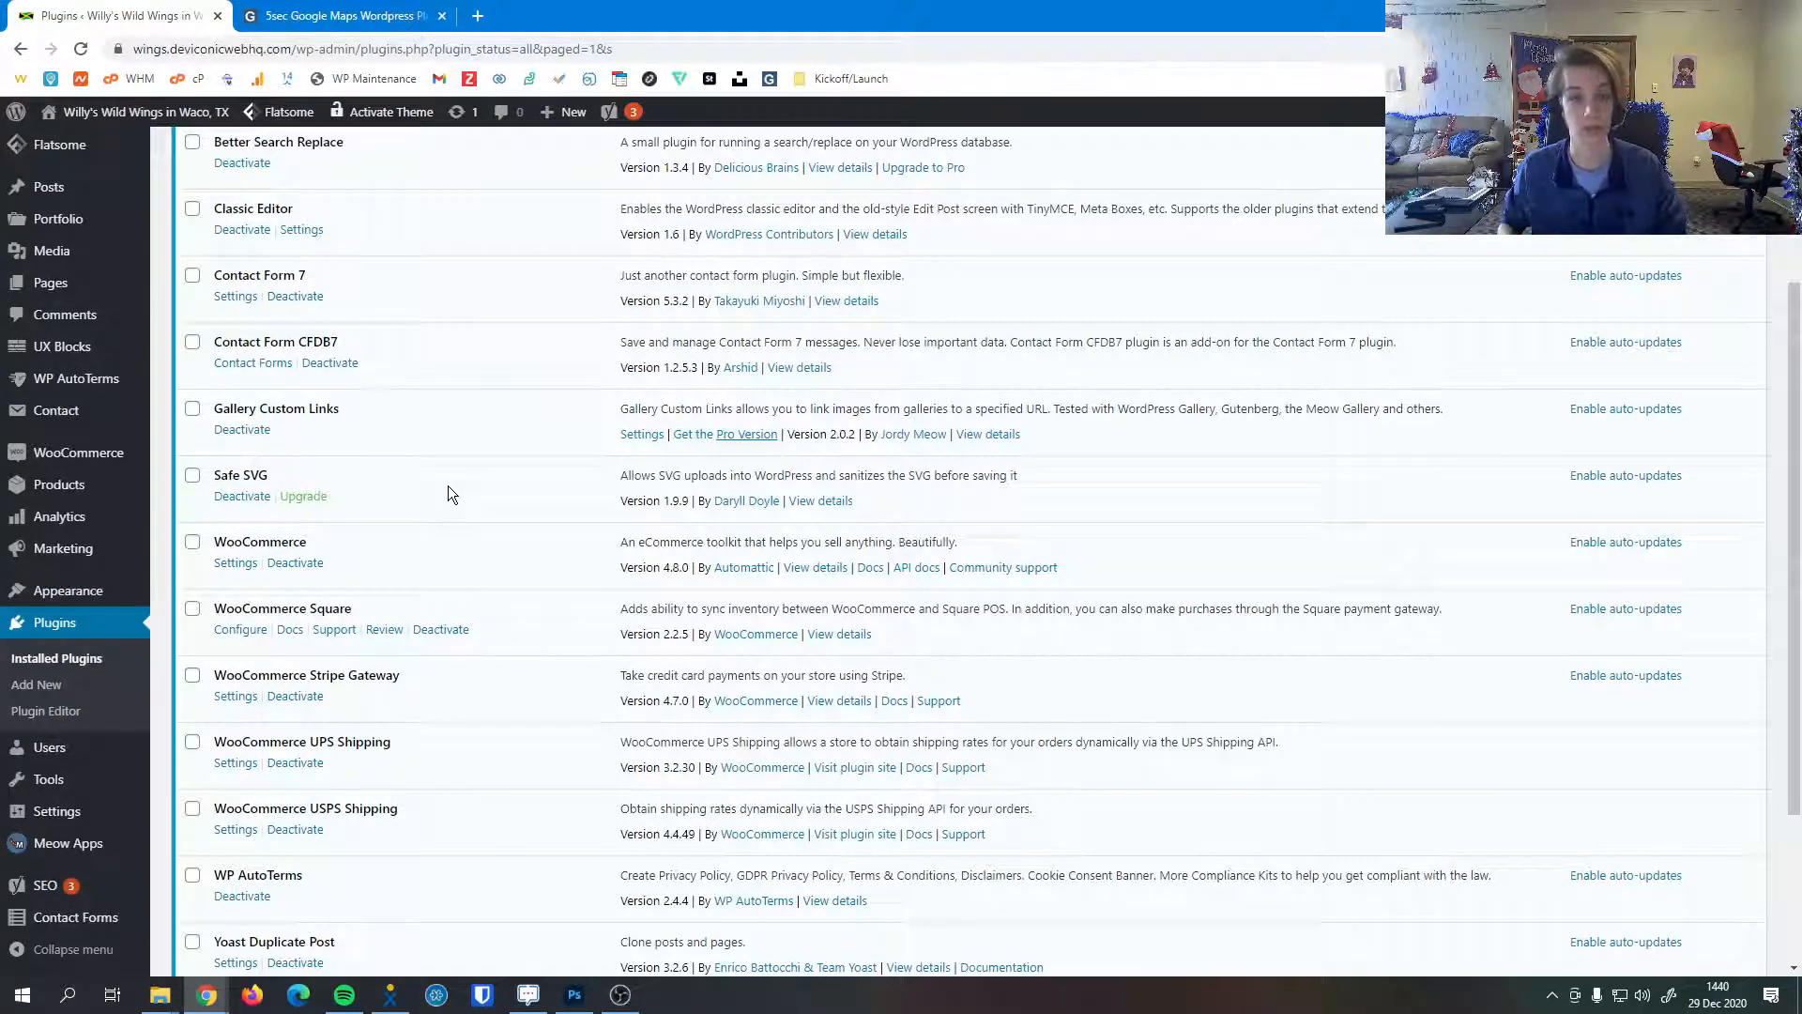
scroll(456, 502, "up", 3)
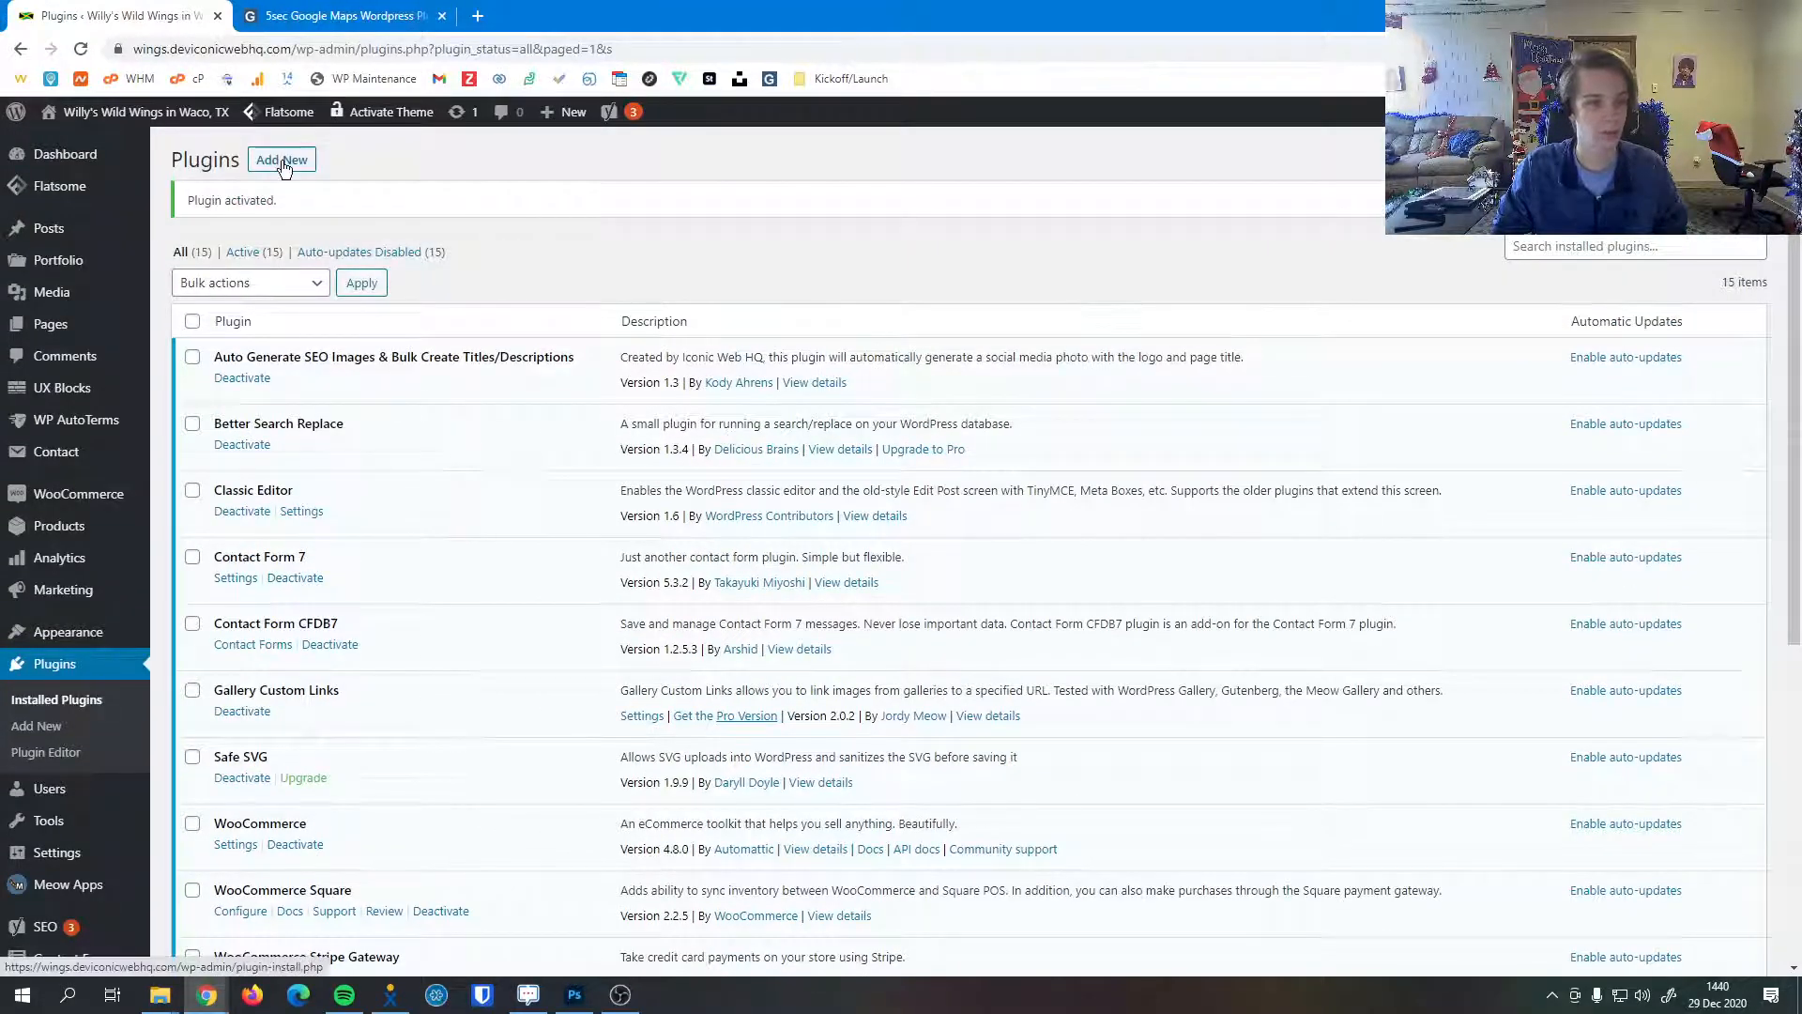
left_click(281, 161)
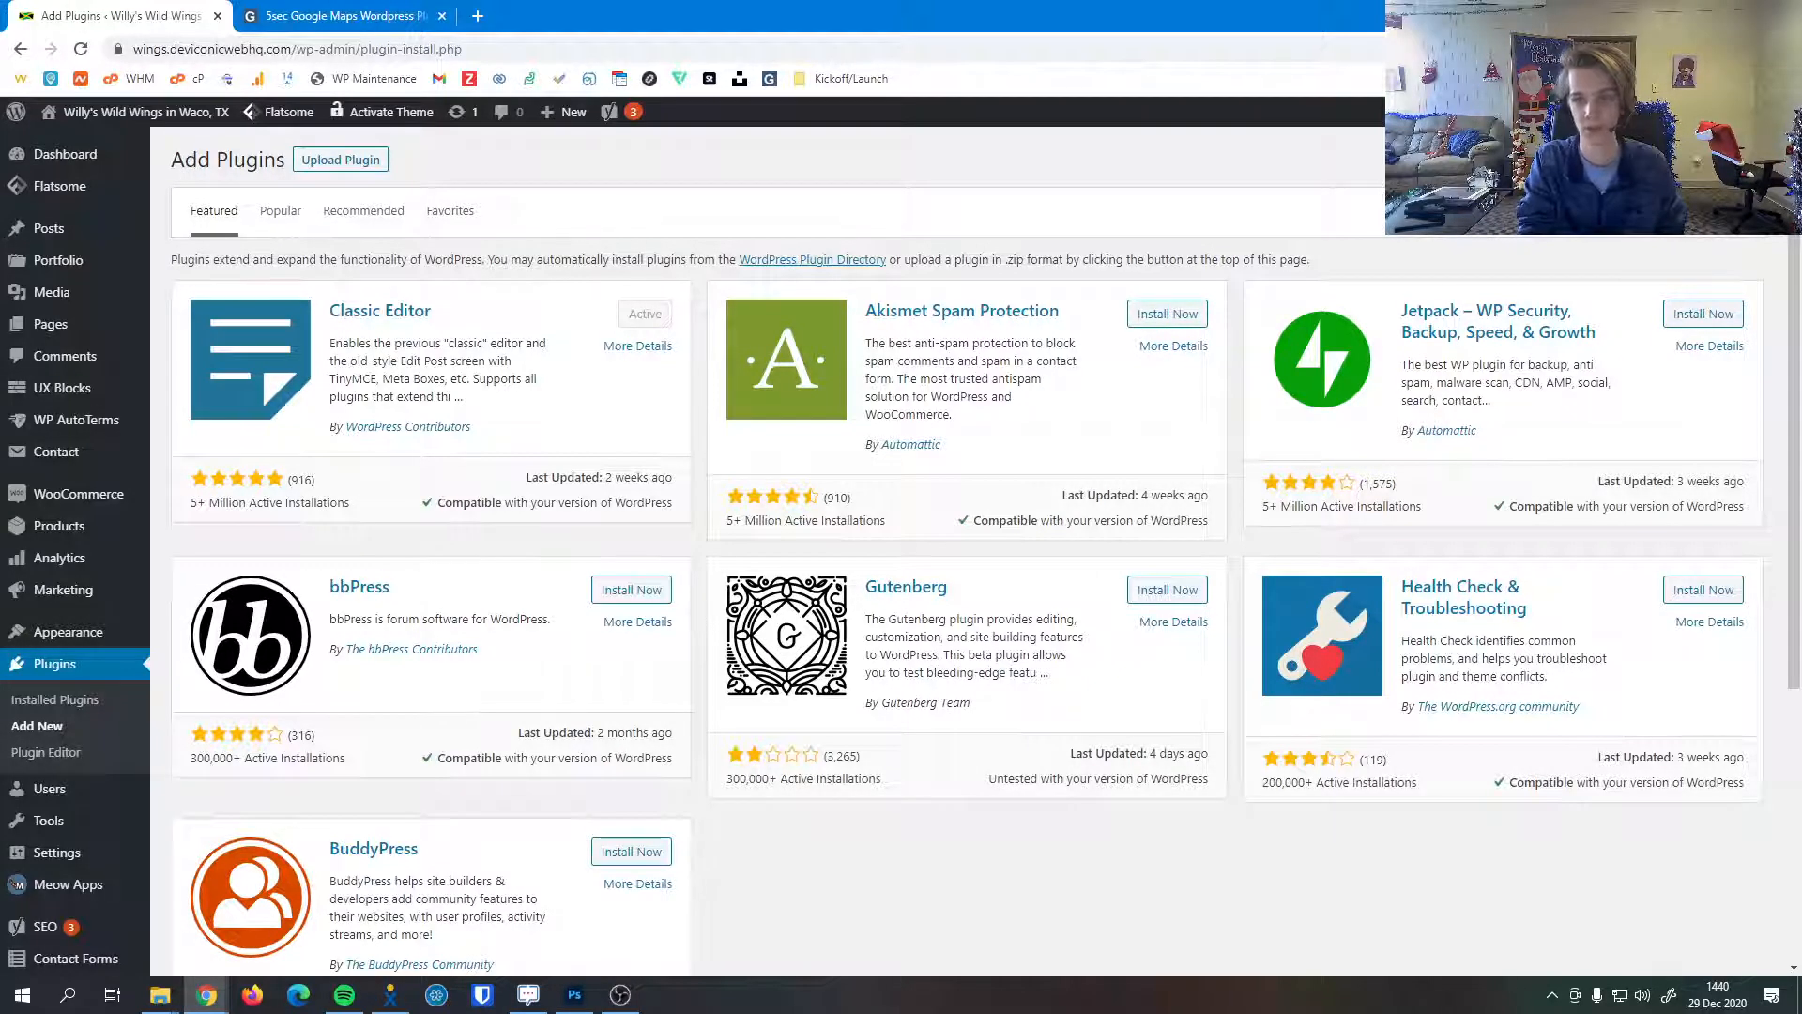
type("gravity forms")
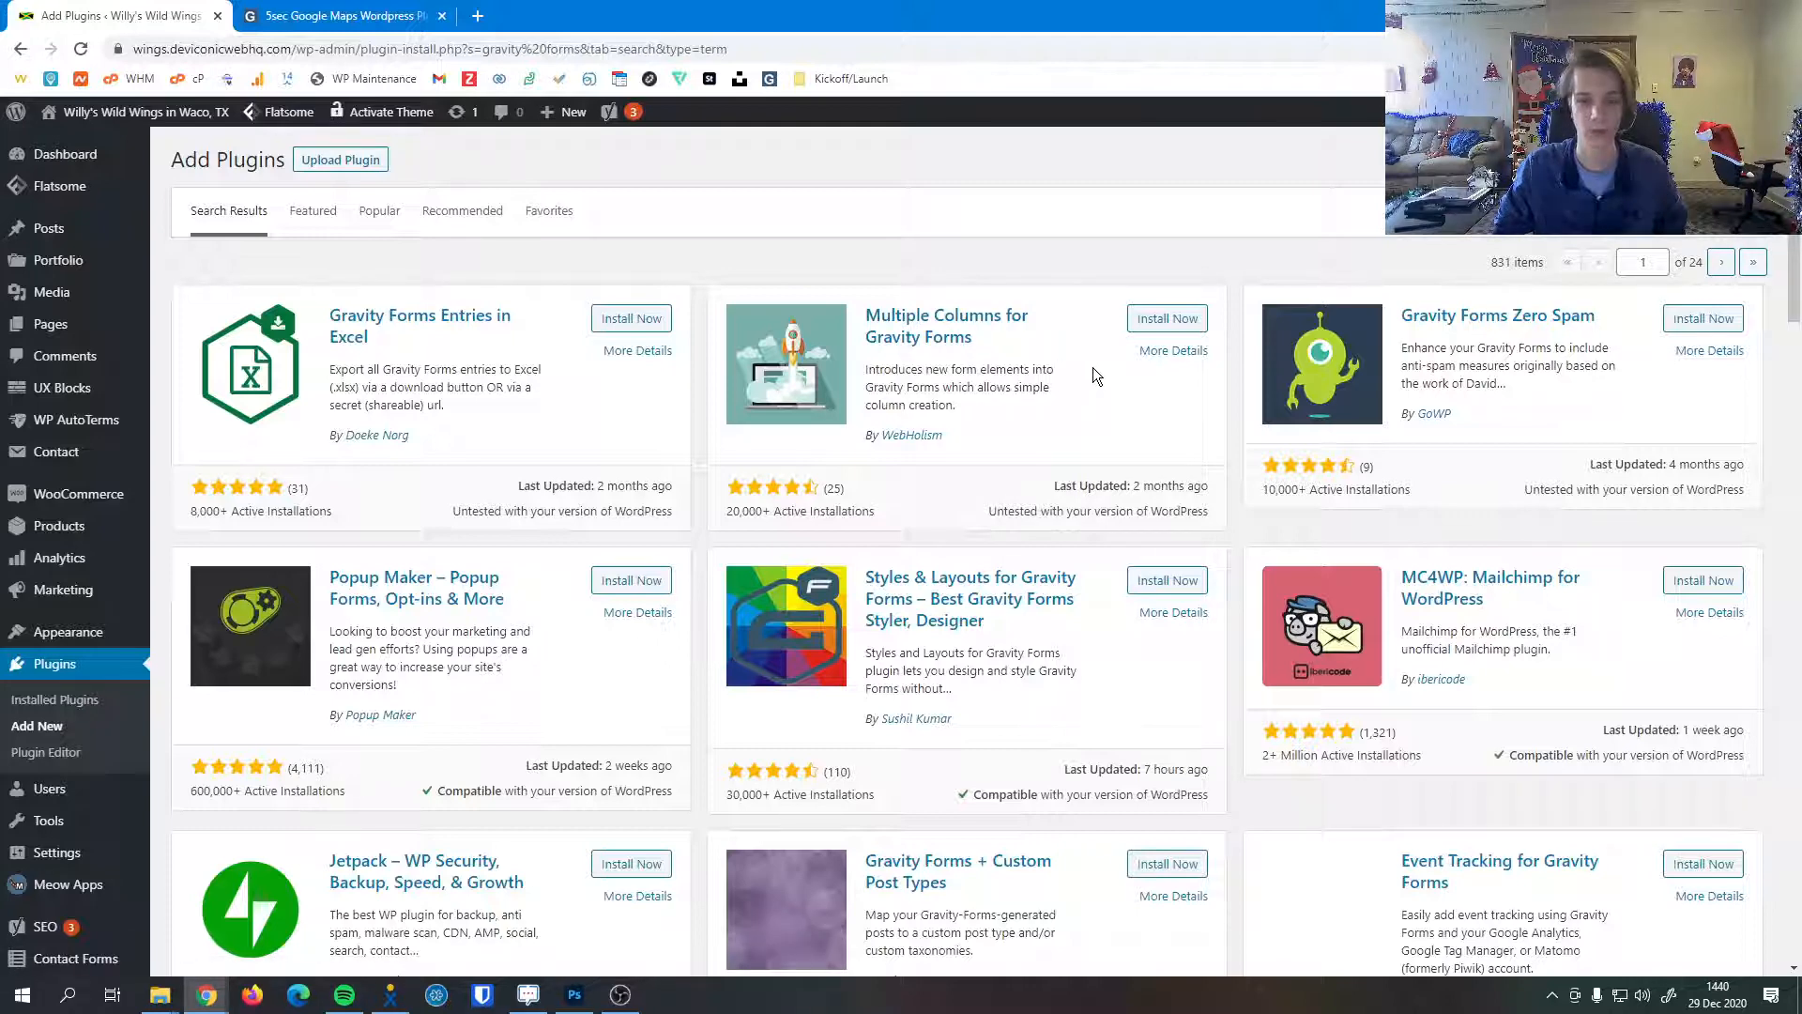
left_click(1167, 319)
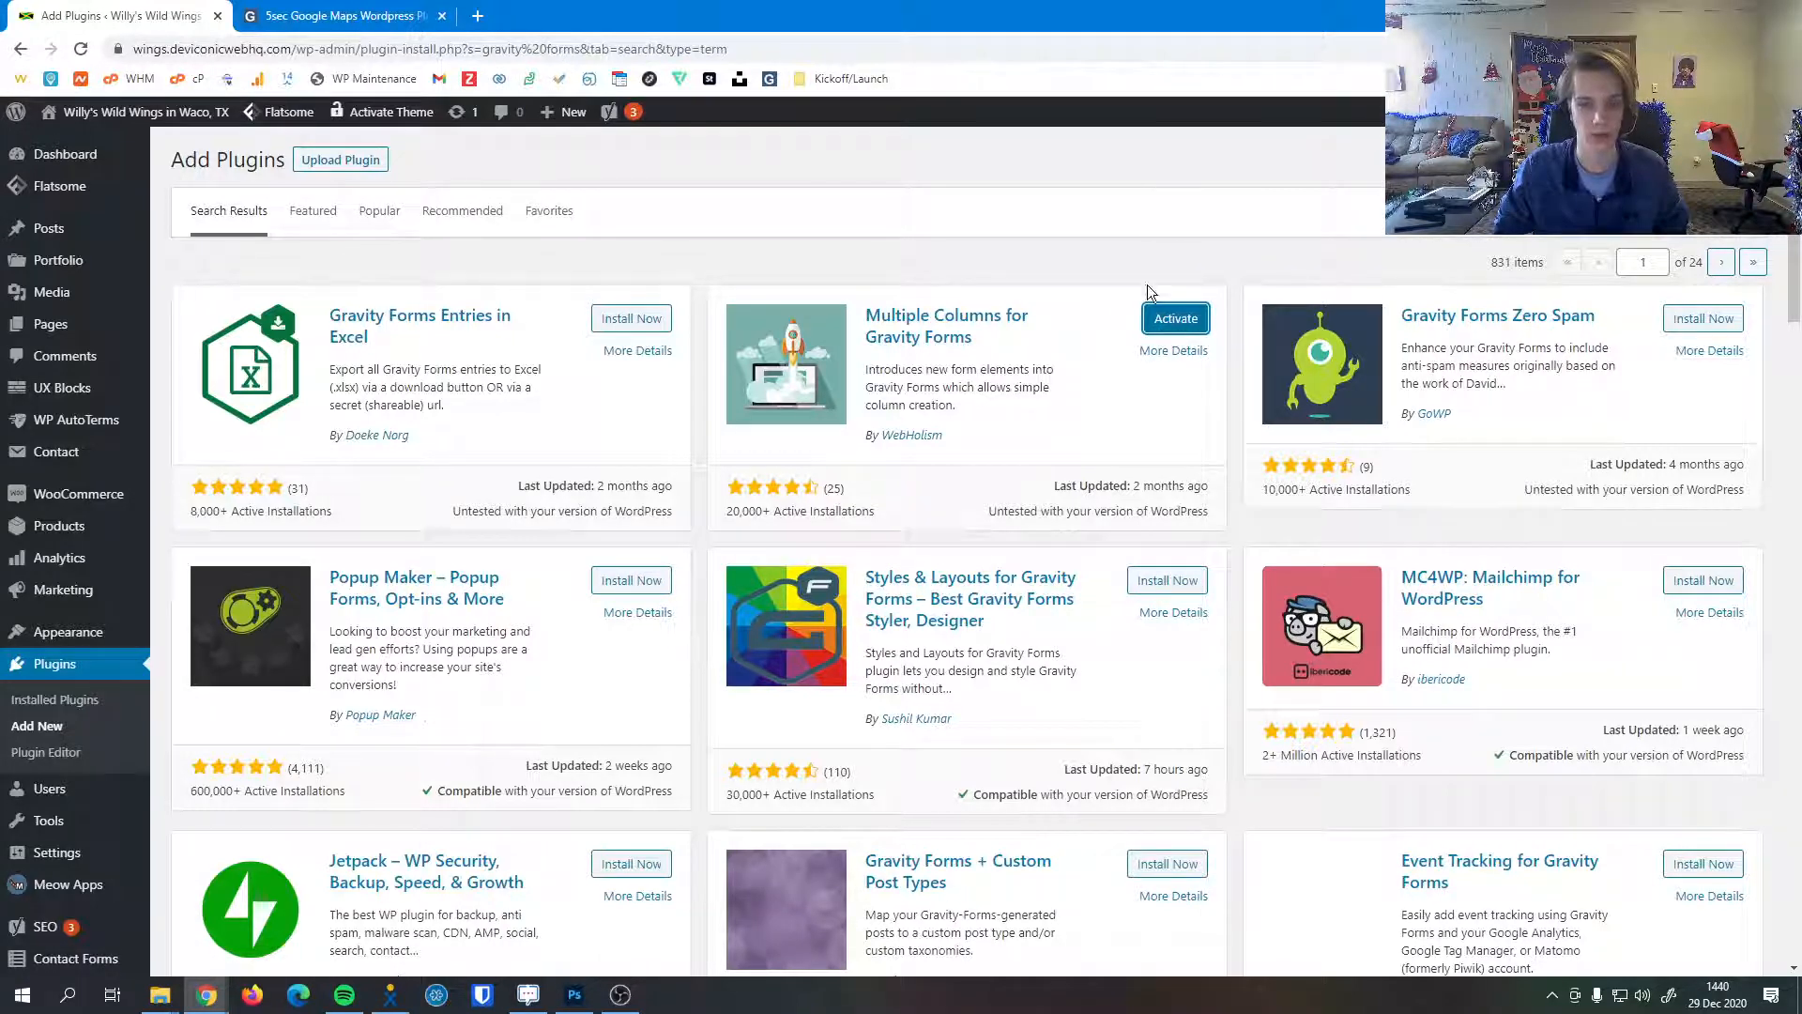
Try to activate the newly installed Multiple Columns for Gravity Forms plugin and review the installed plugins page.
left_click(1169, 319)
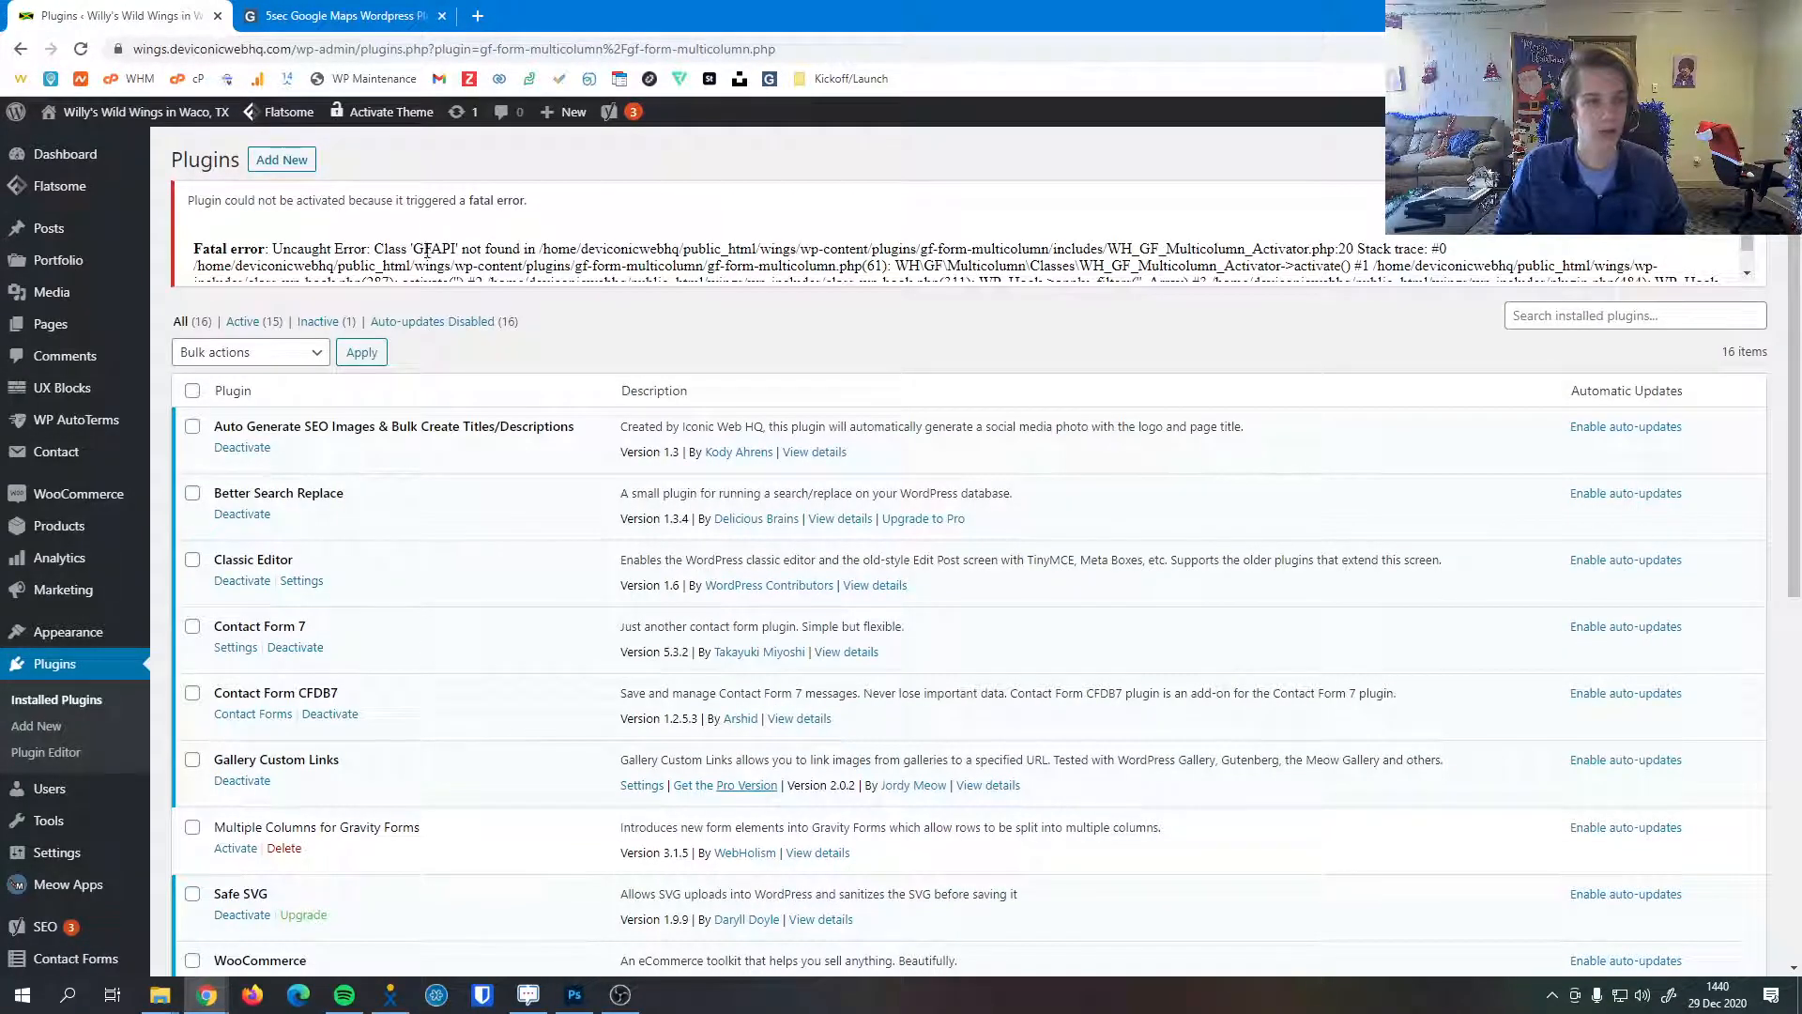
scroll(427, 246, "down", 2)
scroll(564, 246, "up", 2)
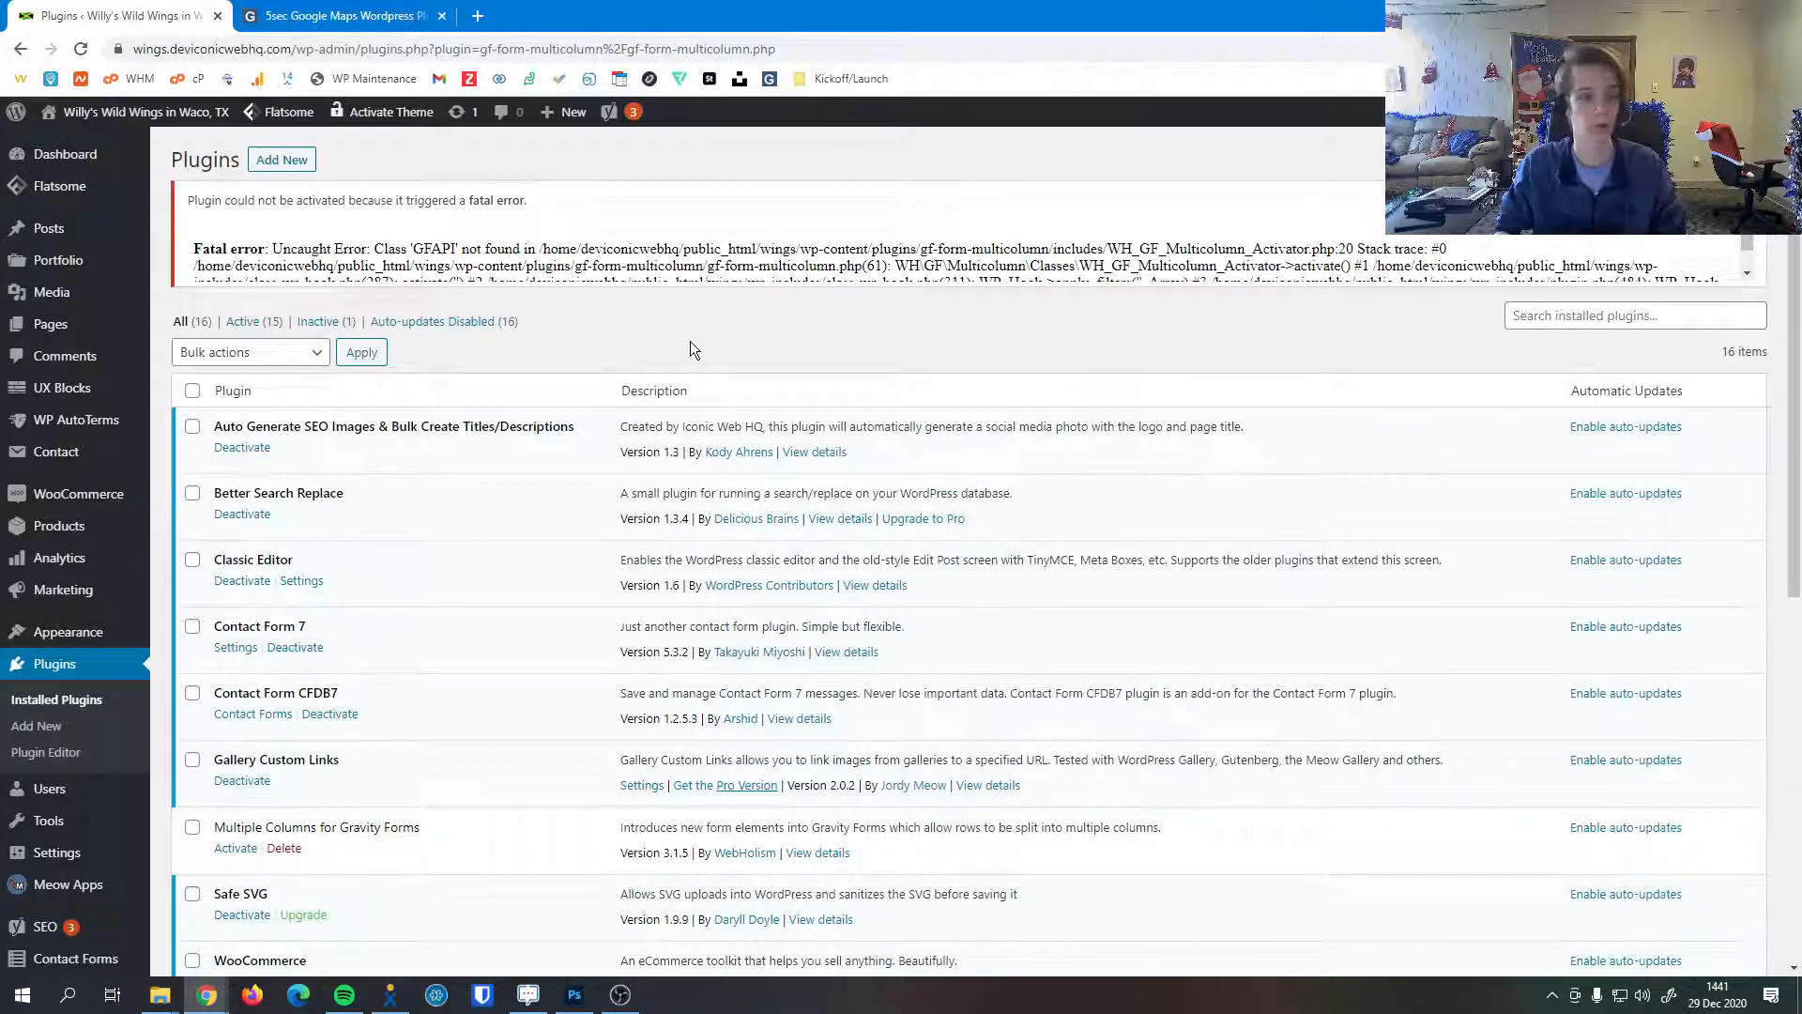
scroll(691, 341, "down", 2)
scroll(413, 647, "up", 2)
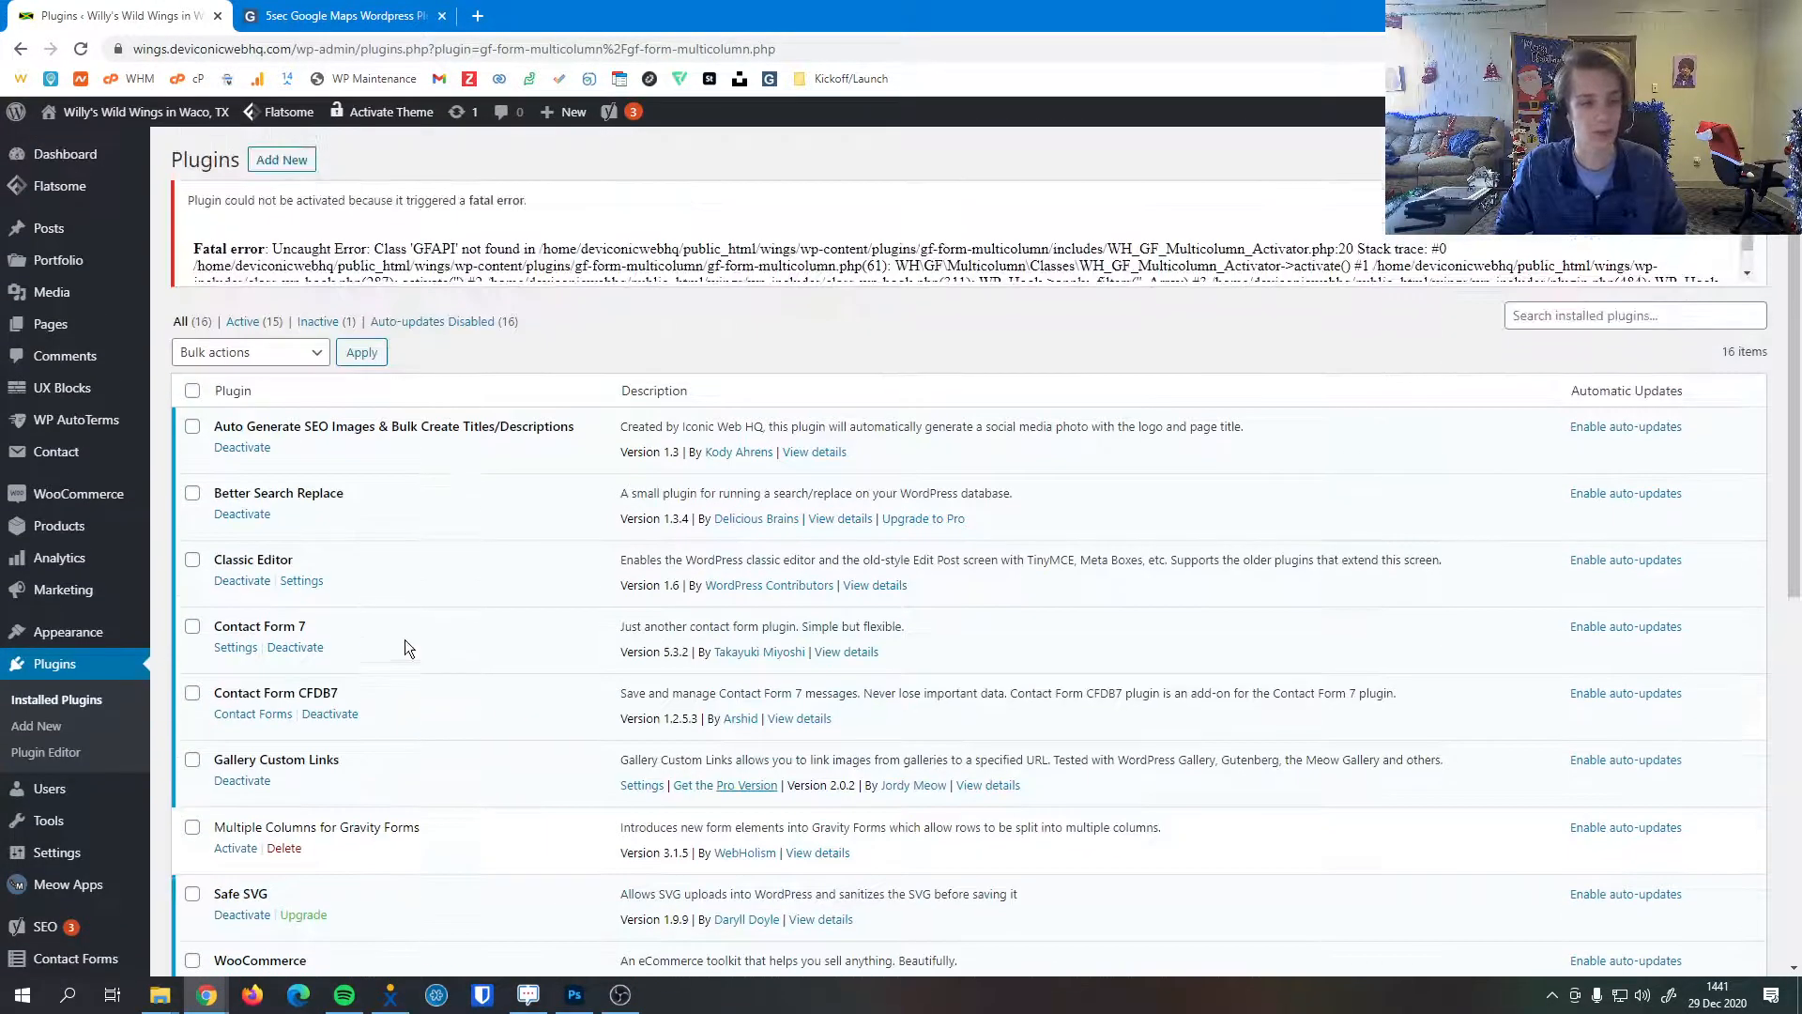
On the GPLZONE site, search for "Gravity Forms" and download the Gravity Forms Wordpress Plugin.
left_click(349, 16)
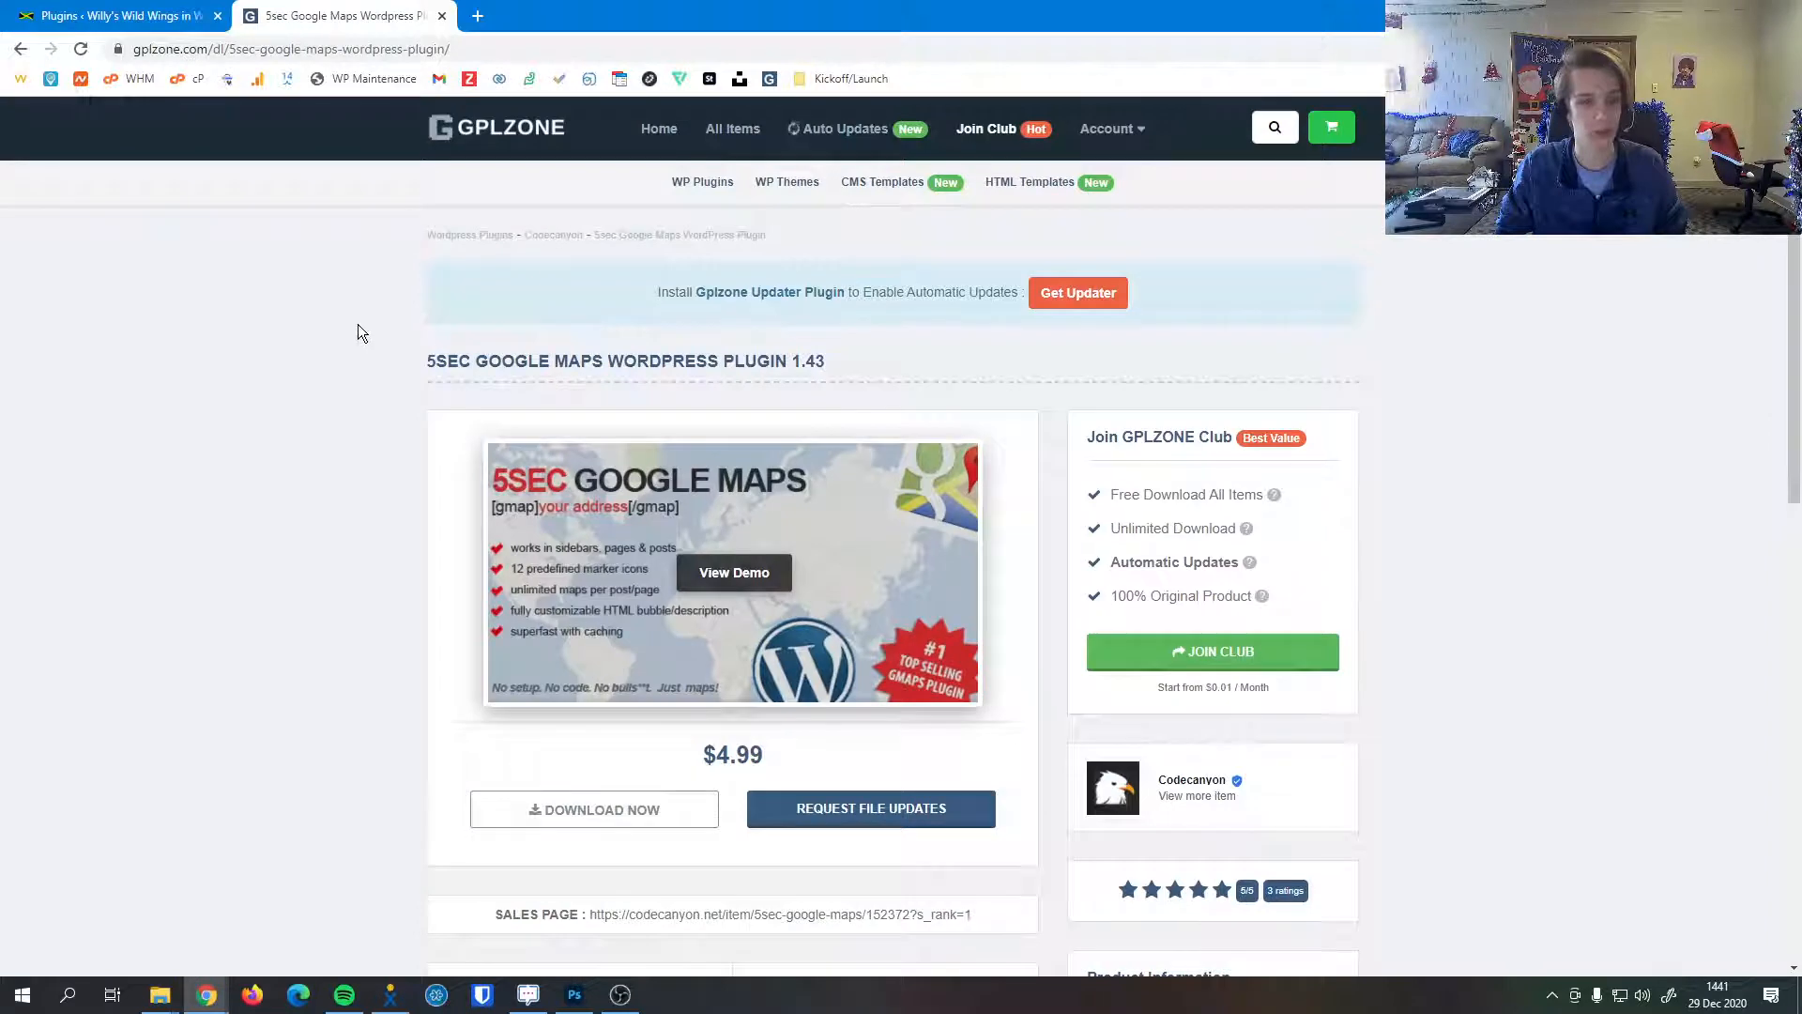
left_click(470, 130)
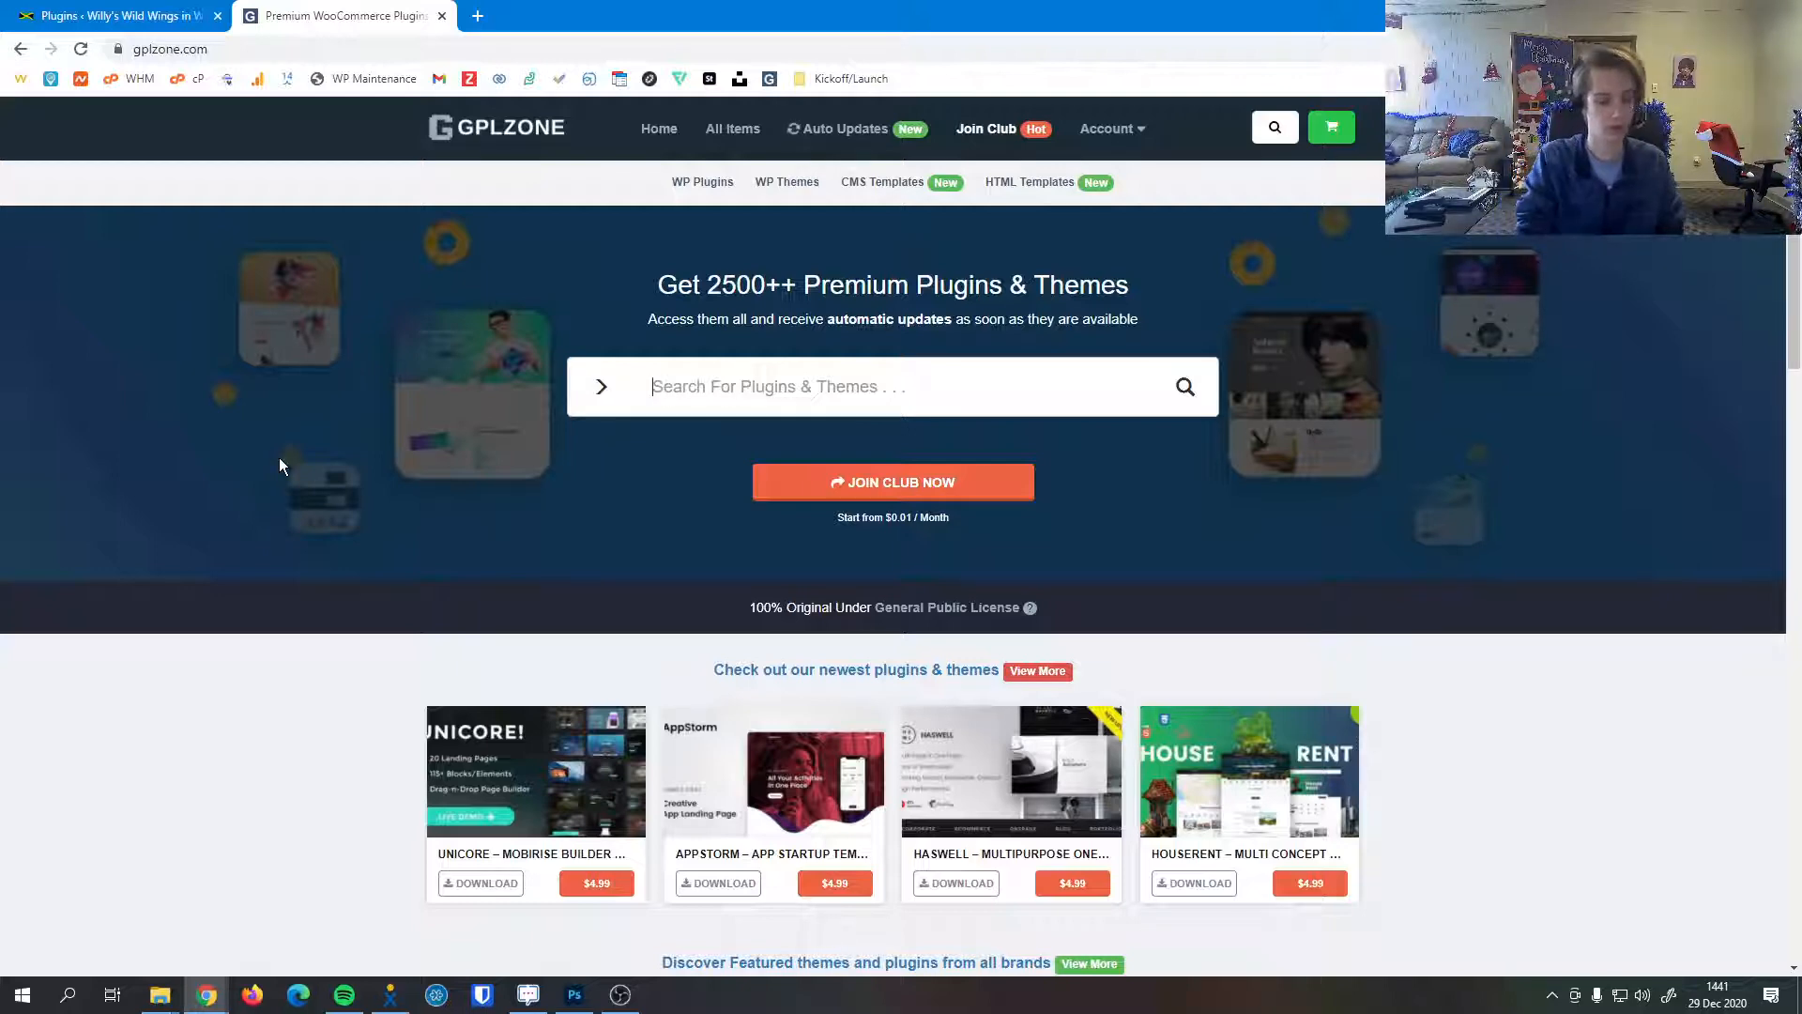
type("Gravity Forms")
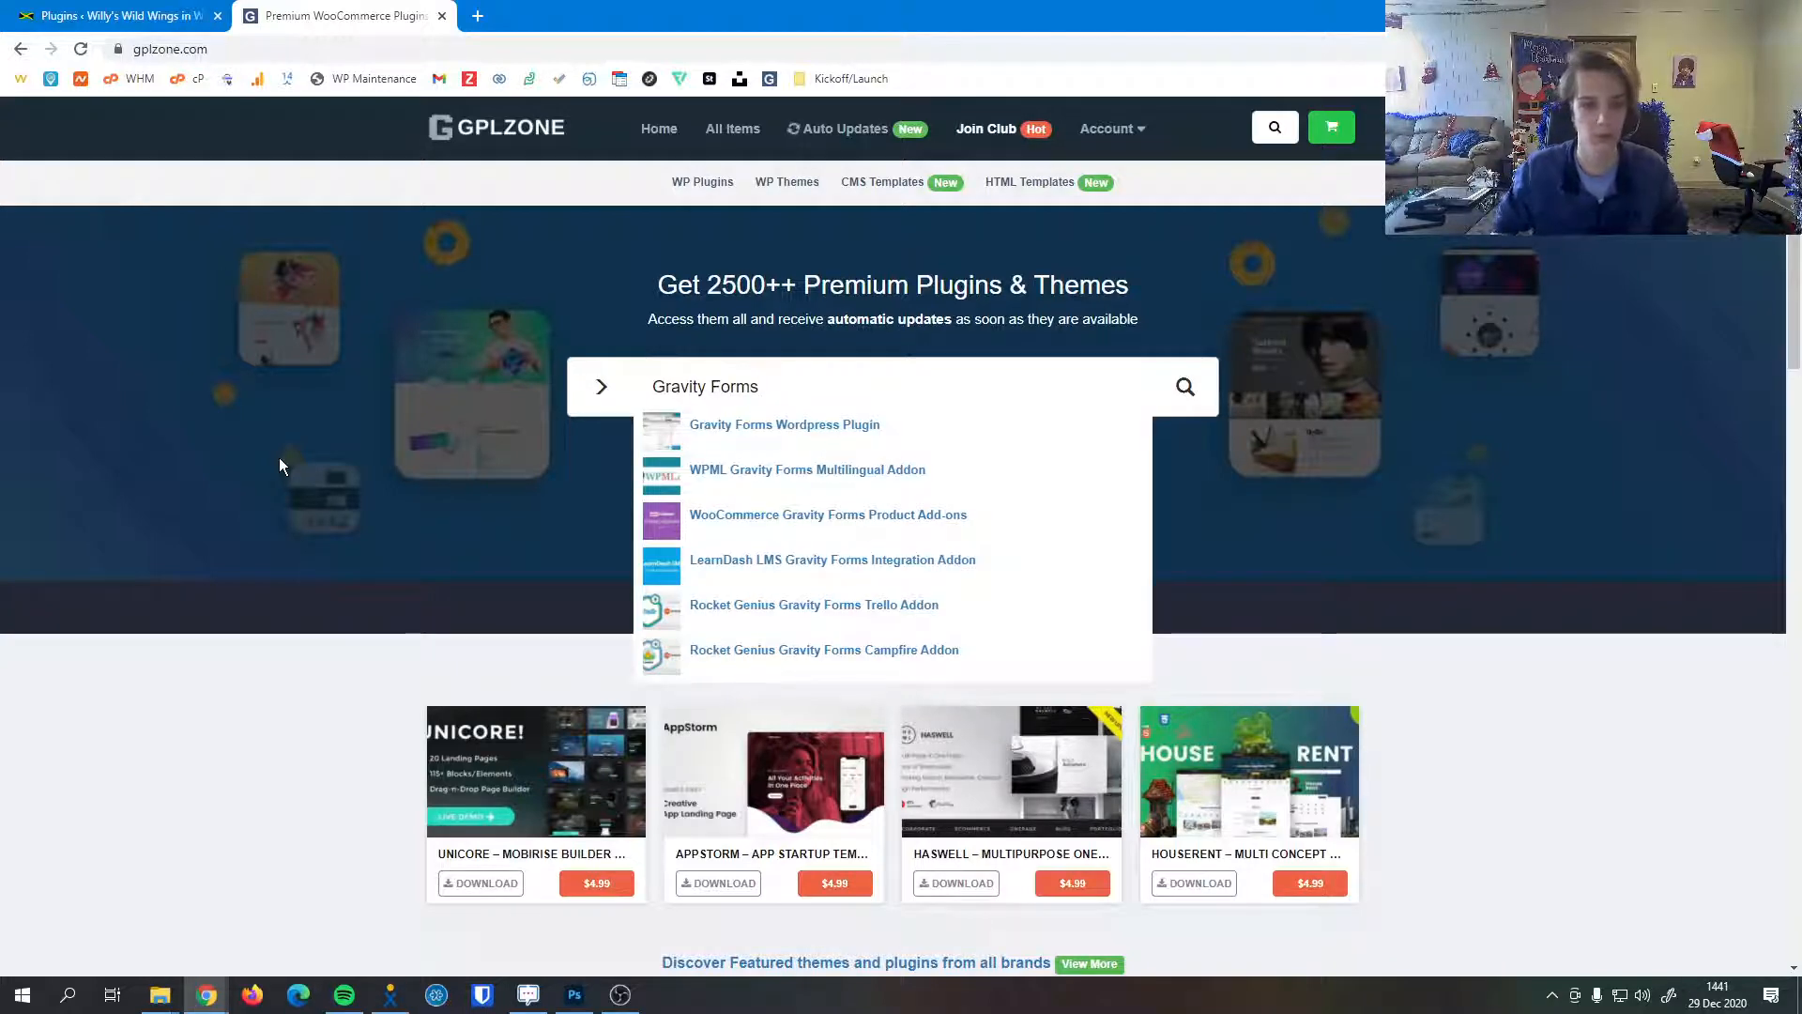
left_click(808, 424)
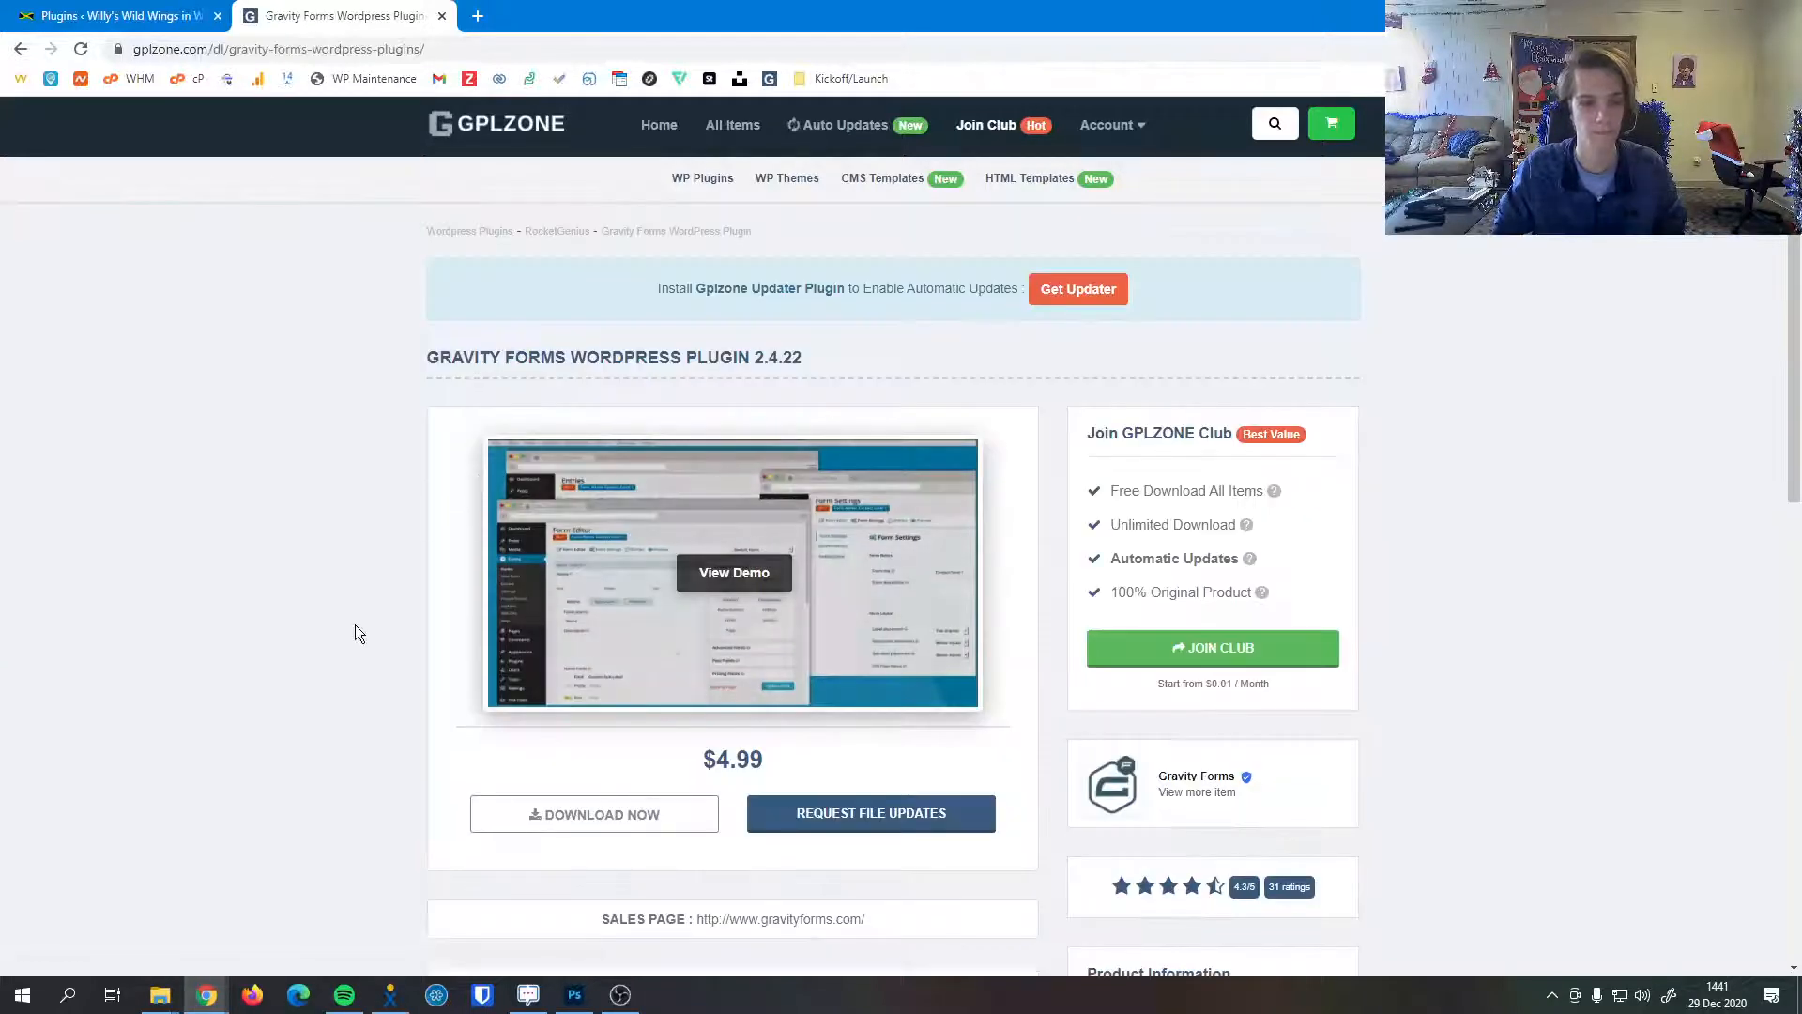
scroll(591, 627, "down", 2)
left_click(614, 629)
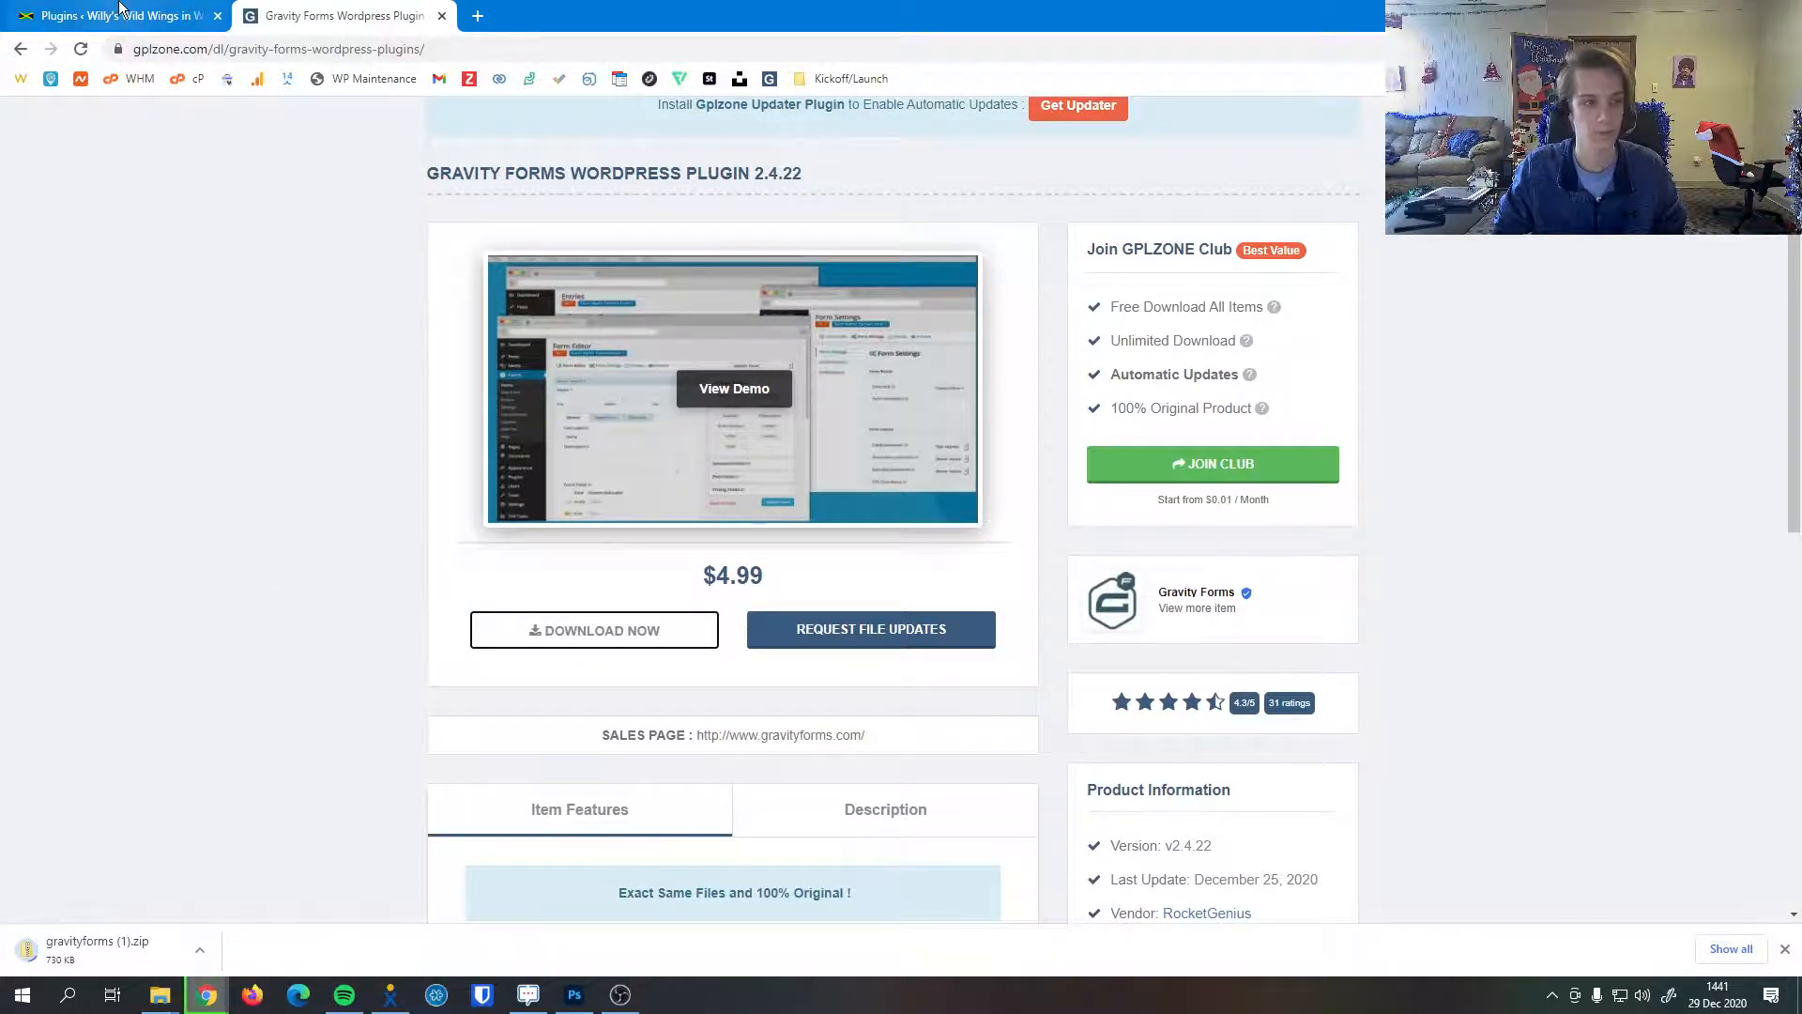
Return to the WordPress admin and open the zip upload form for adding a new plugin.
left_click(122, 16)
left_click(282, 161)
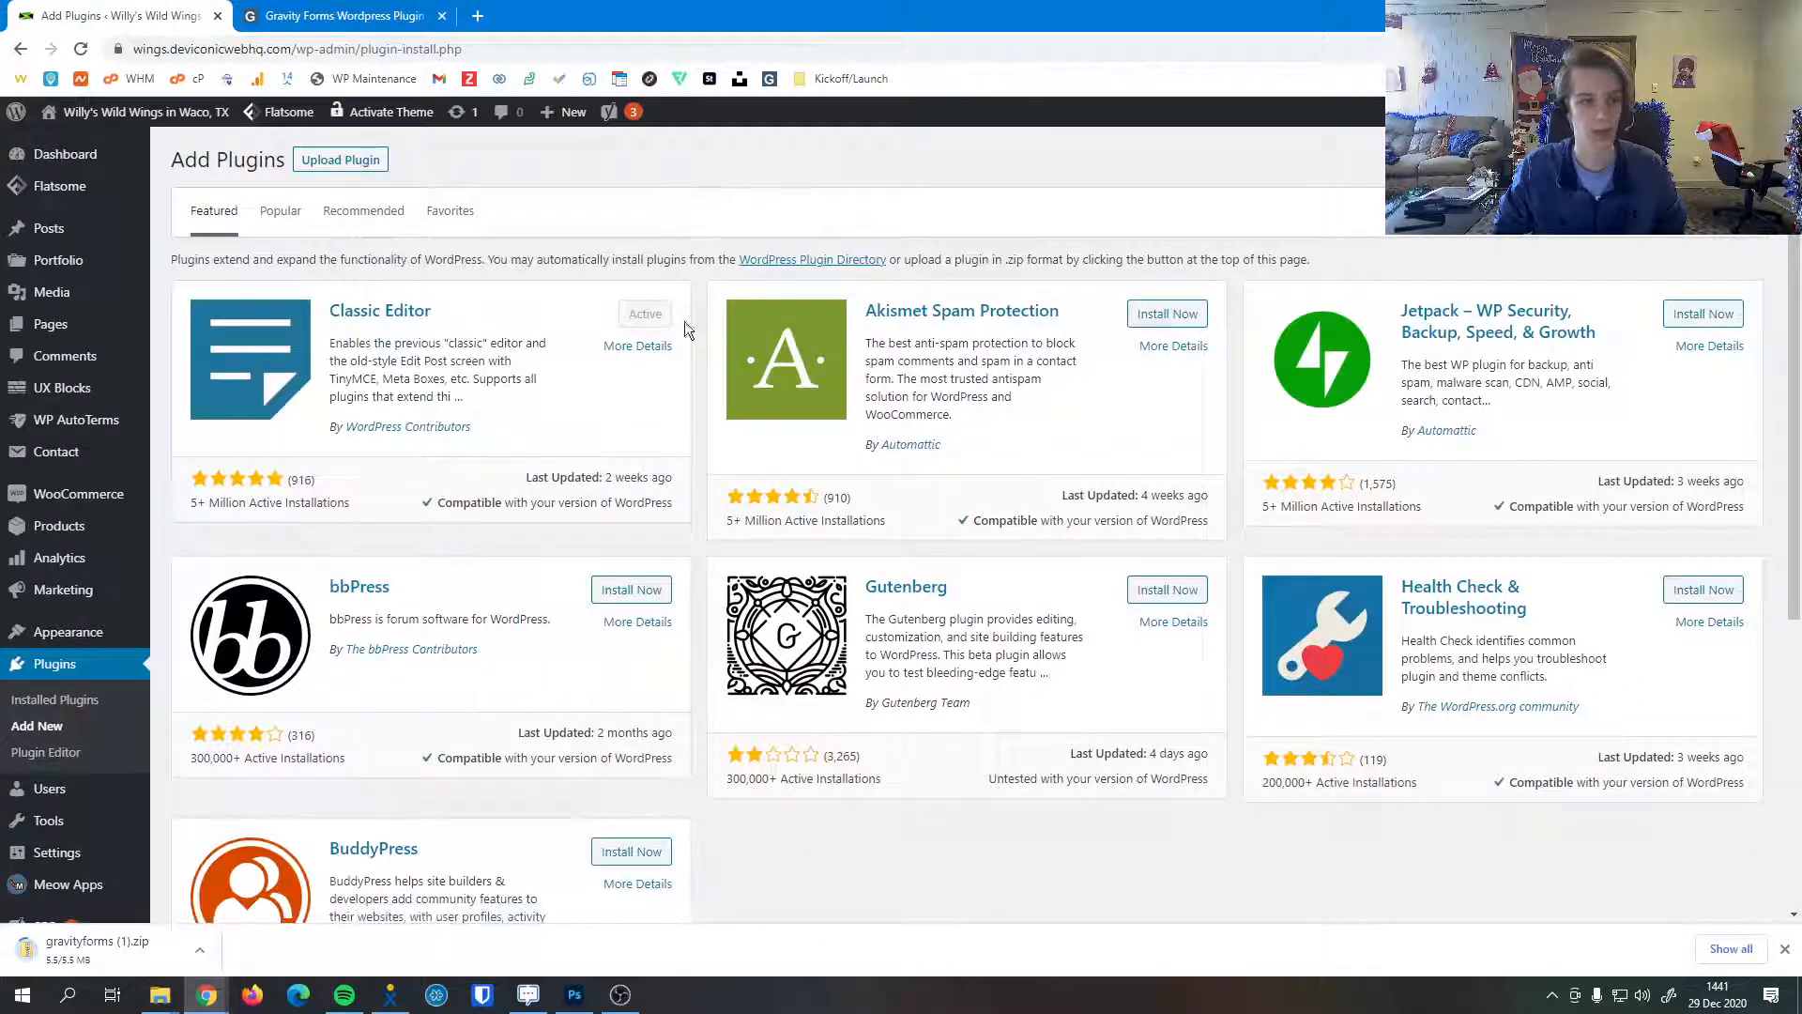
scroll(702, 681, "down", 2)
scroll(702, 676, "up", 2)
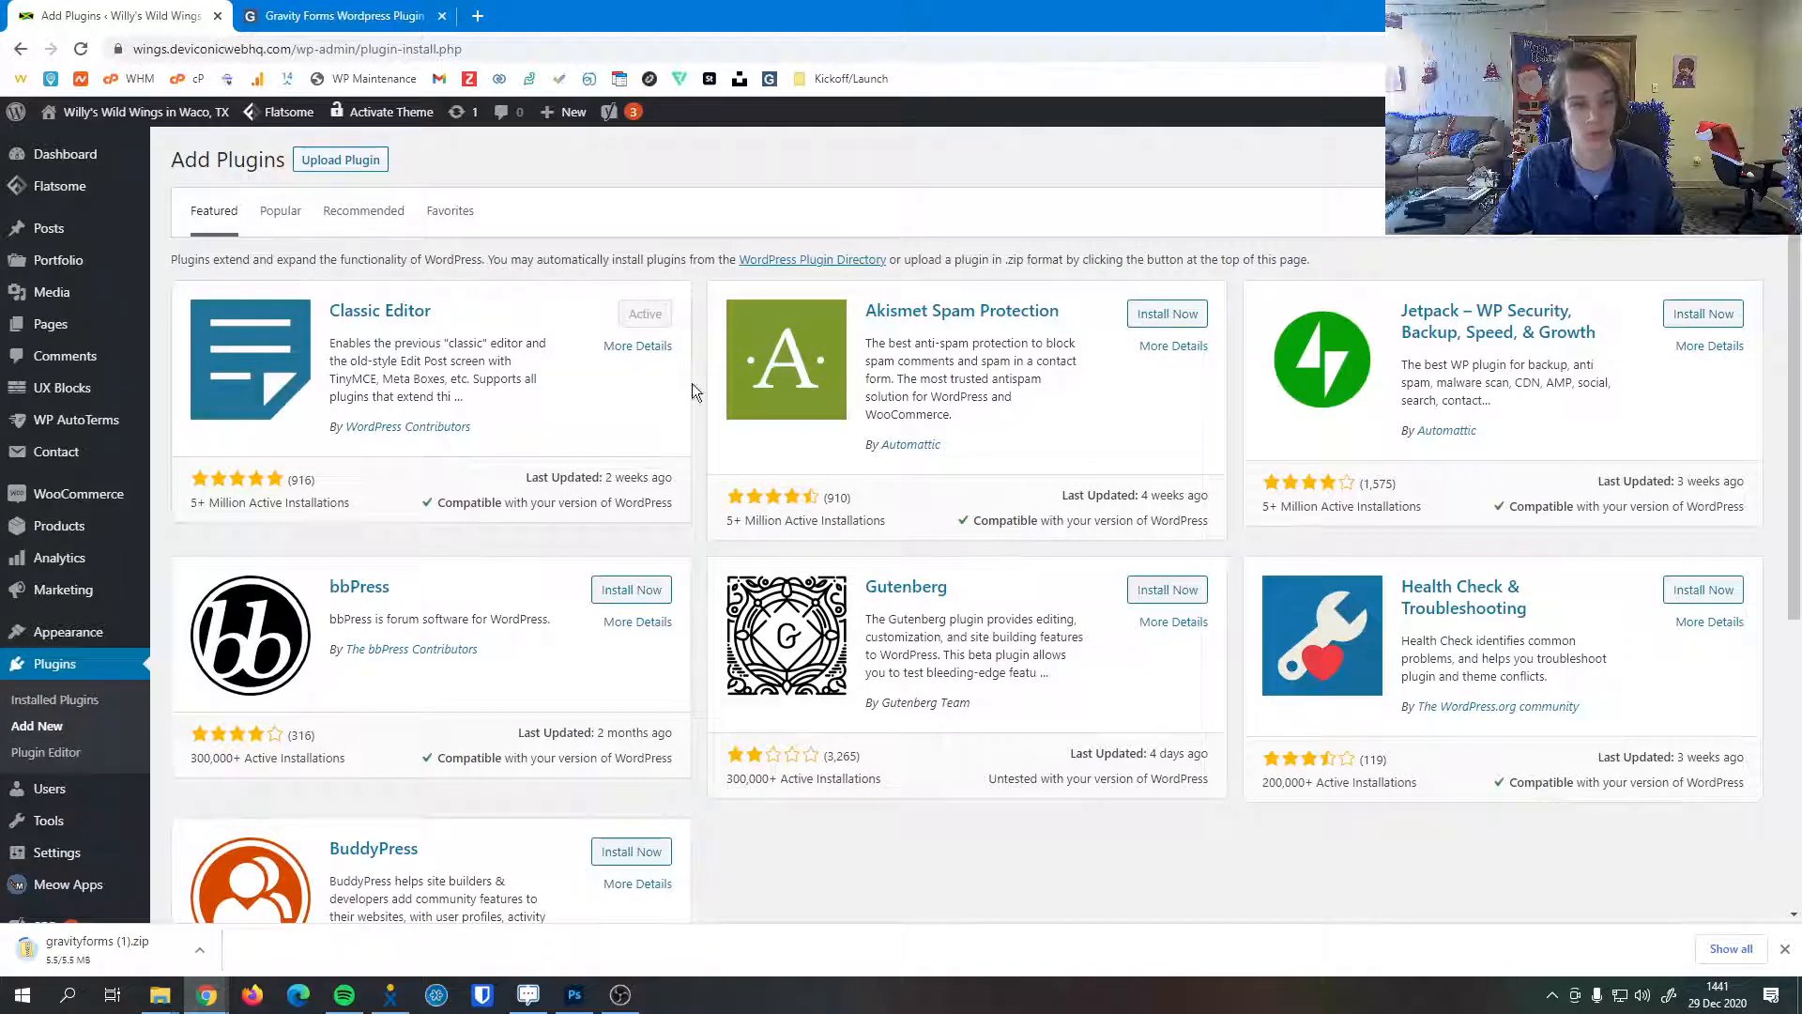
left_click(311, 159)
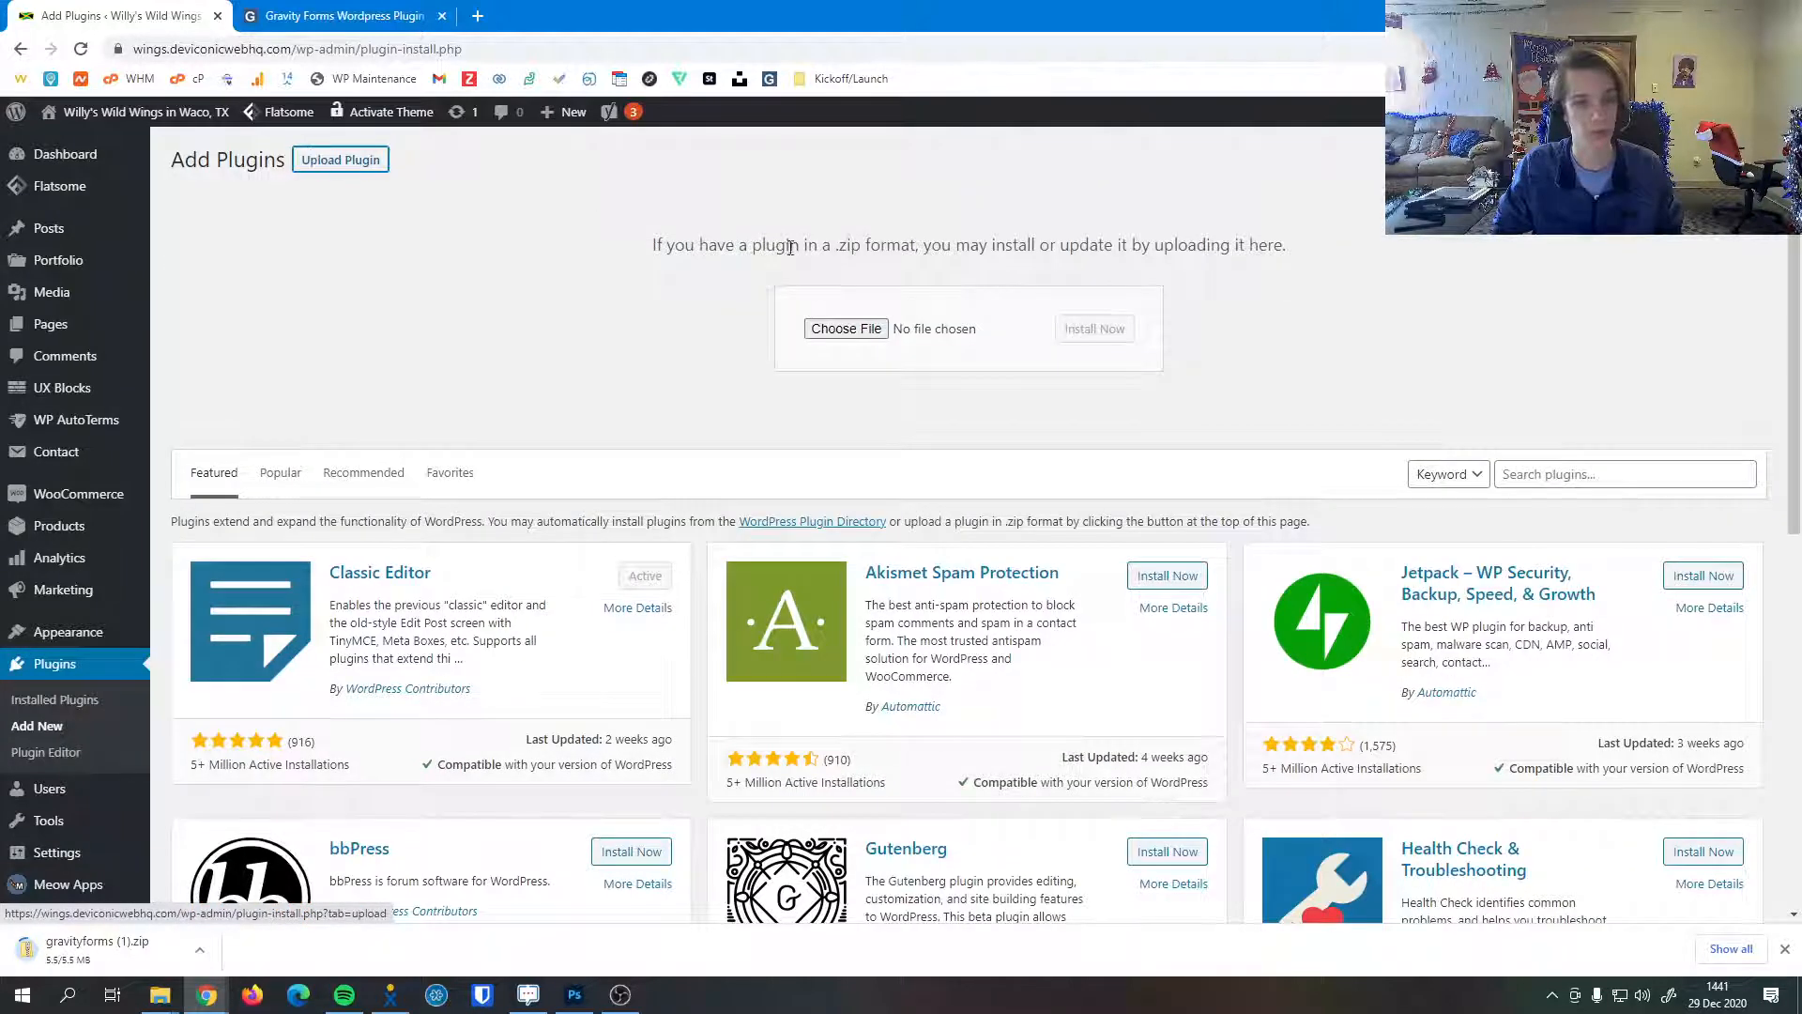
left_click(842, 329)
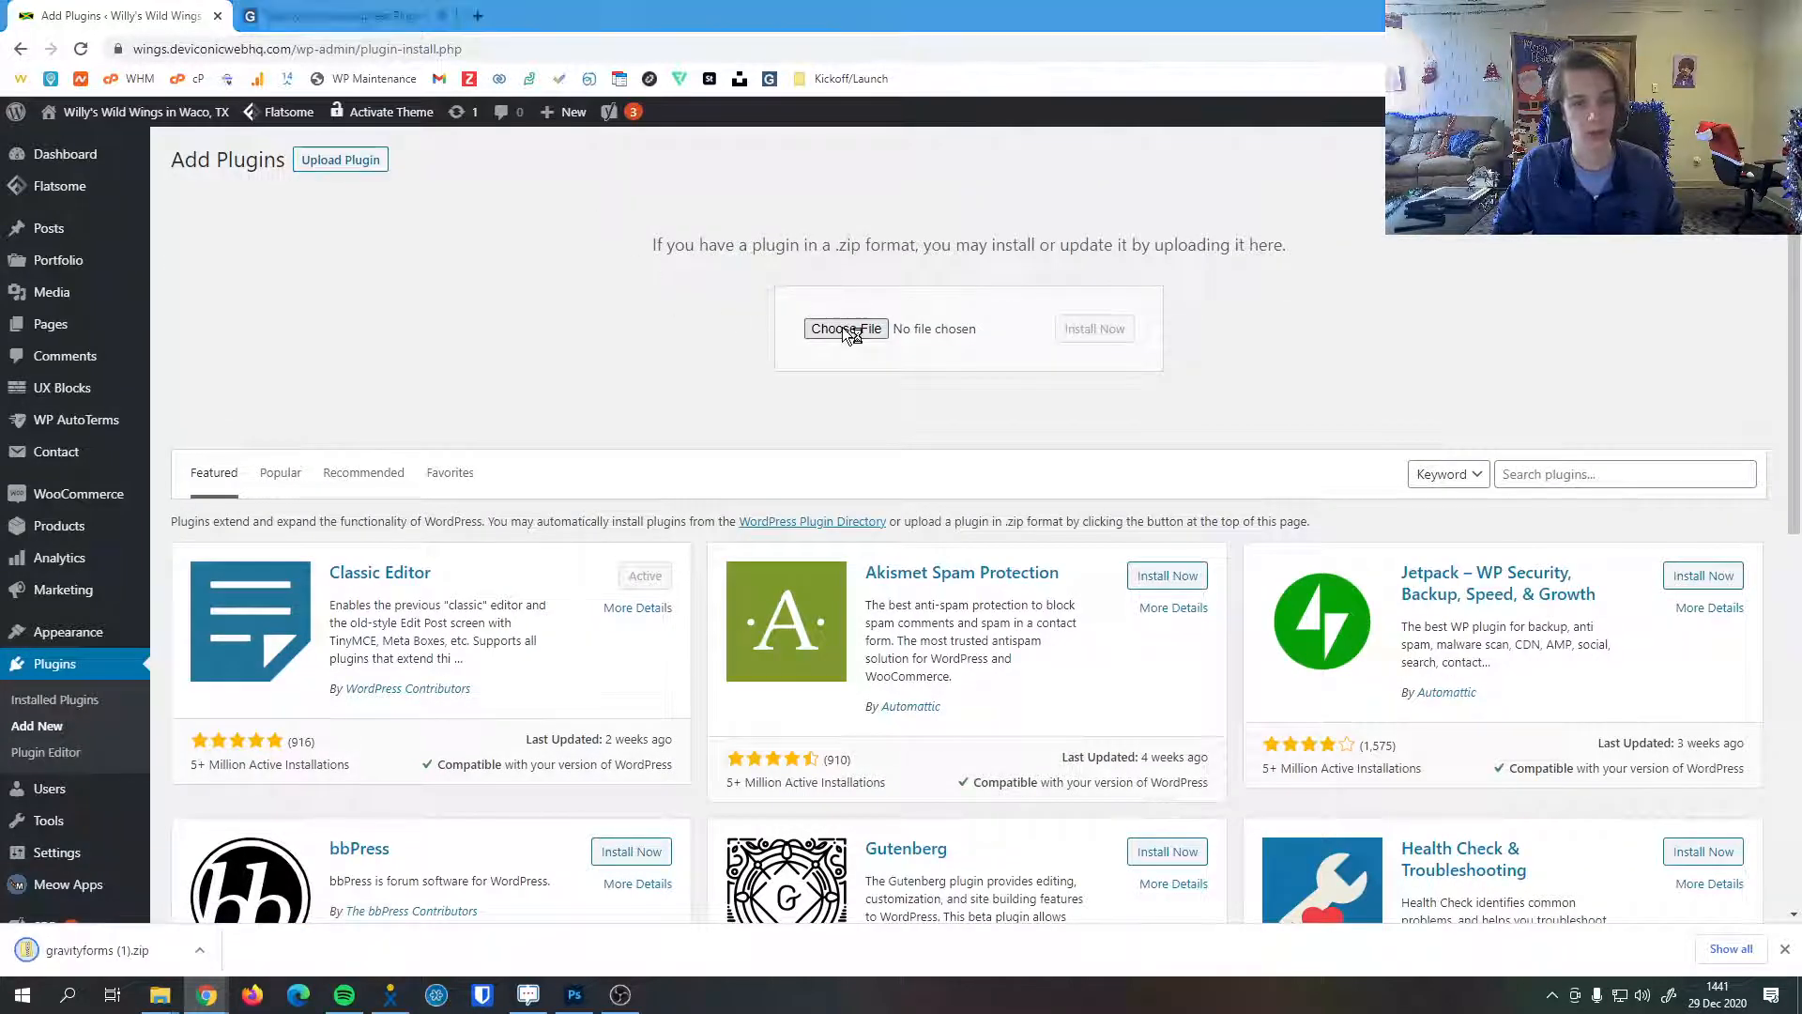
left_click(302, 161)
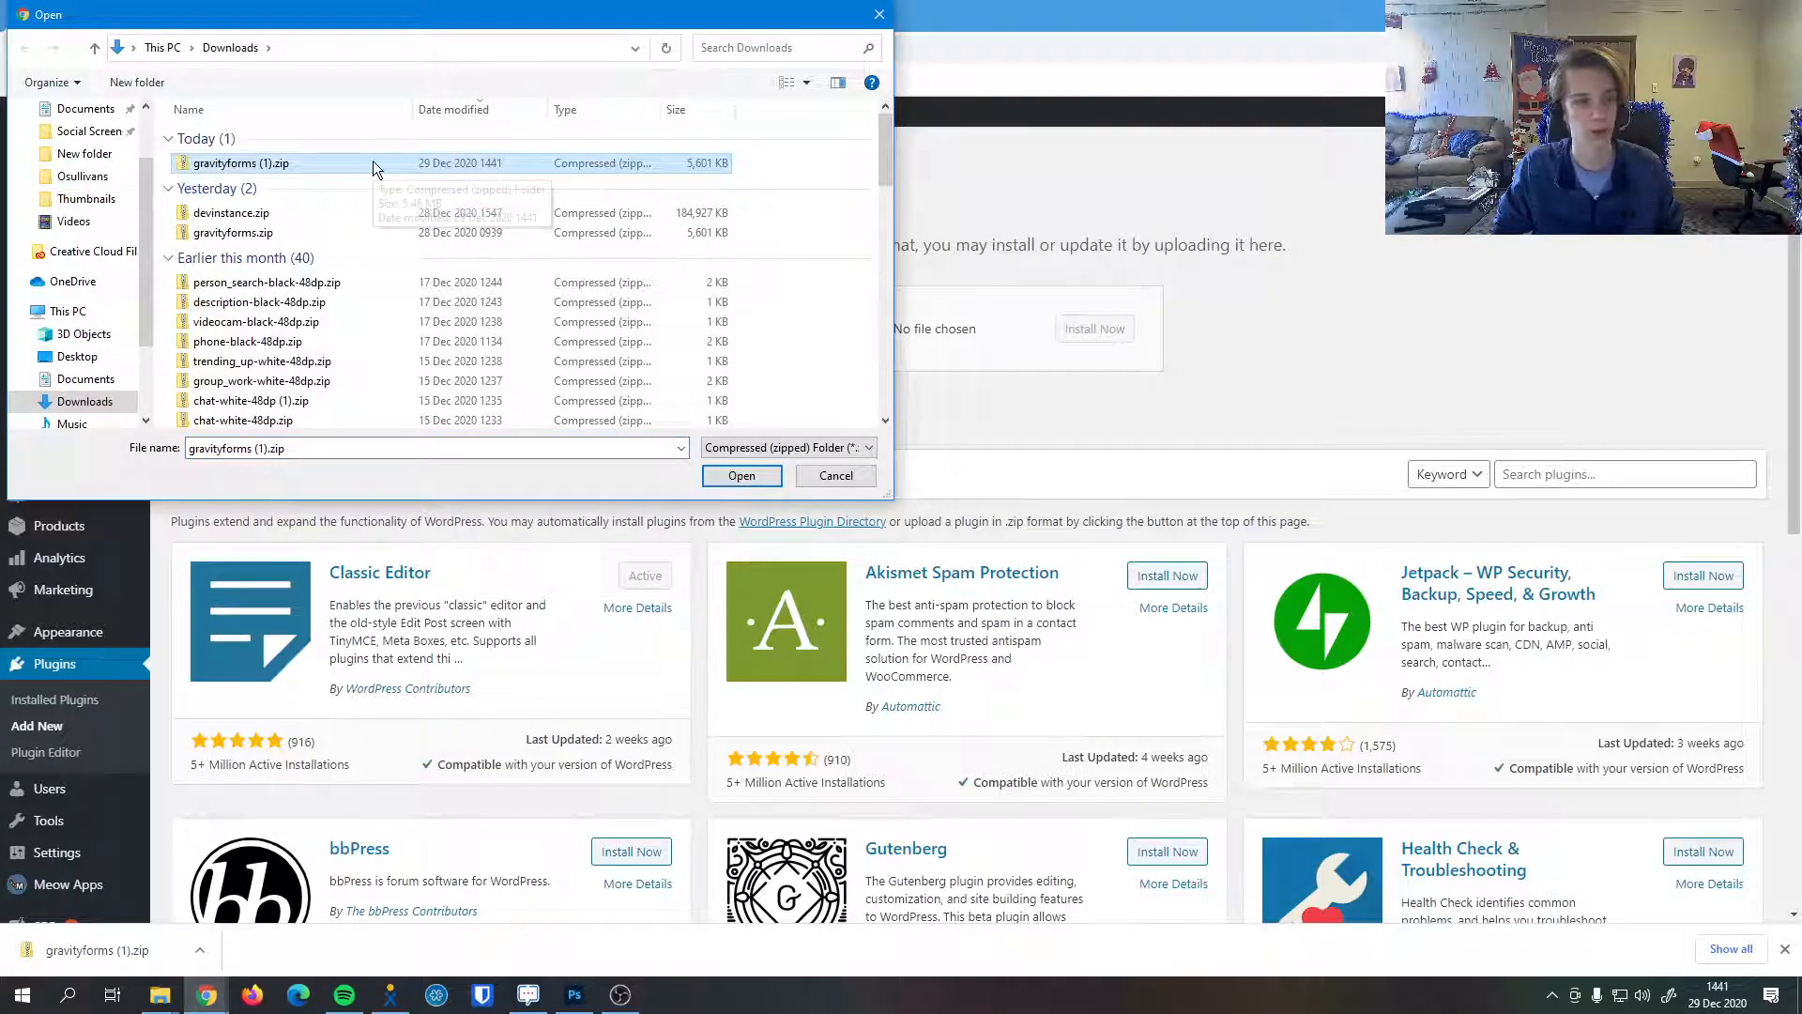
left_click(879, 14)
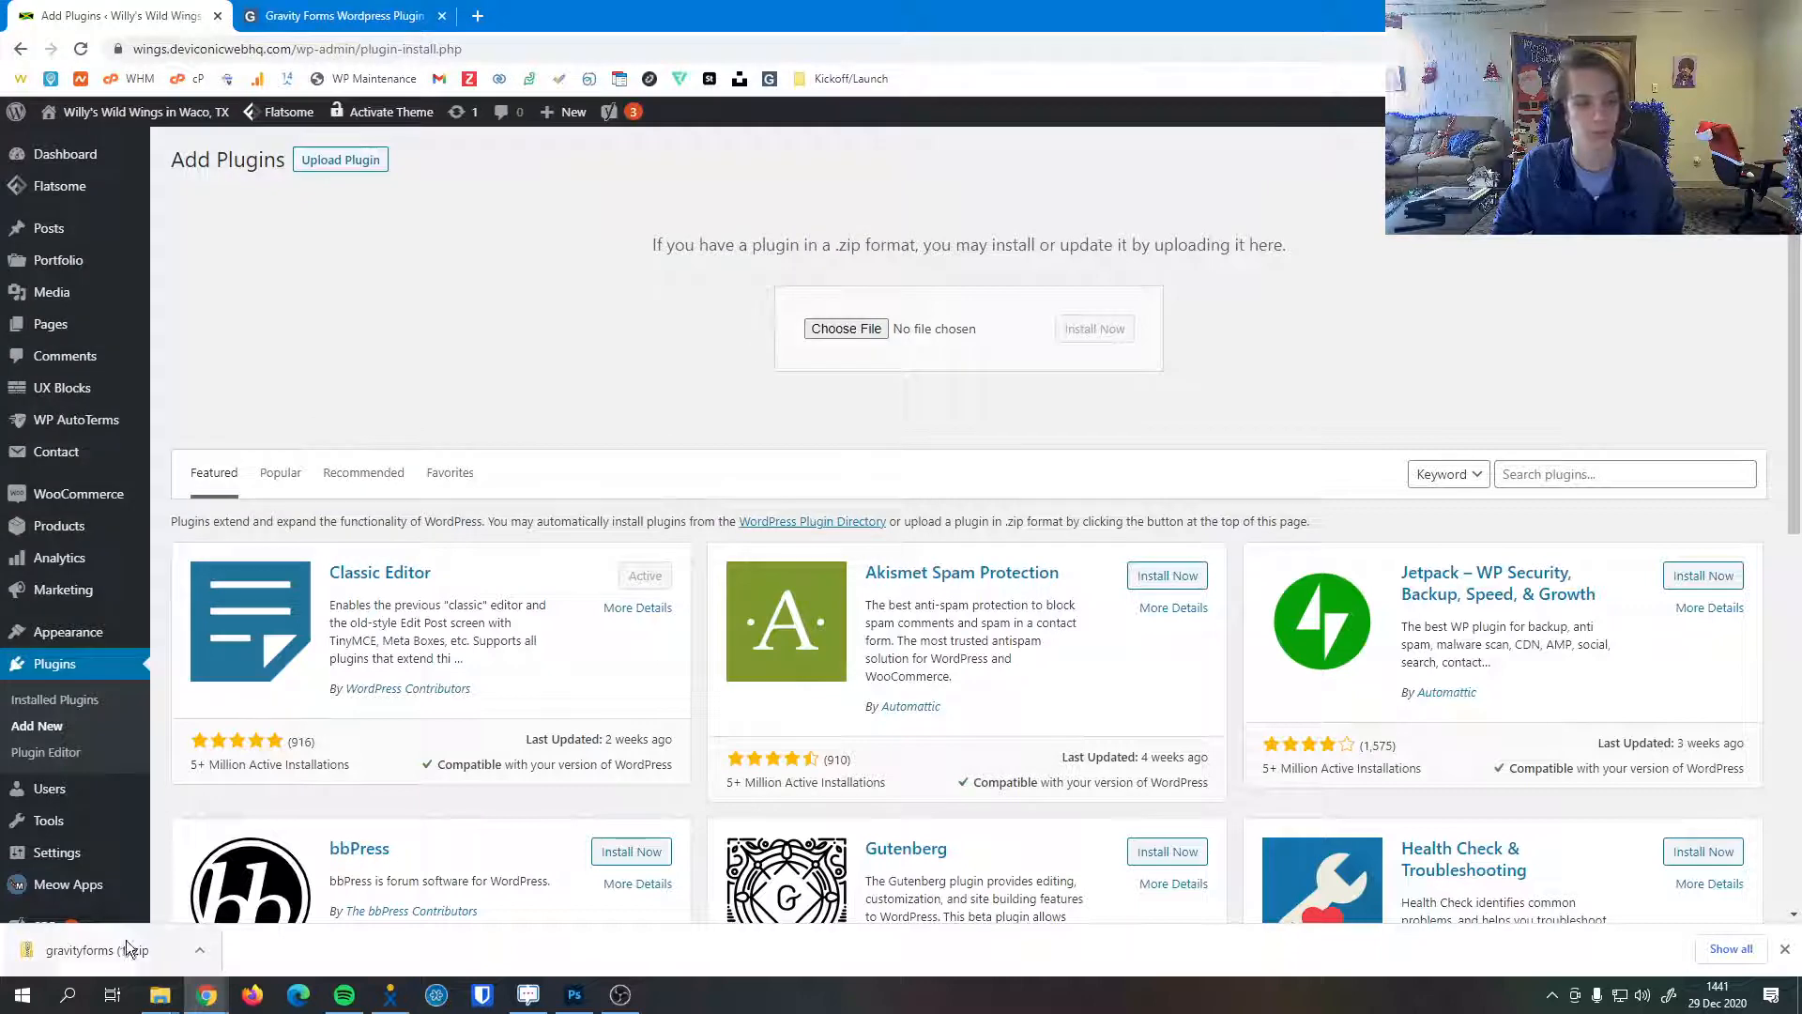
Install the Gravity Forms plugin from the downloaded gravityforms (1).zip and activate it.
left_click_drag(44, 961, 885, 335)
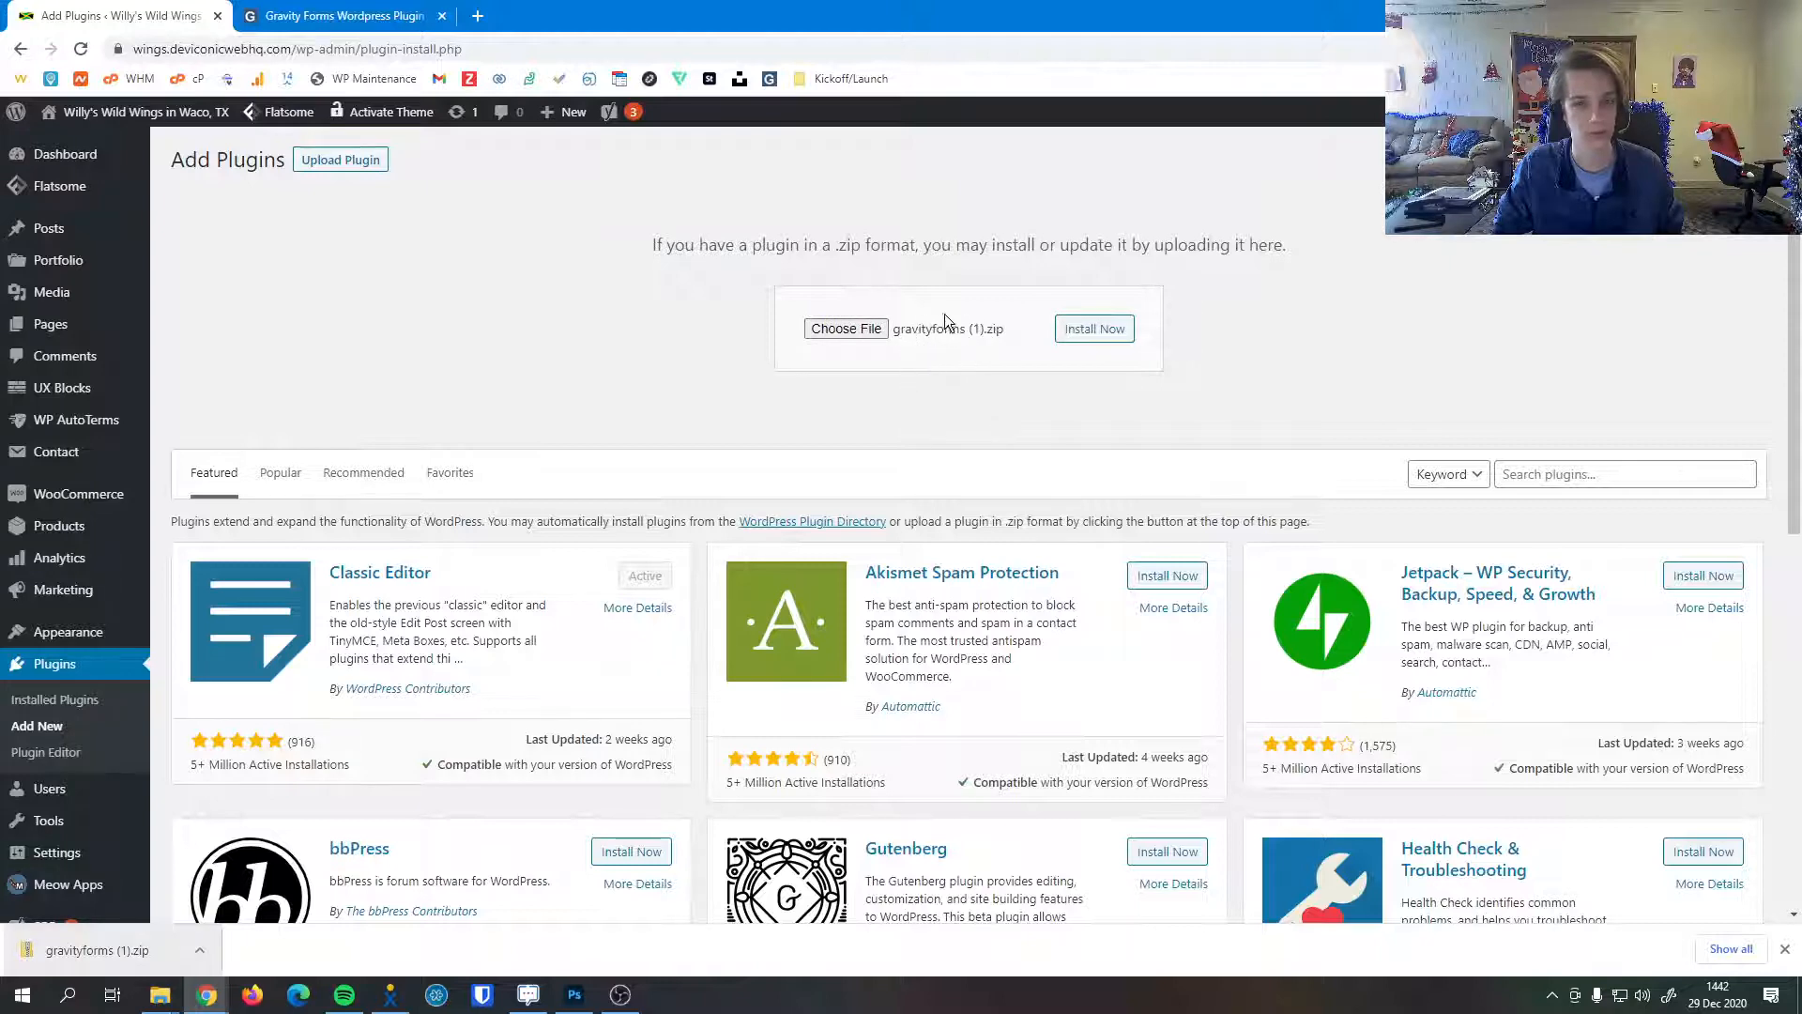
left_click(1092, 329)
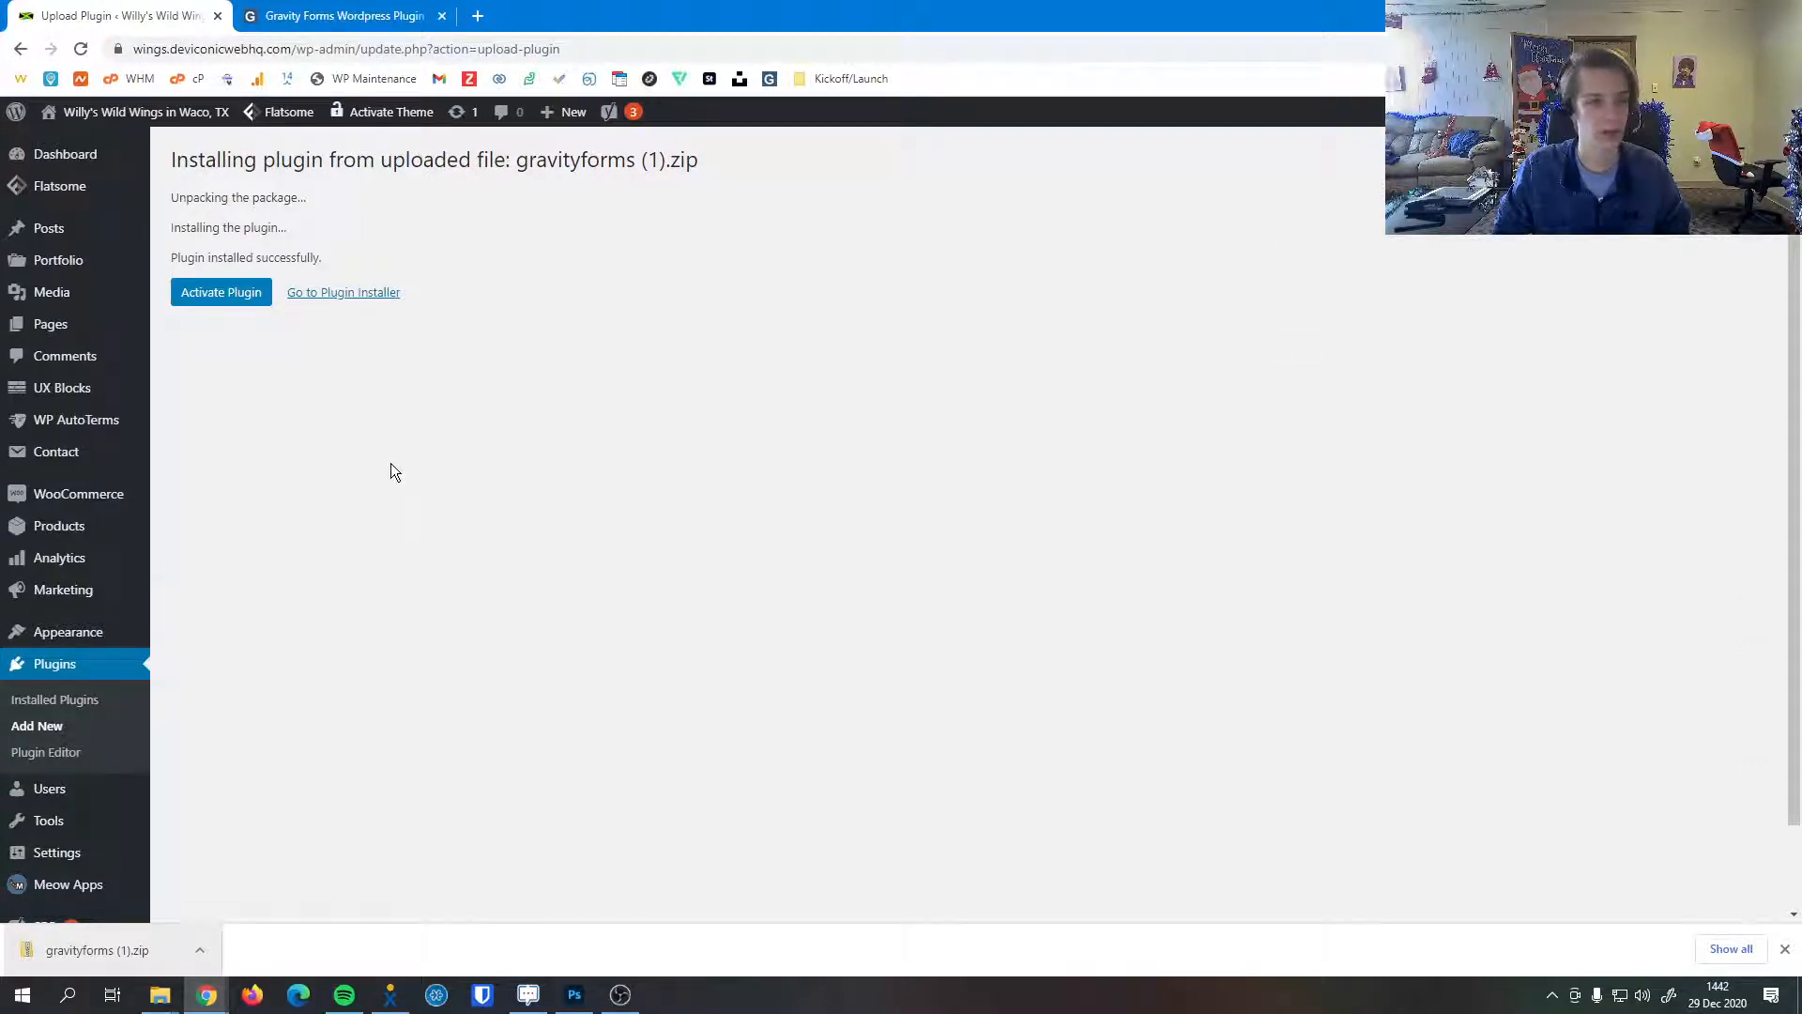
left_click(217, 297)
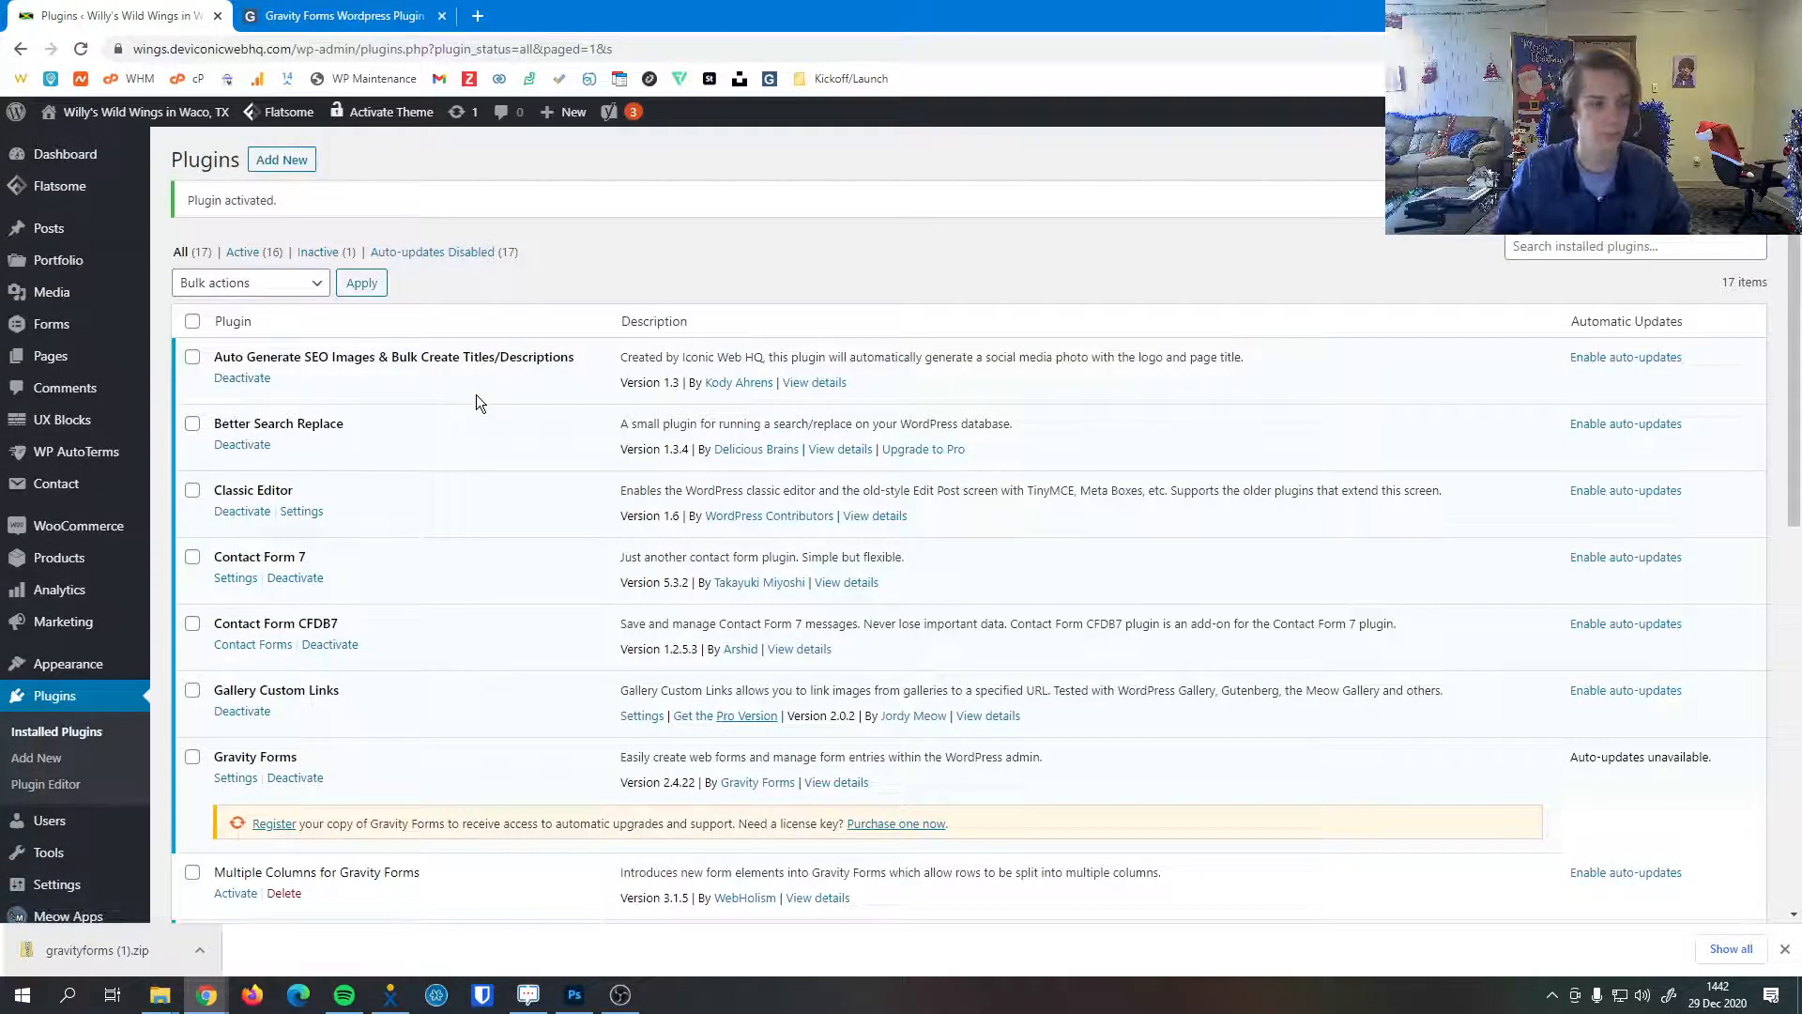
Activate the Multiple Columns for Gravity Forms plugin in the installed plugins list.
scroll(475, 394, "down", 4)
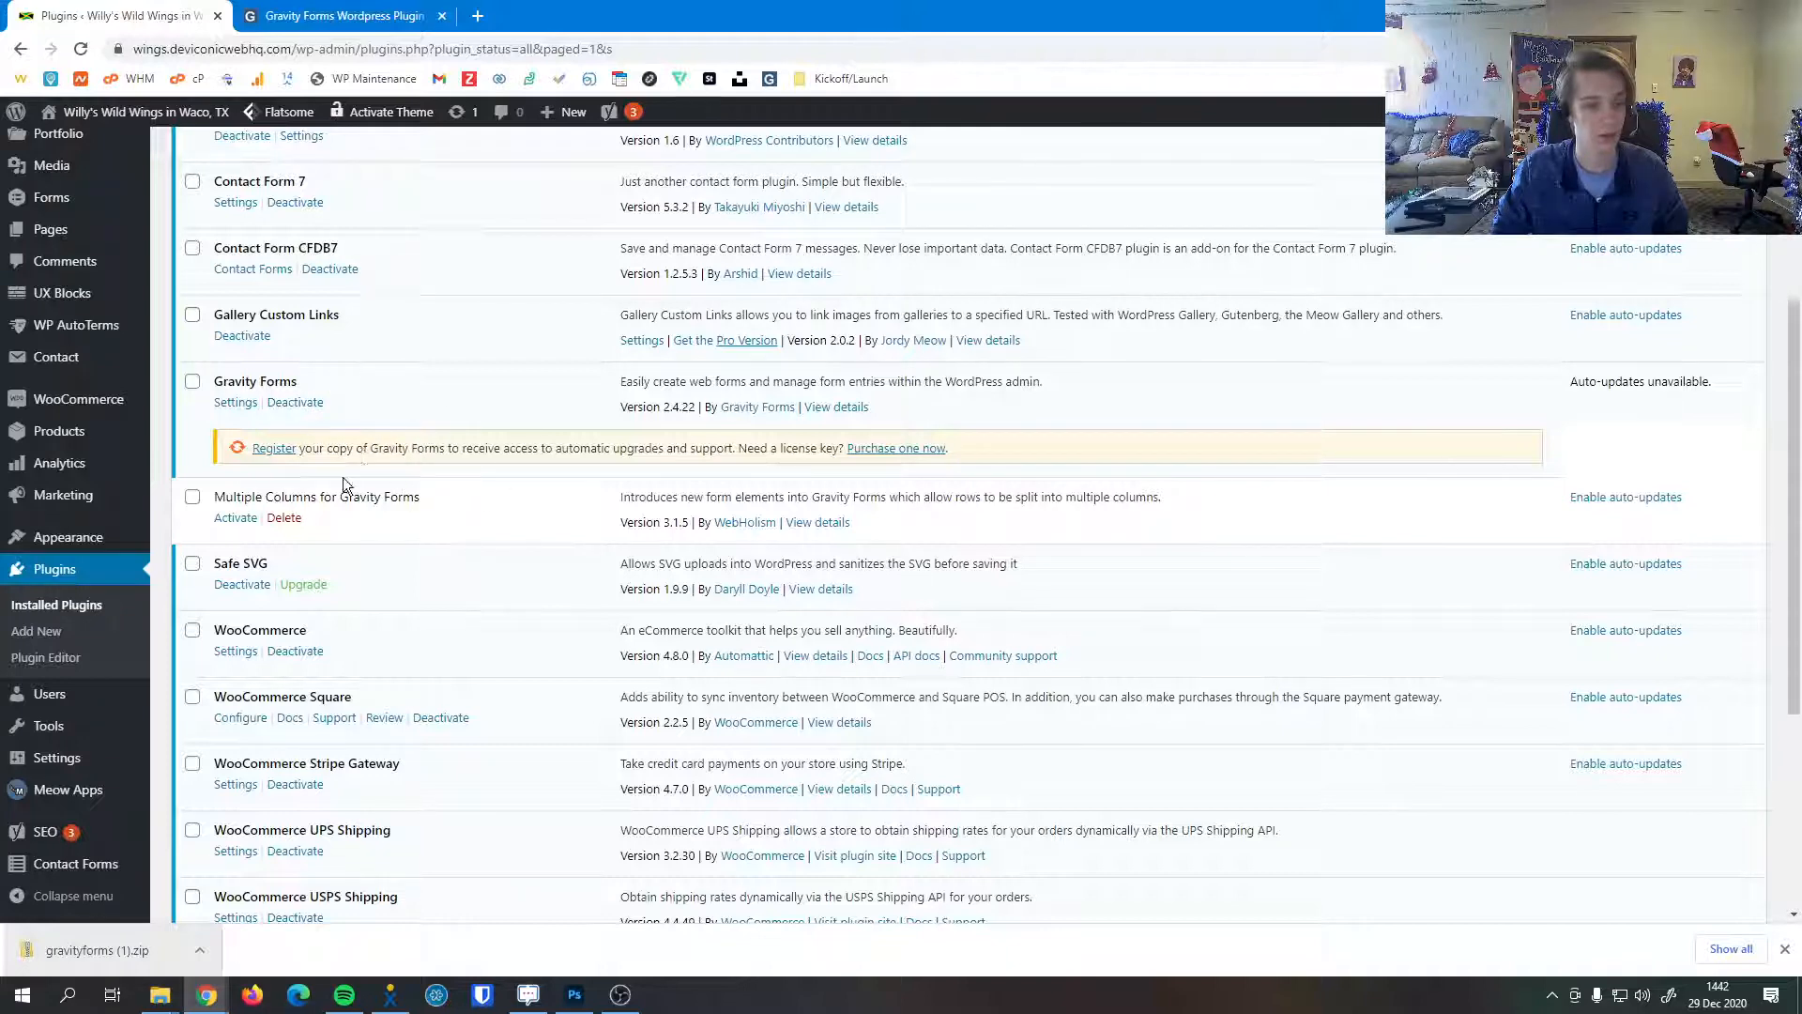
left_click(233, 518)
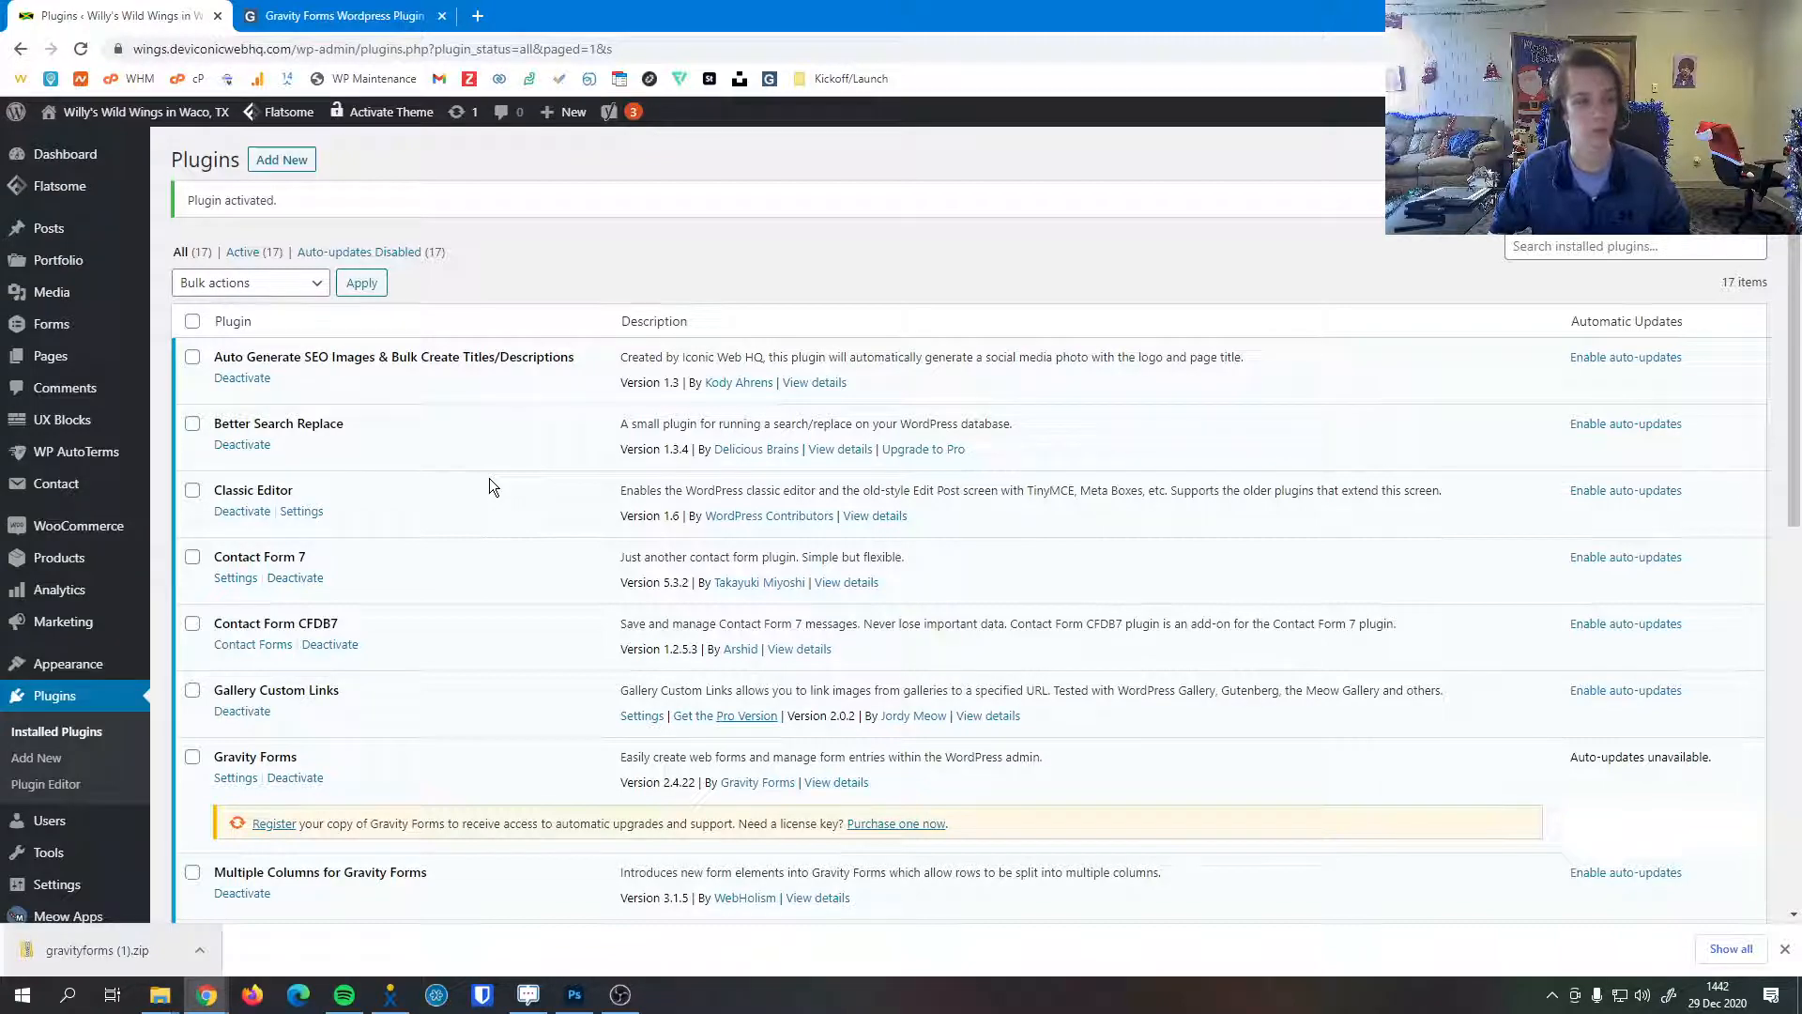
Look through the installed plugins list and deactivate the Multiple Columns for Gravity Forms plugin.
scroll(490, 477, "down", 5)
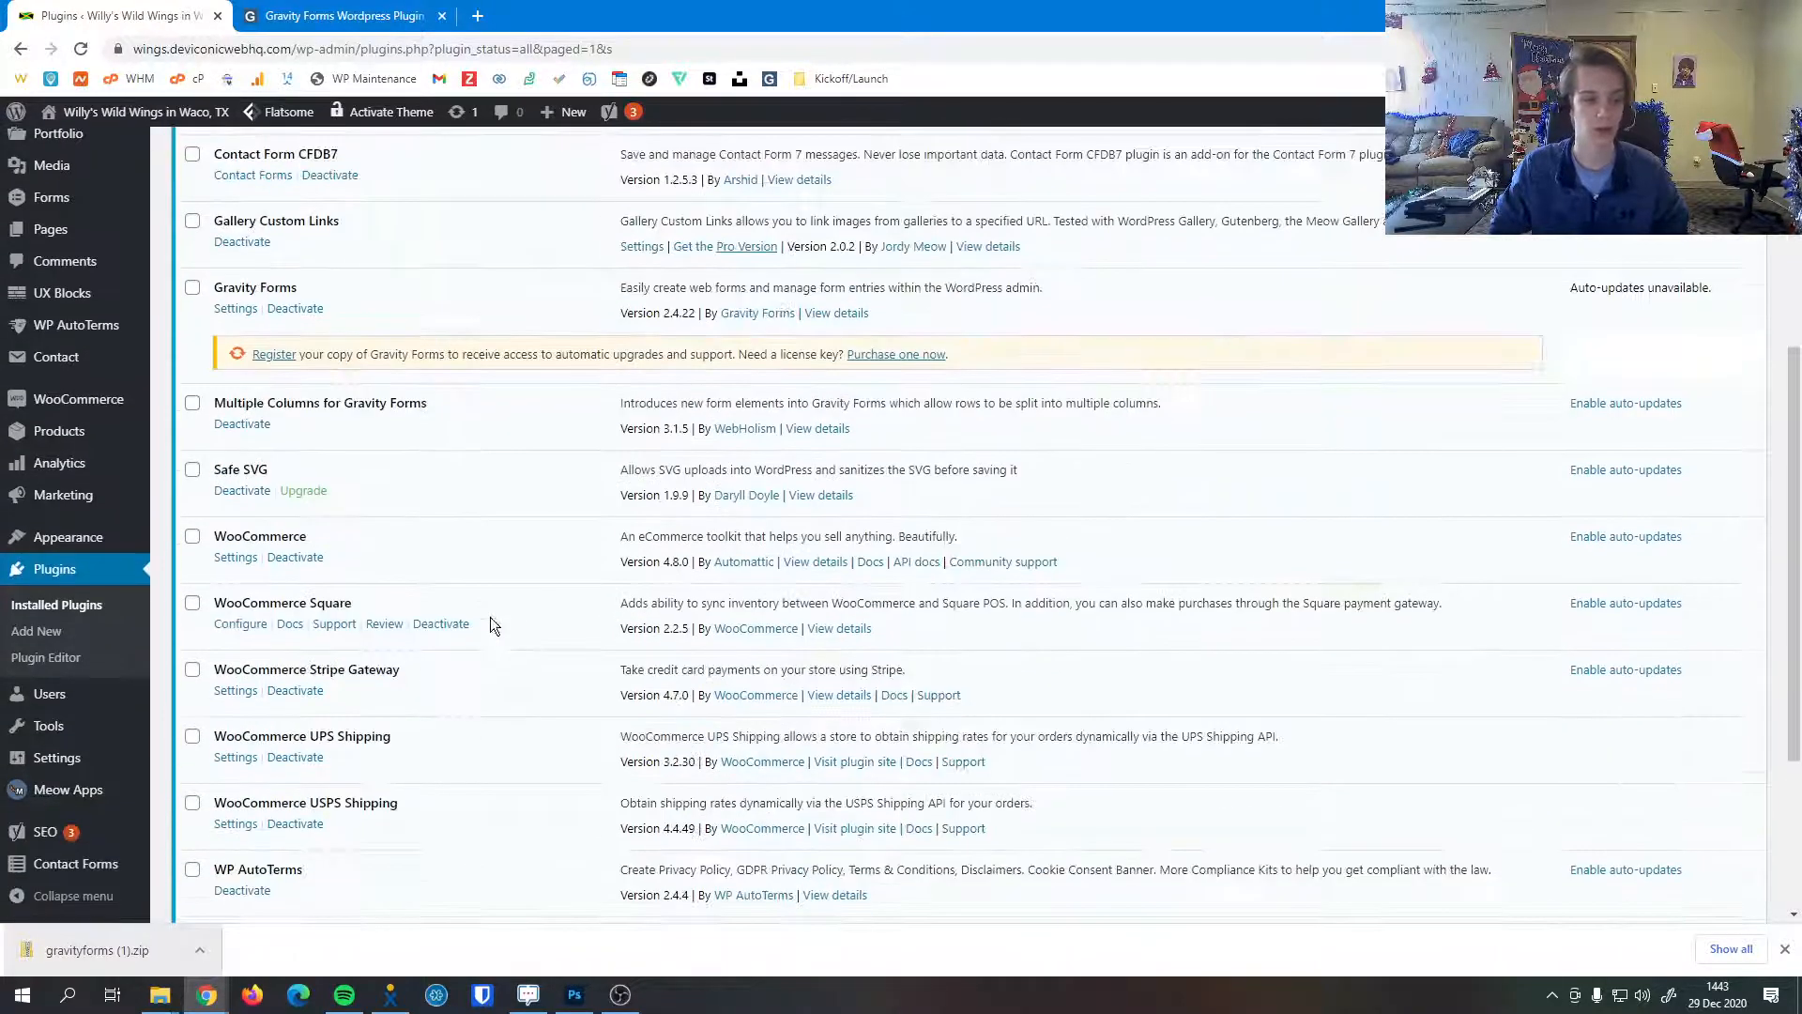
scroll(490, 617, "up", 3)
scroll(469, 680, "up", 2)
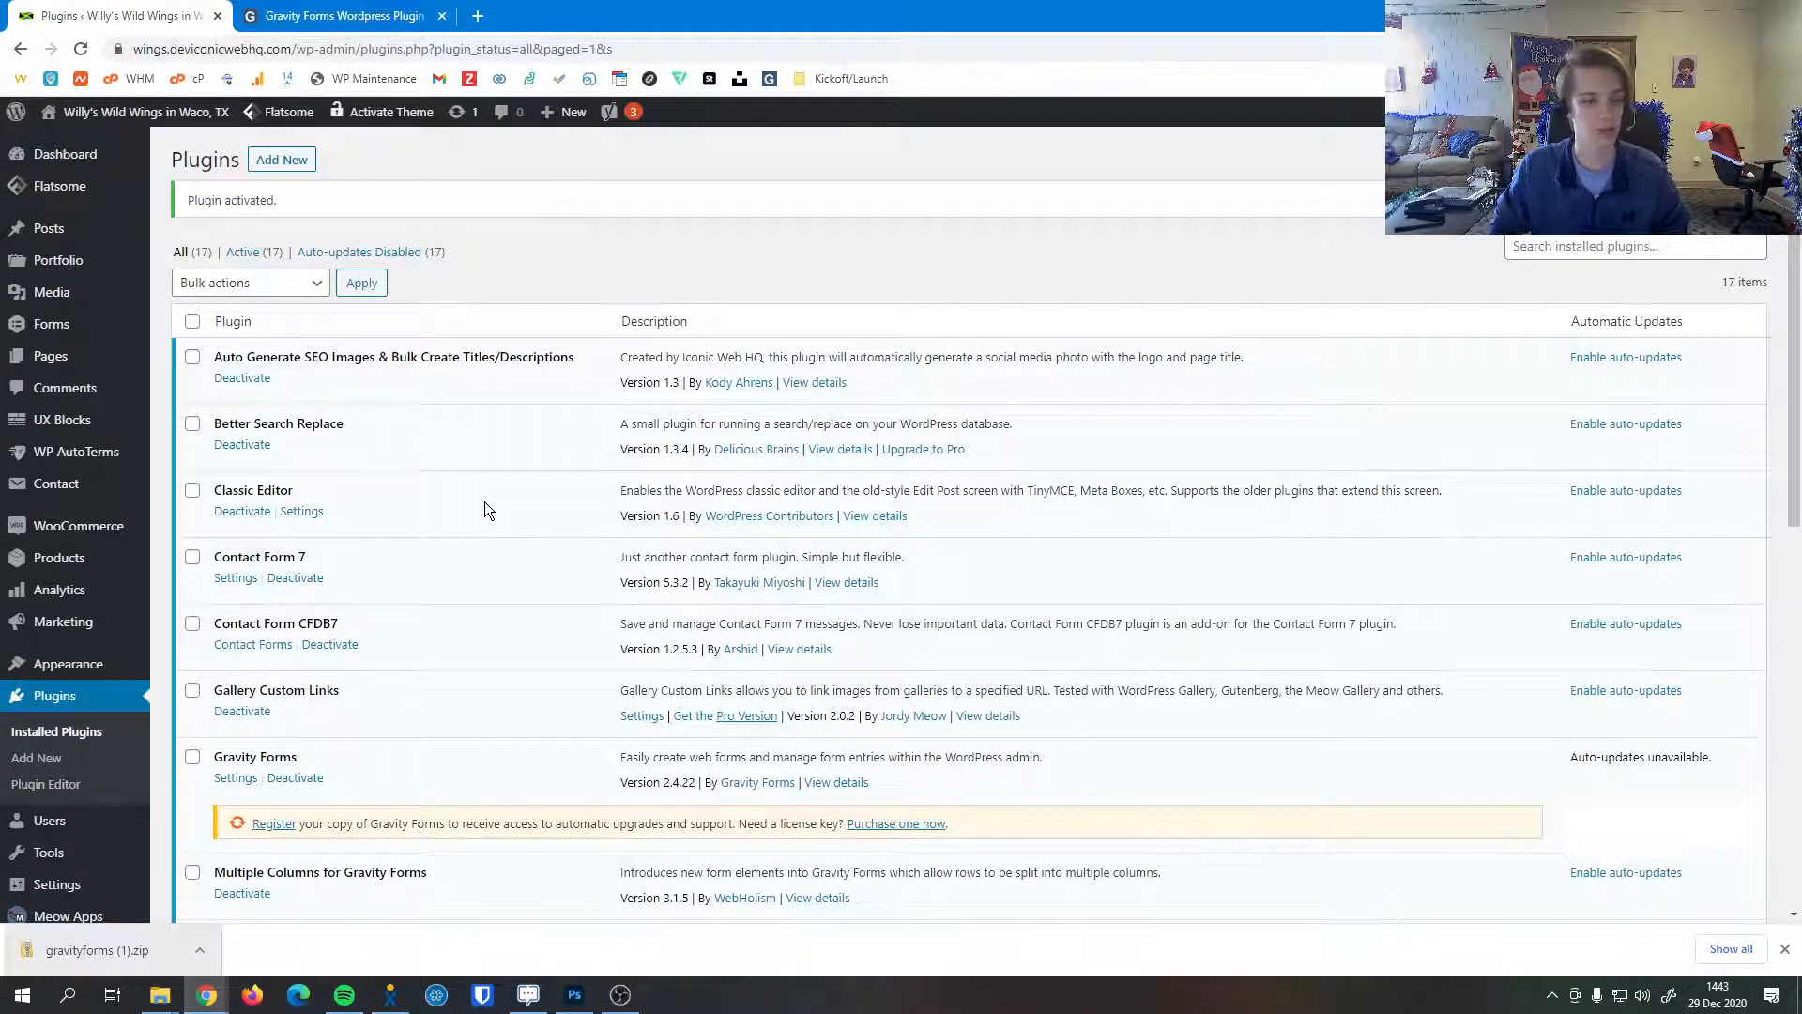
scroll(485, 504, "down", 4)
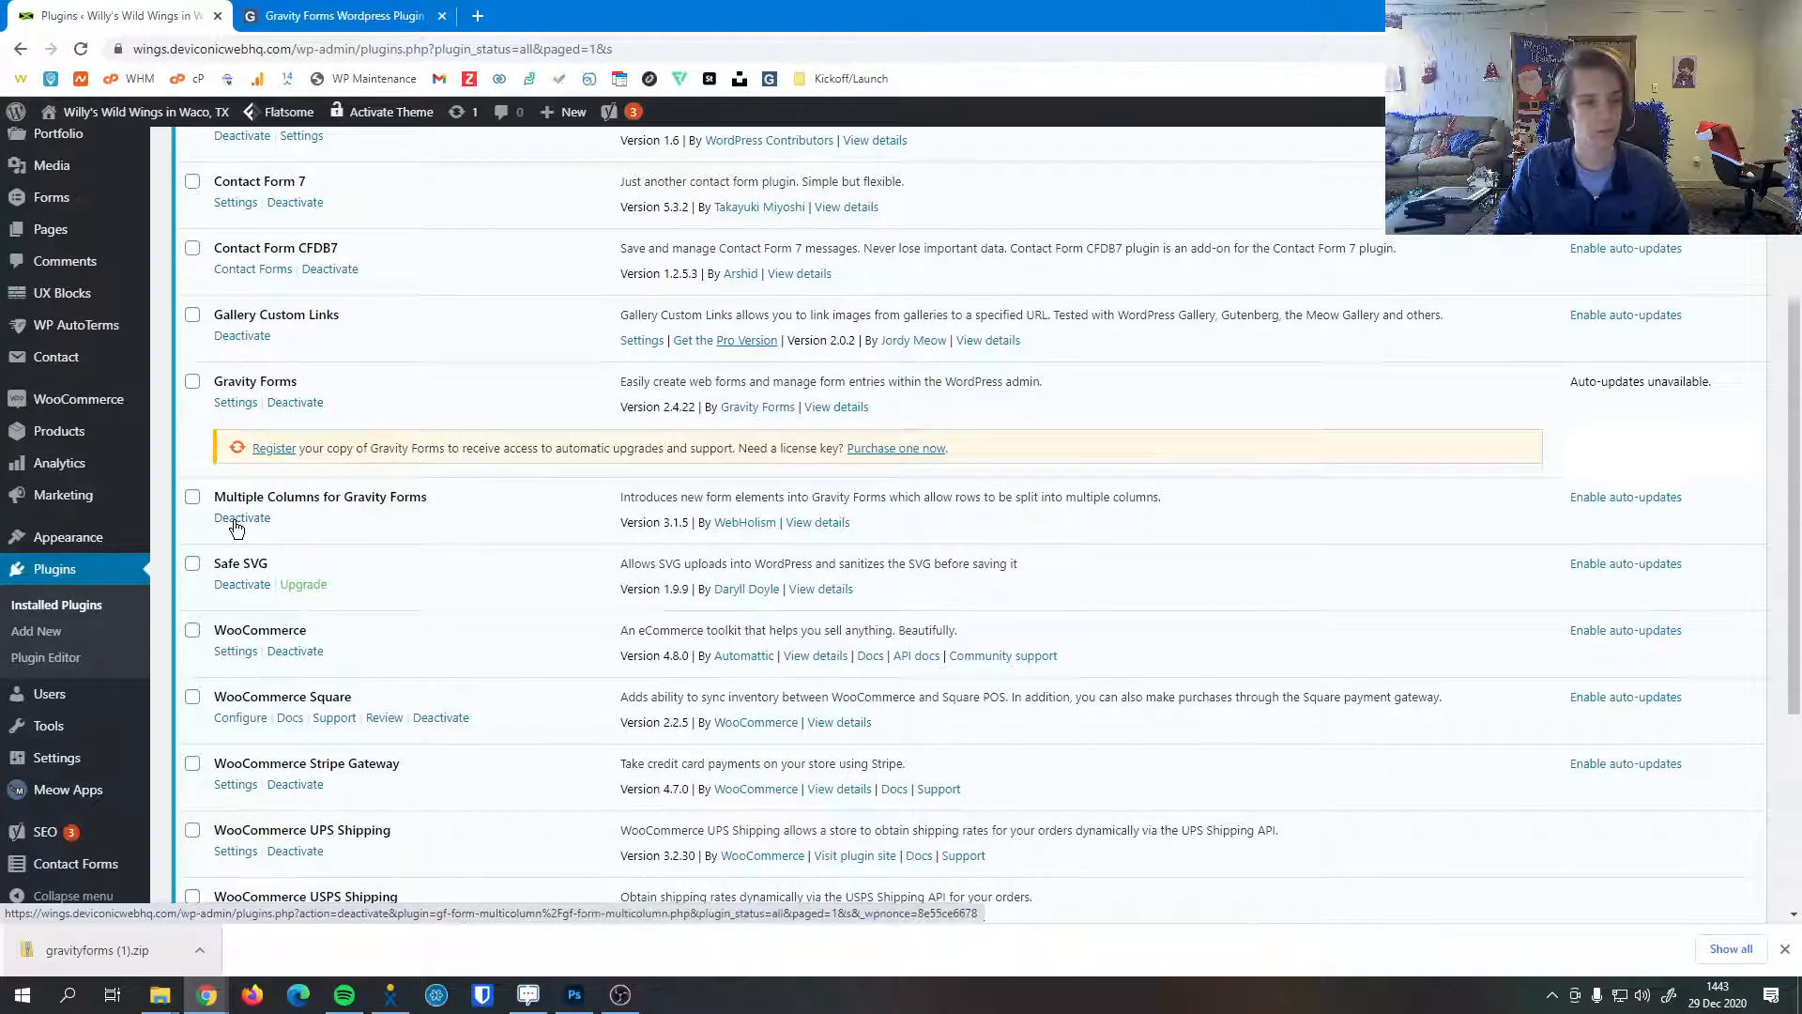
left_click(236, 521)
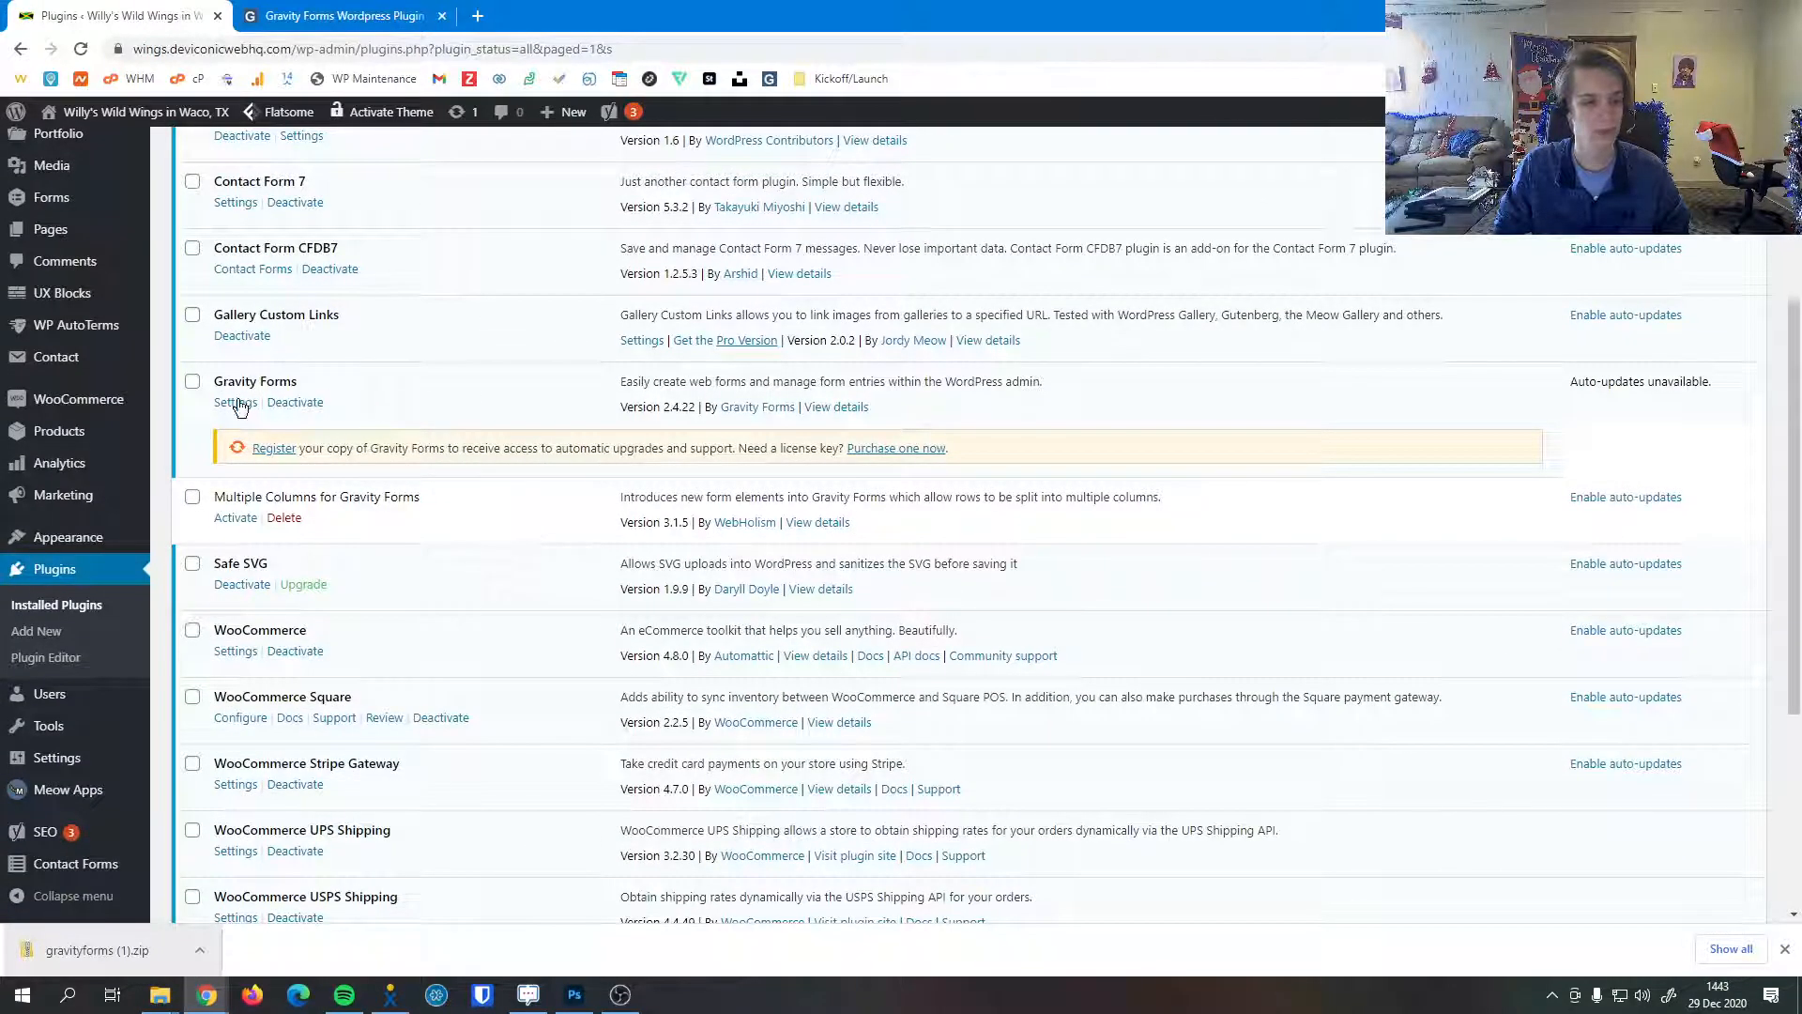
Deactivate the Gravity Forms plugin in the installed plugins list.
left_click(301, 407)
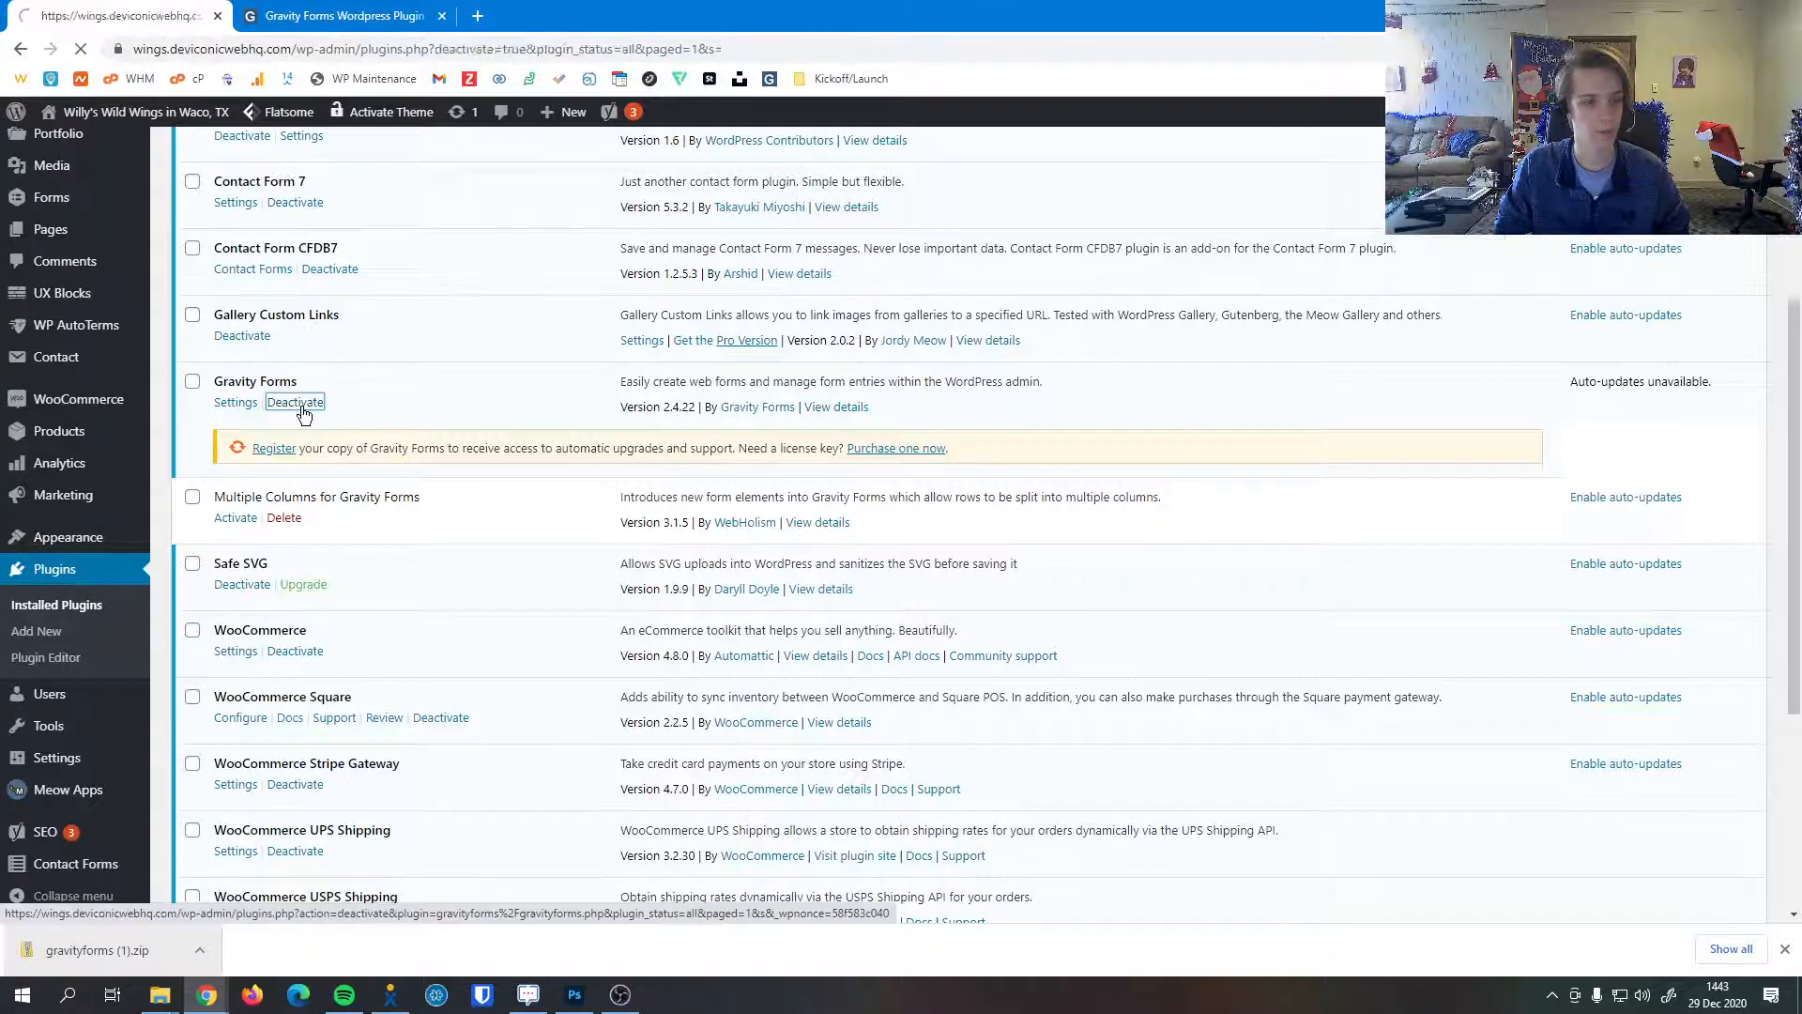
scroll(566, 614, "down", 1)
scroll(566, 614, "down", 3)
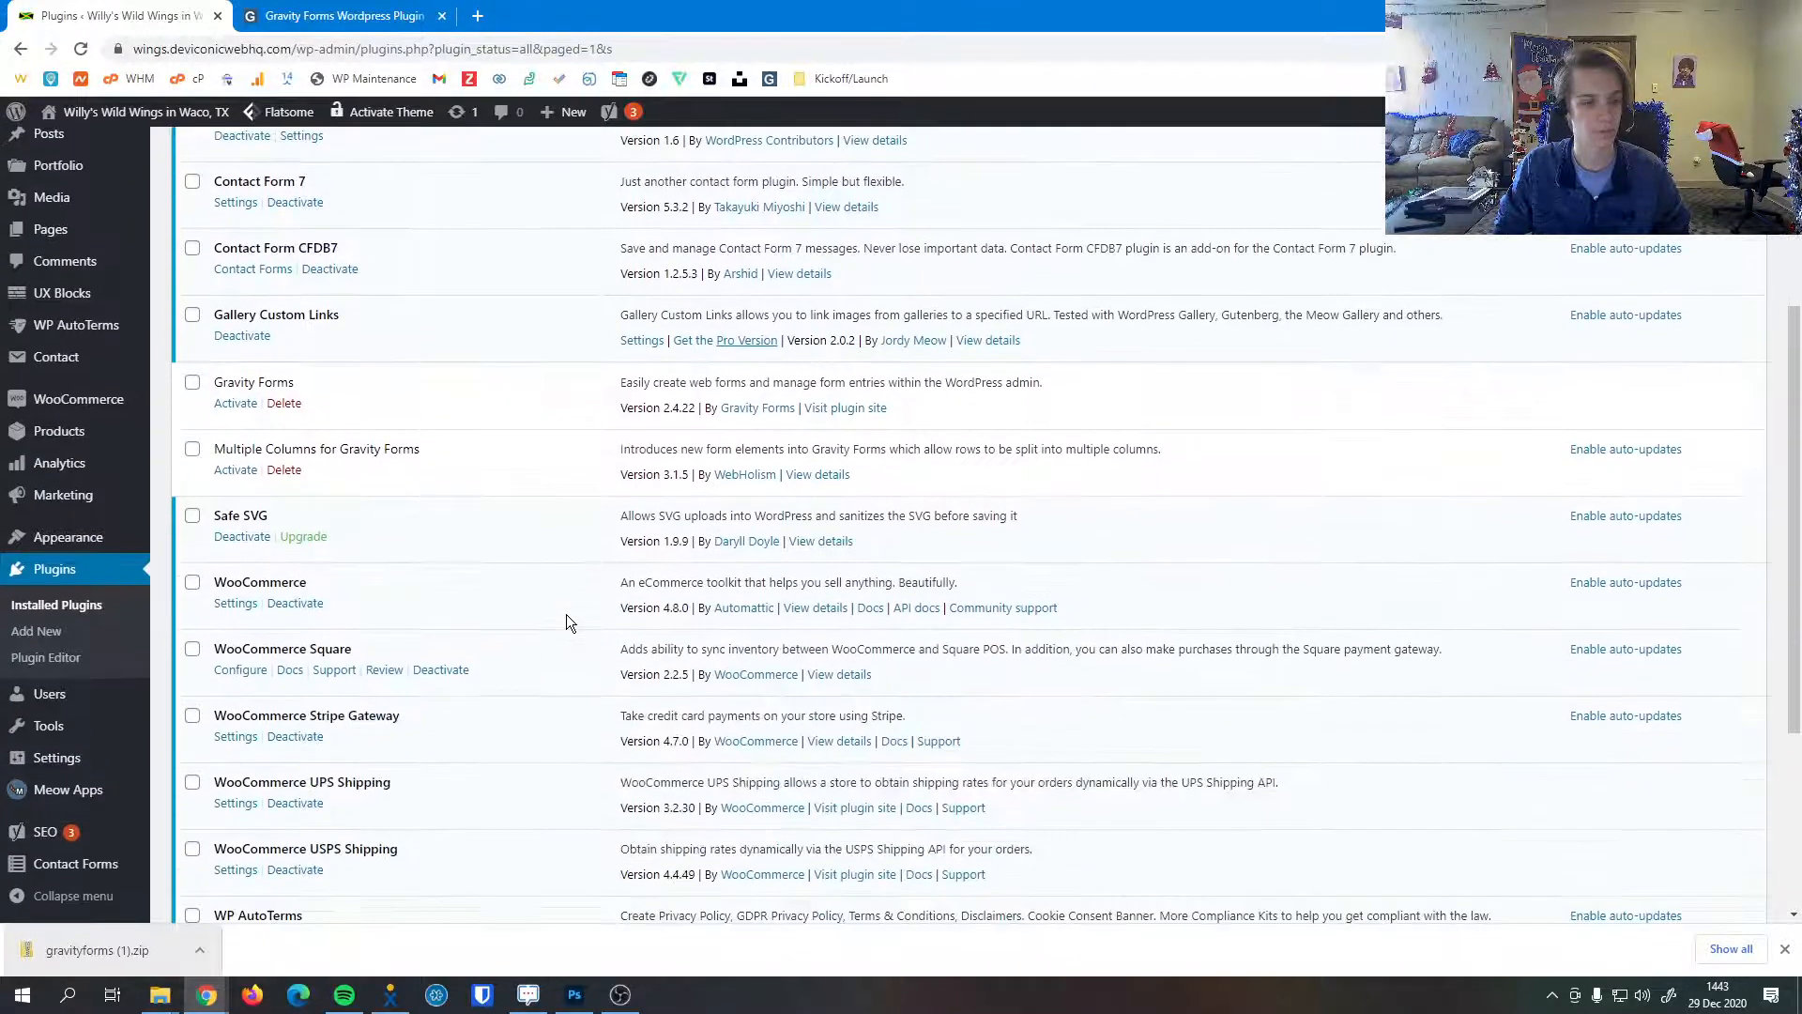
Bulk-delete the Gravity Forms and Multiple Columns for Gravity Forms plugins along with their data.
left_click(194, 385)
left_click(193, 449)
scroll(426, 495, "up", 4)
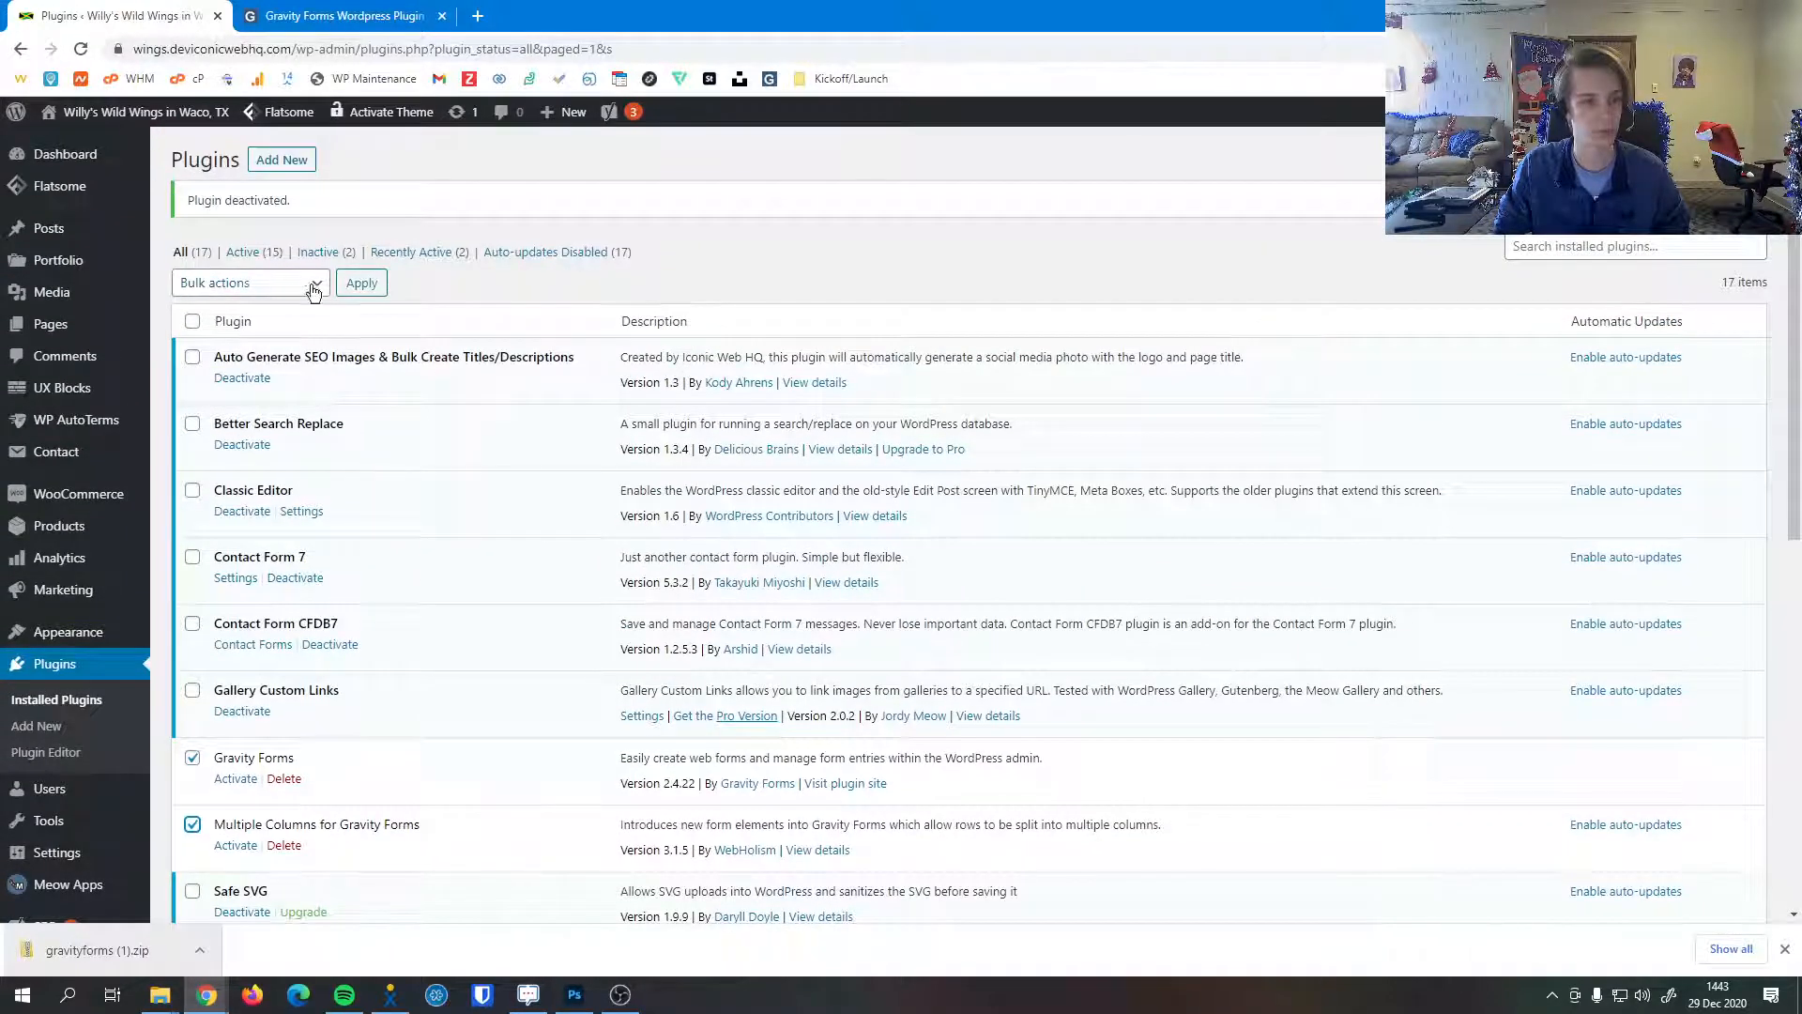
left_click(293, 289)
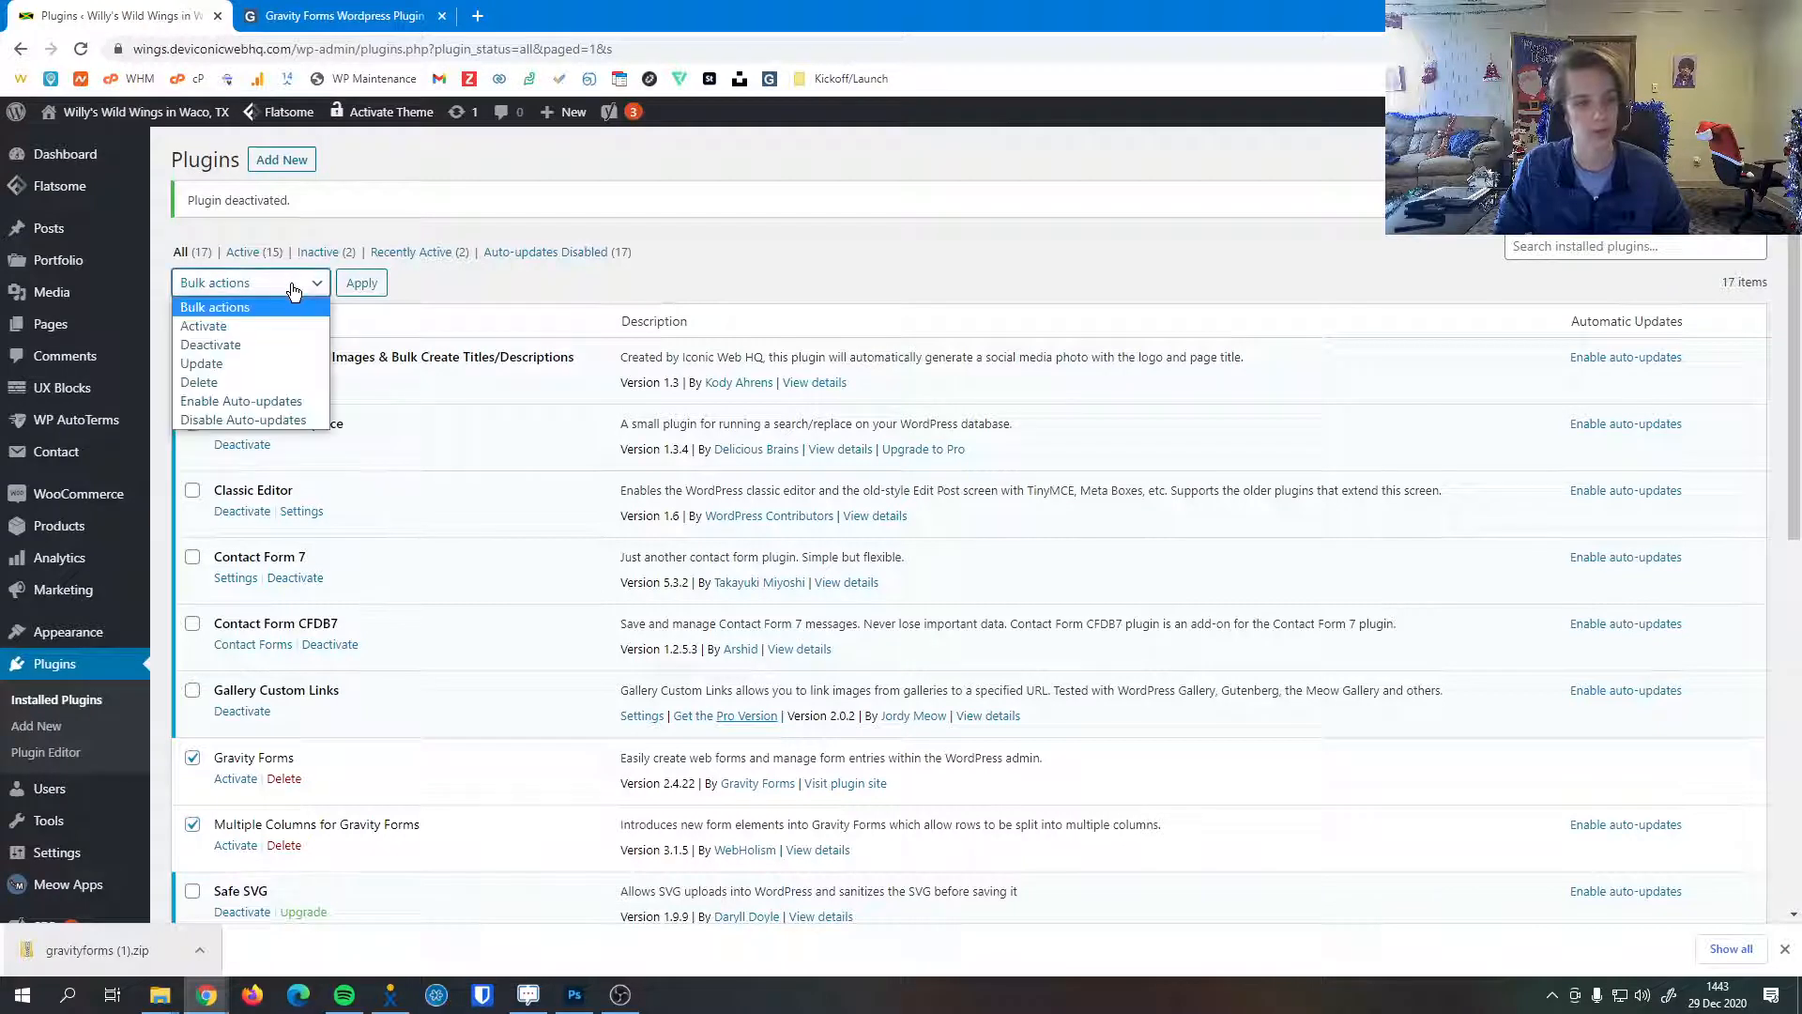
left_click(251, 383)
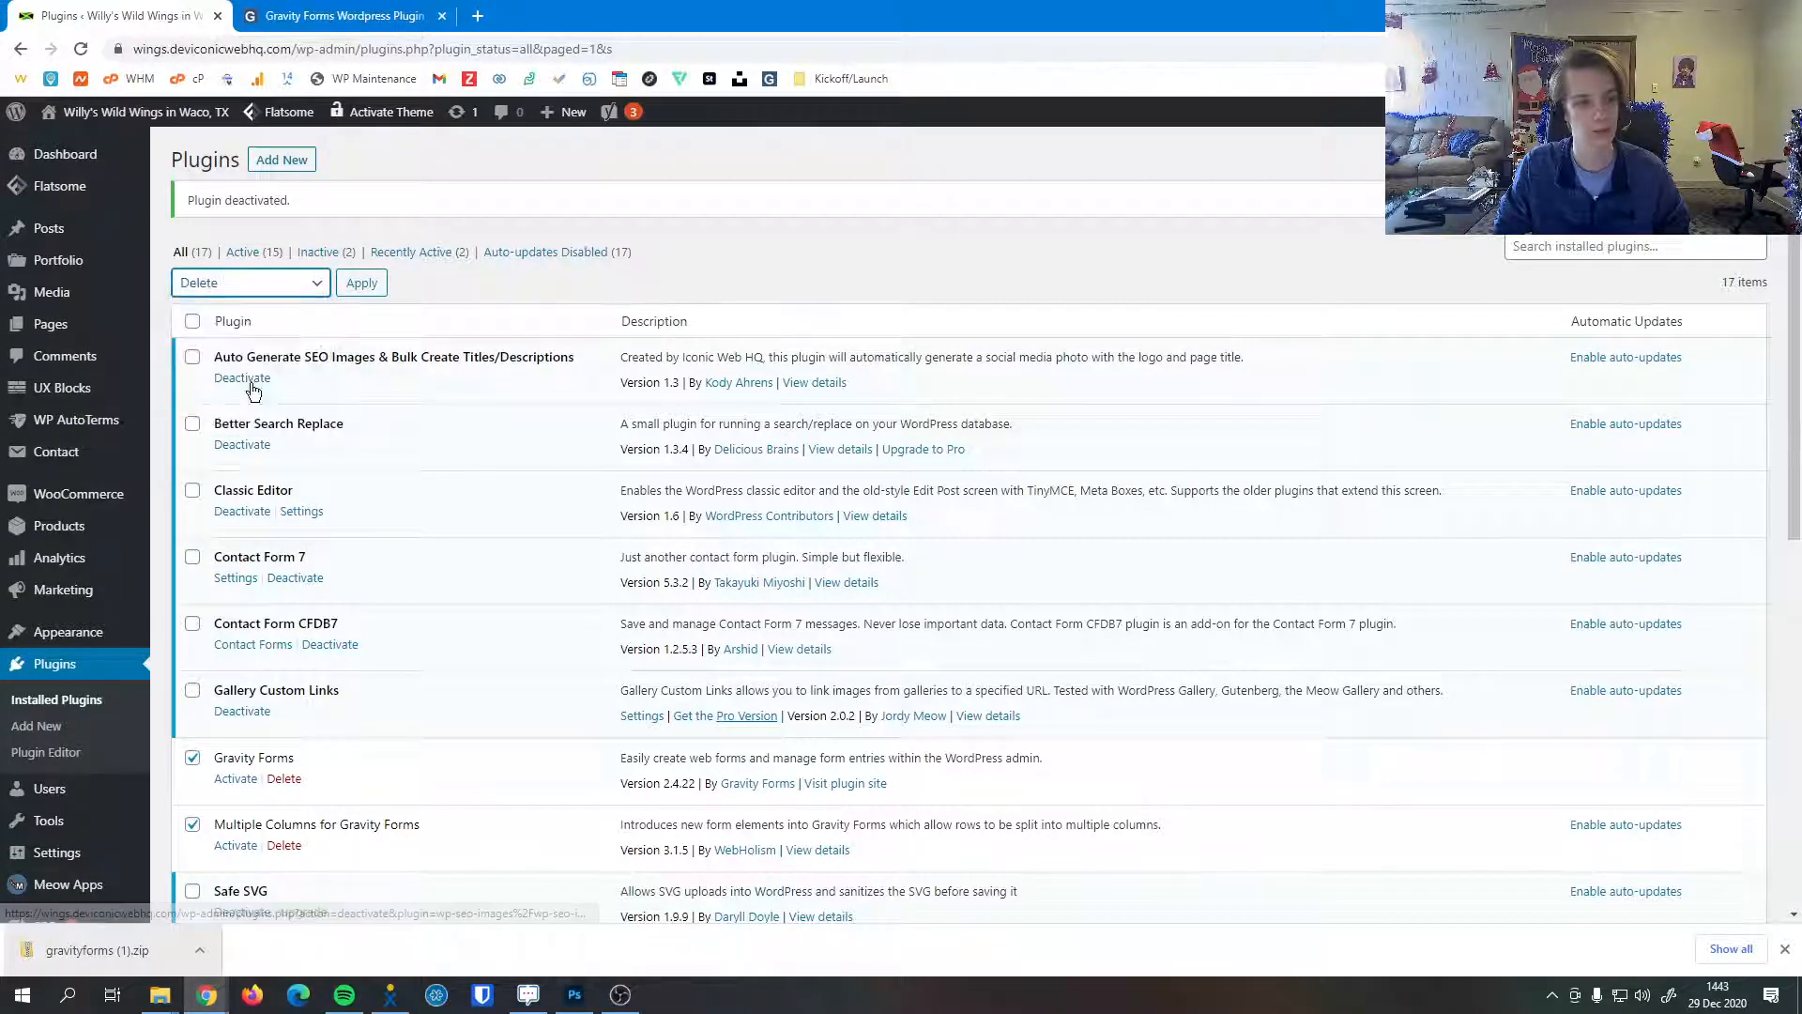
left_click(361, 283)
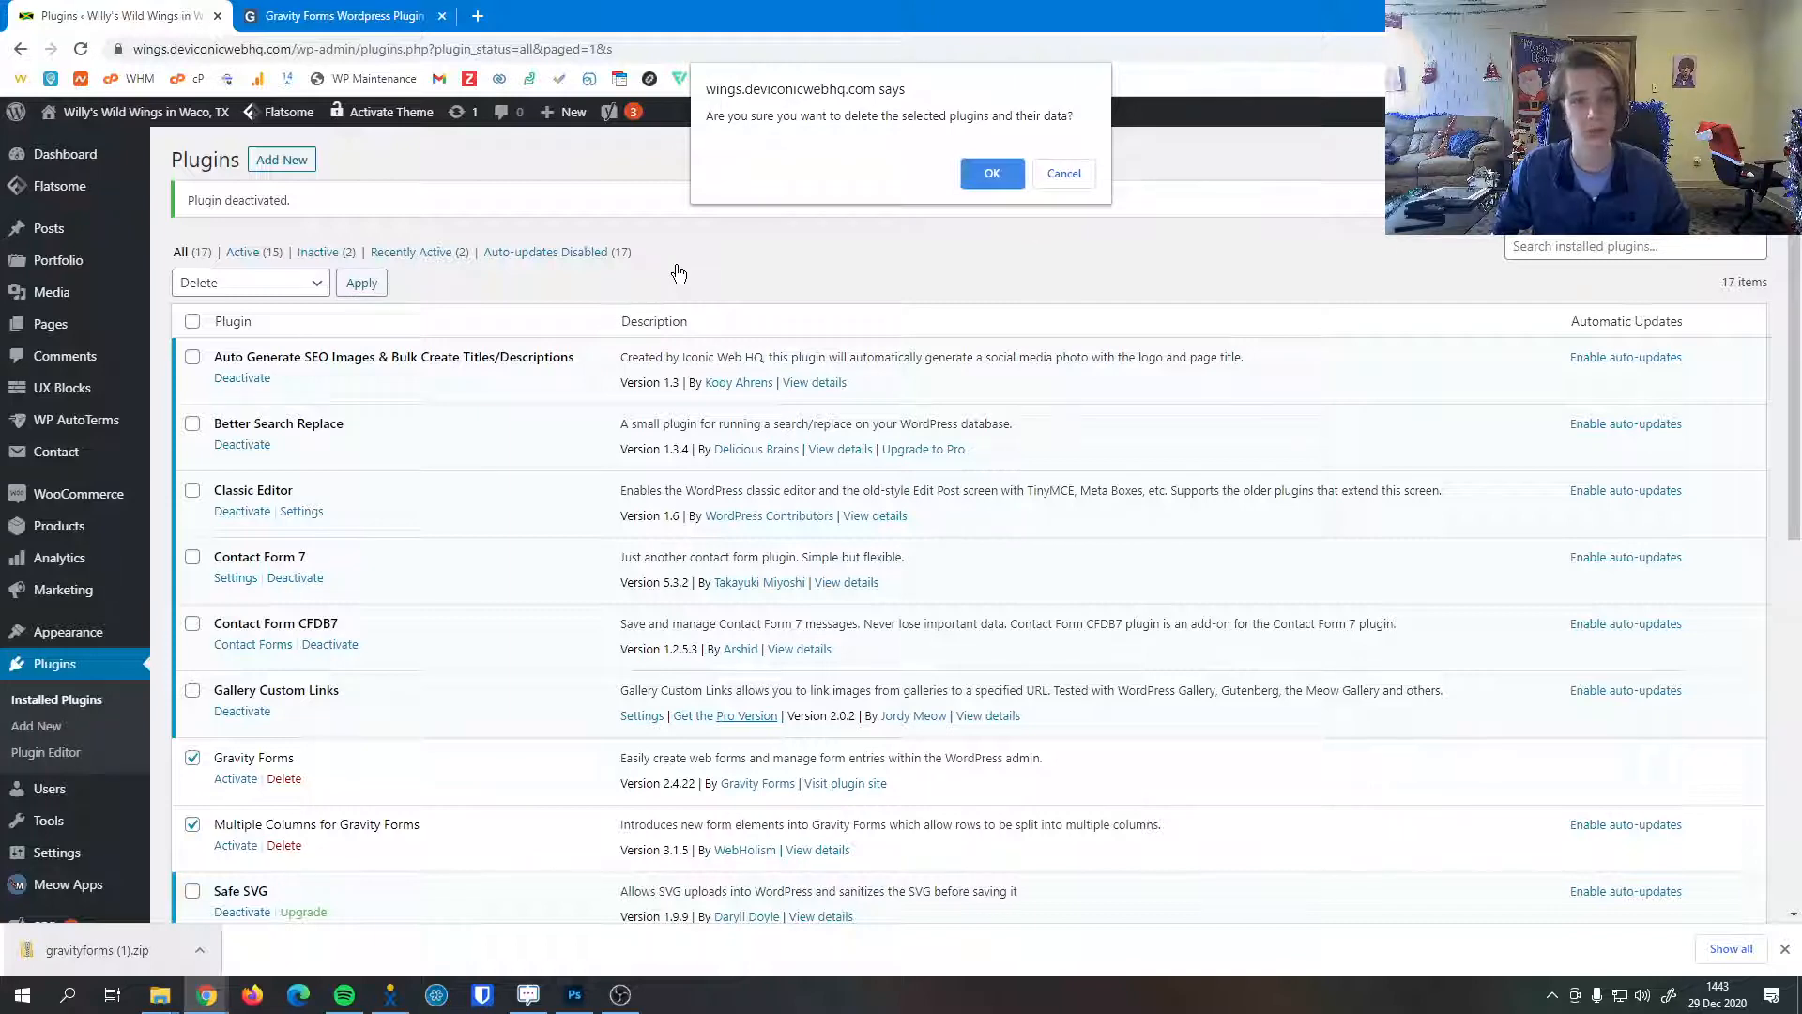
left_click(1003, 180)
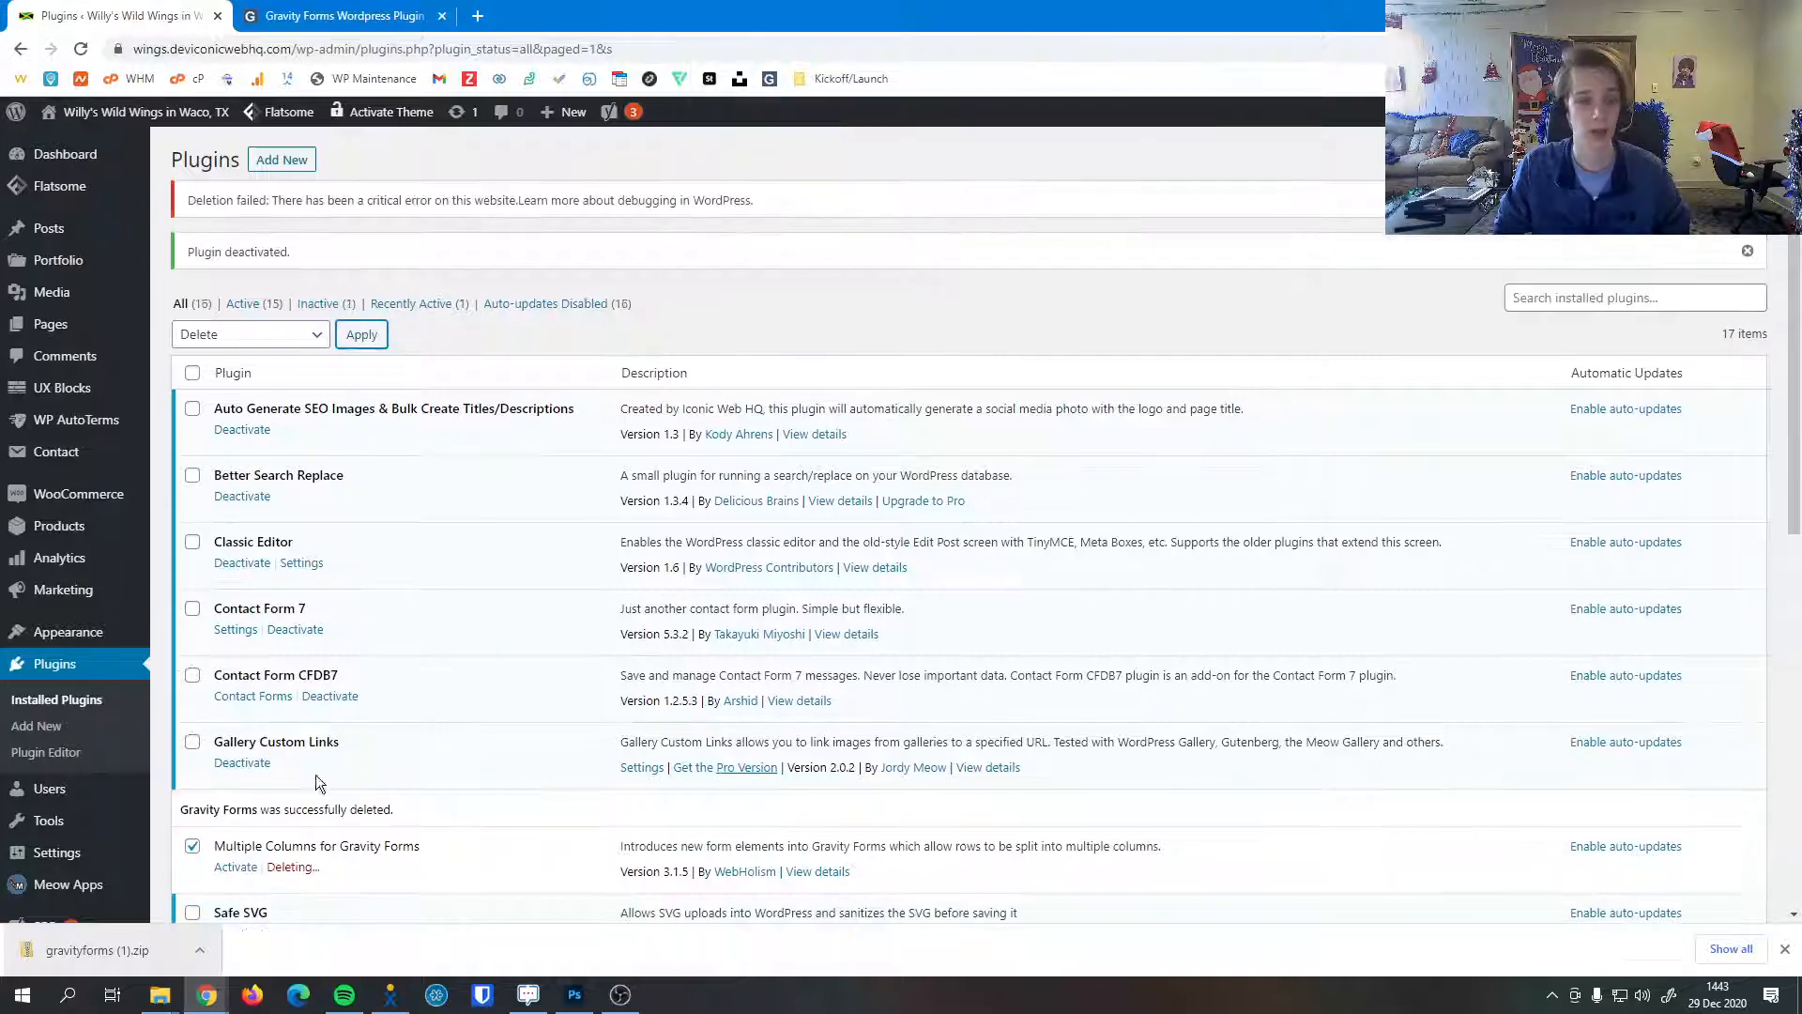
Delete the remaining Multiple Columns for Gravity Forms plugin and its data individually from its own entry.
scroll(404, 845, "down", 2)
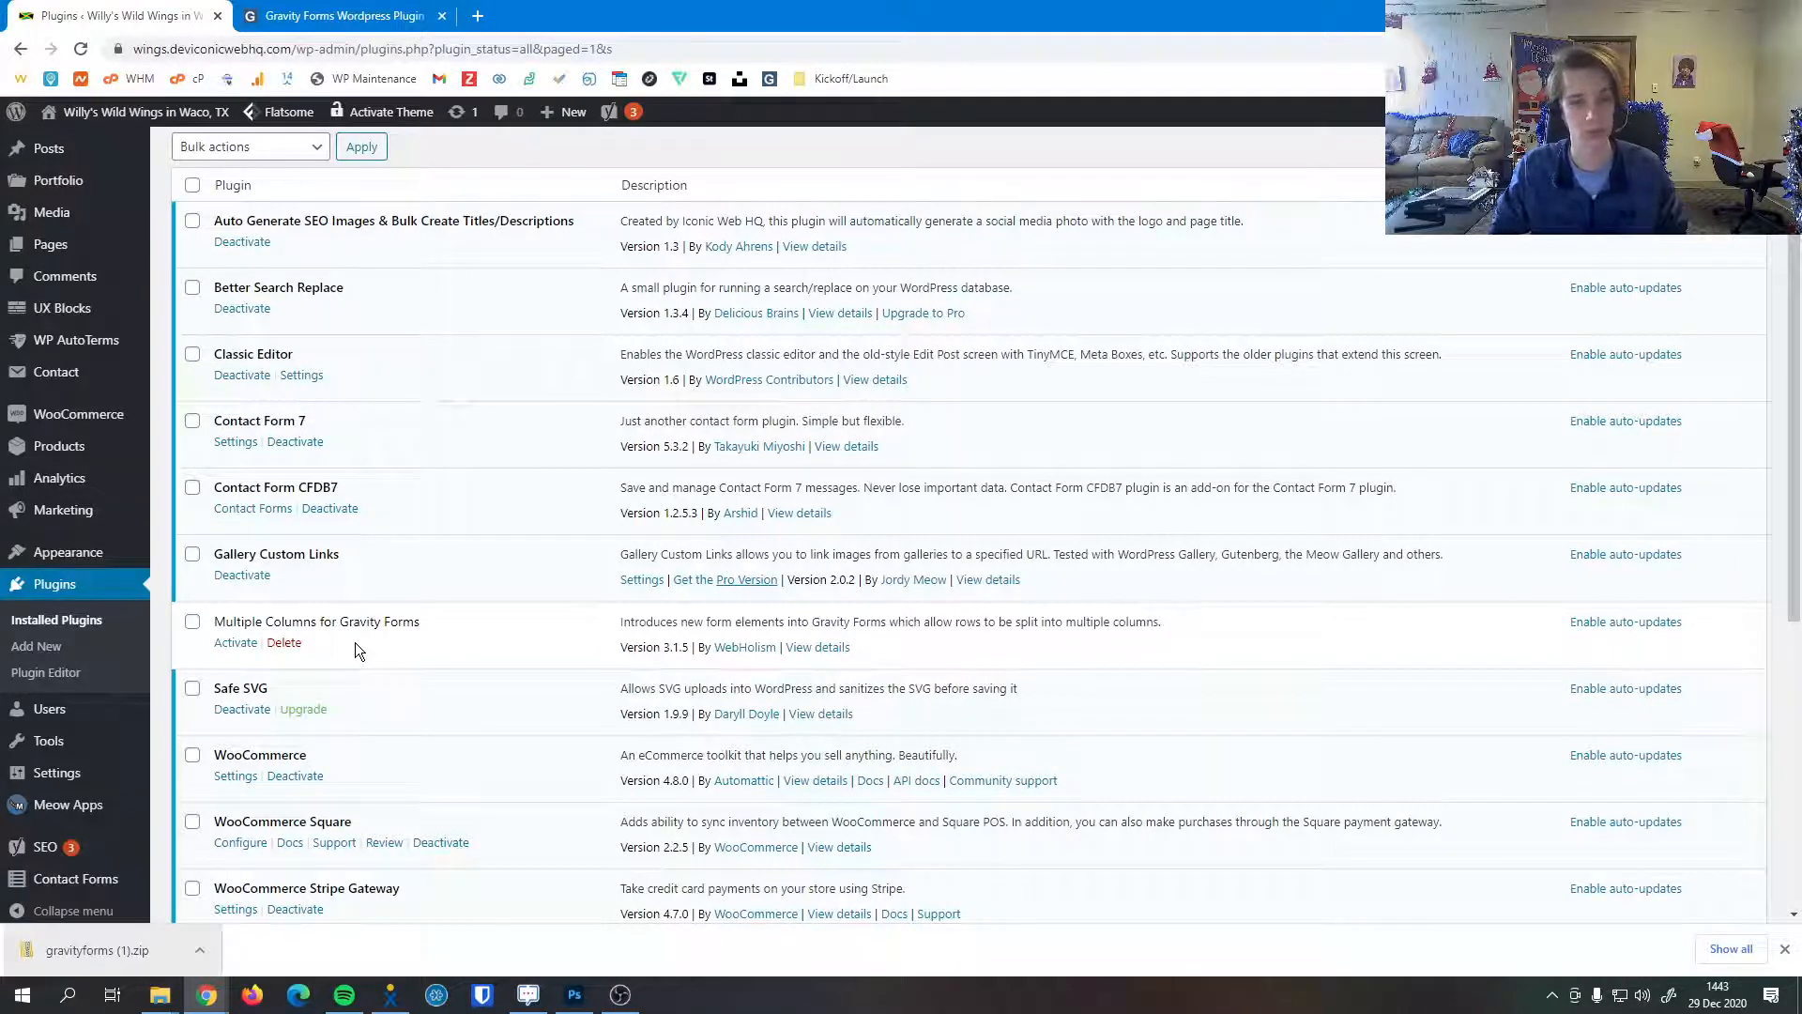
scroll(347, 620, "down", 1)
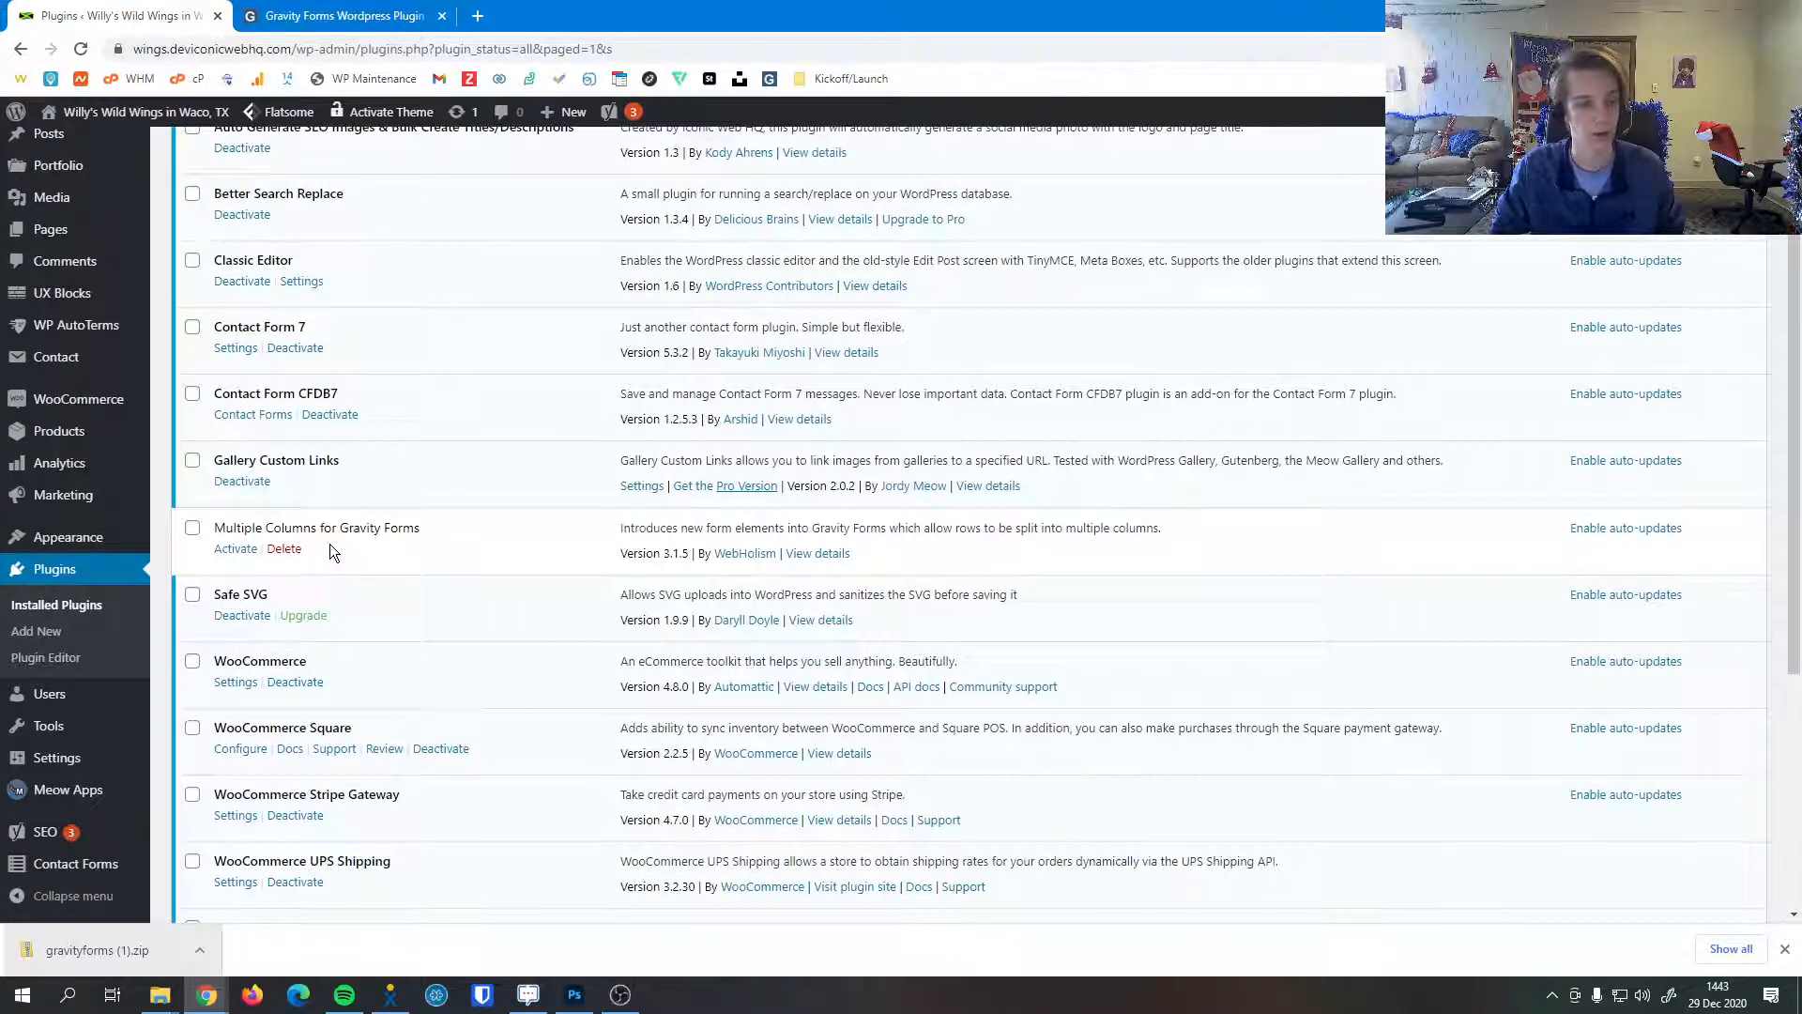
left_click(284, 549)
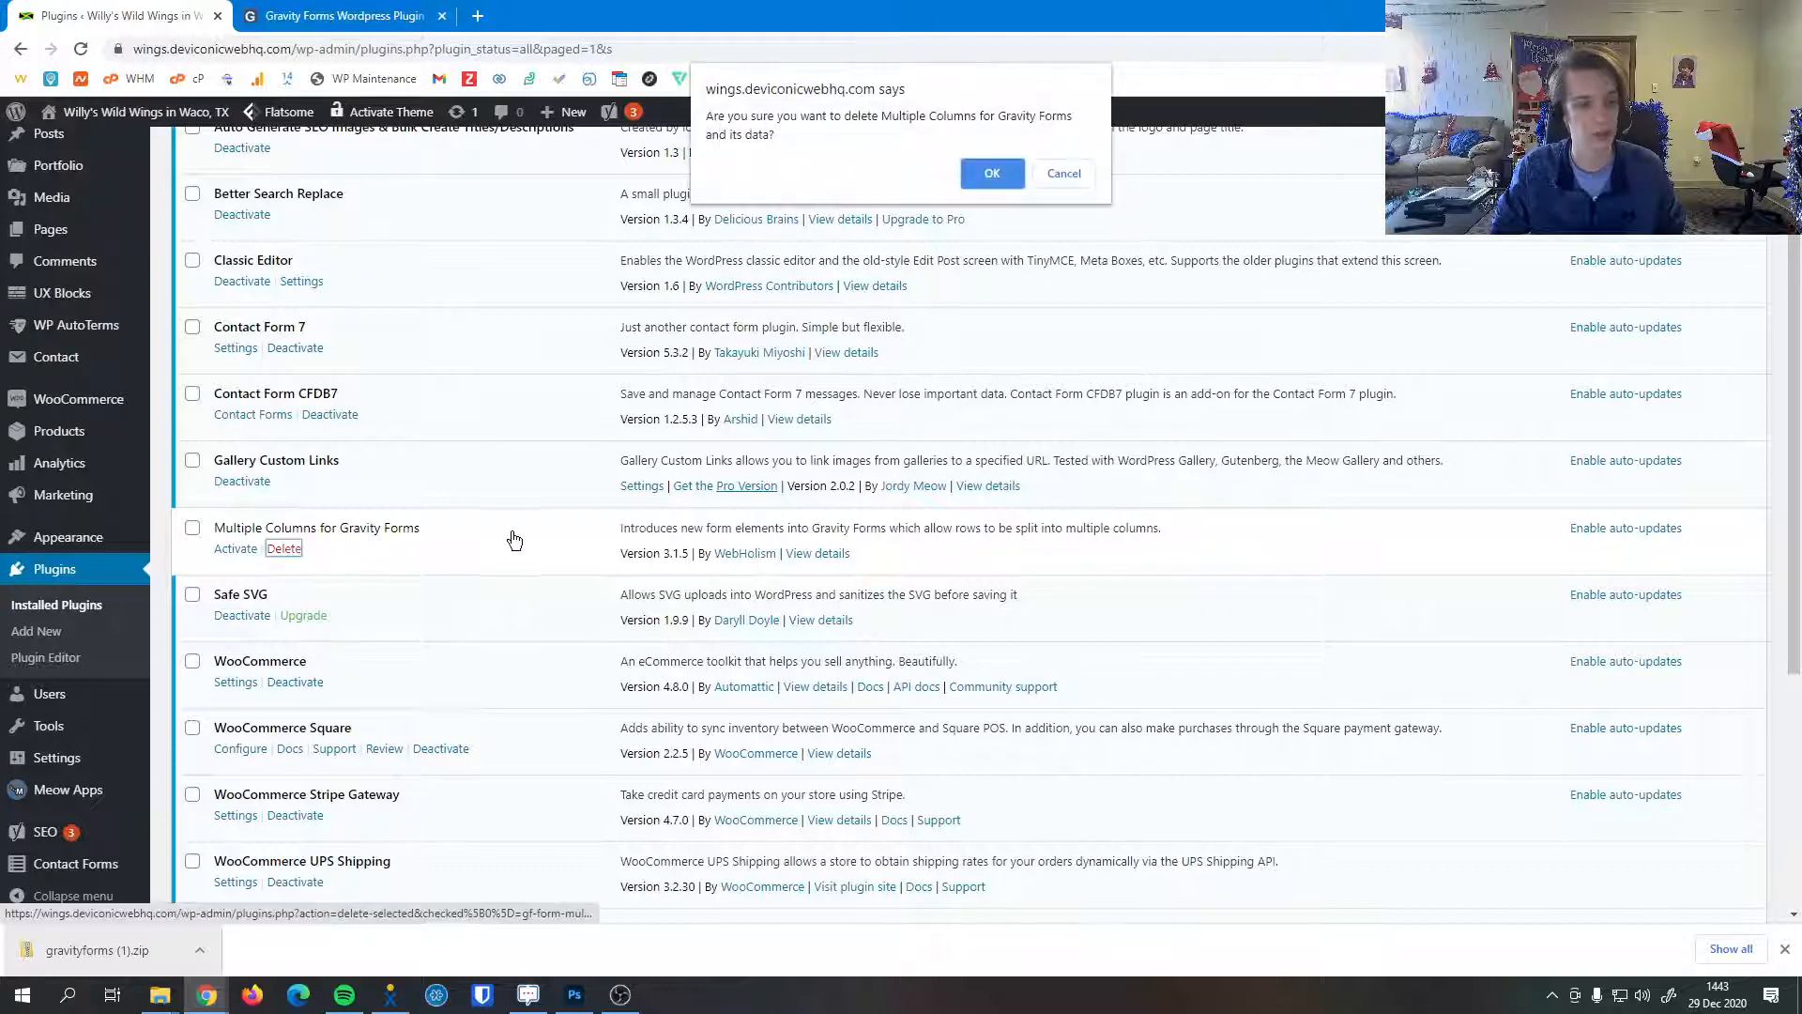
left_click(980, 175)
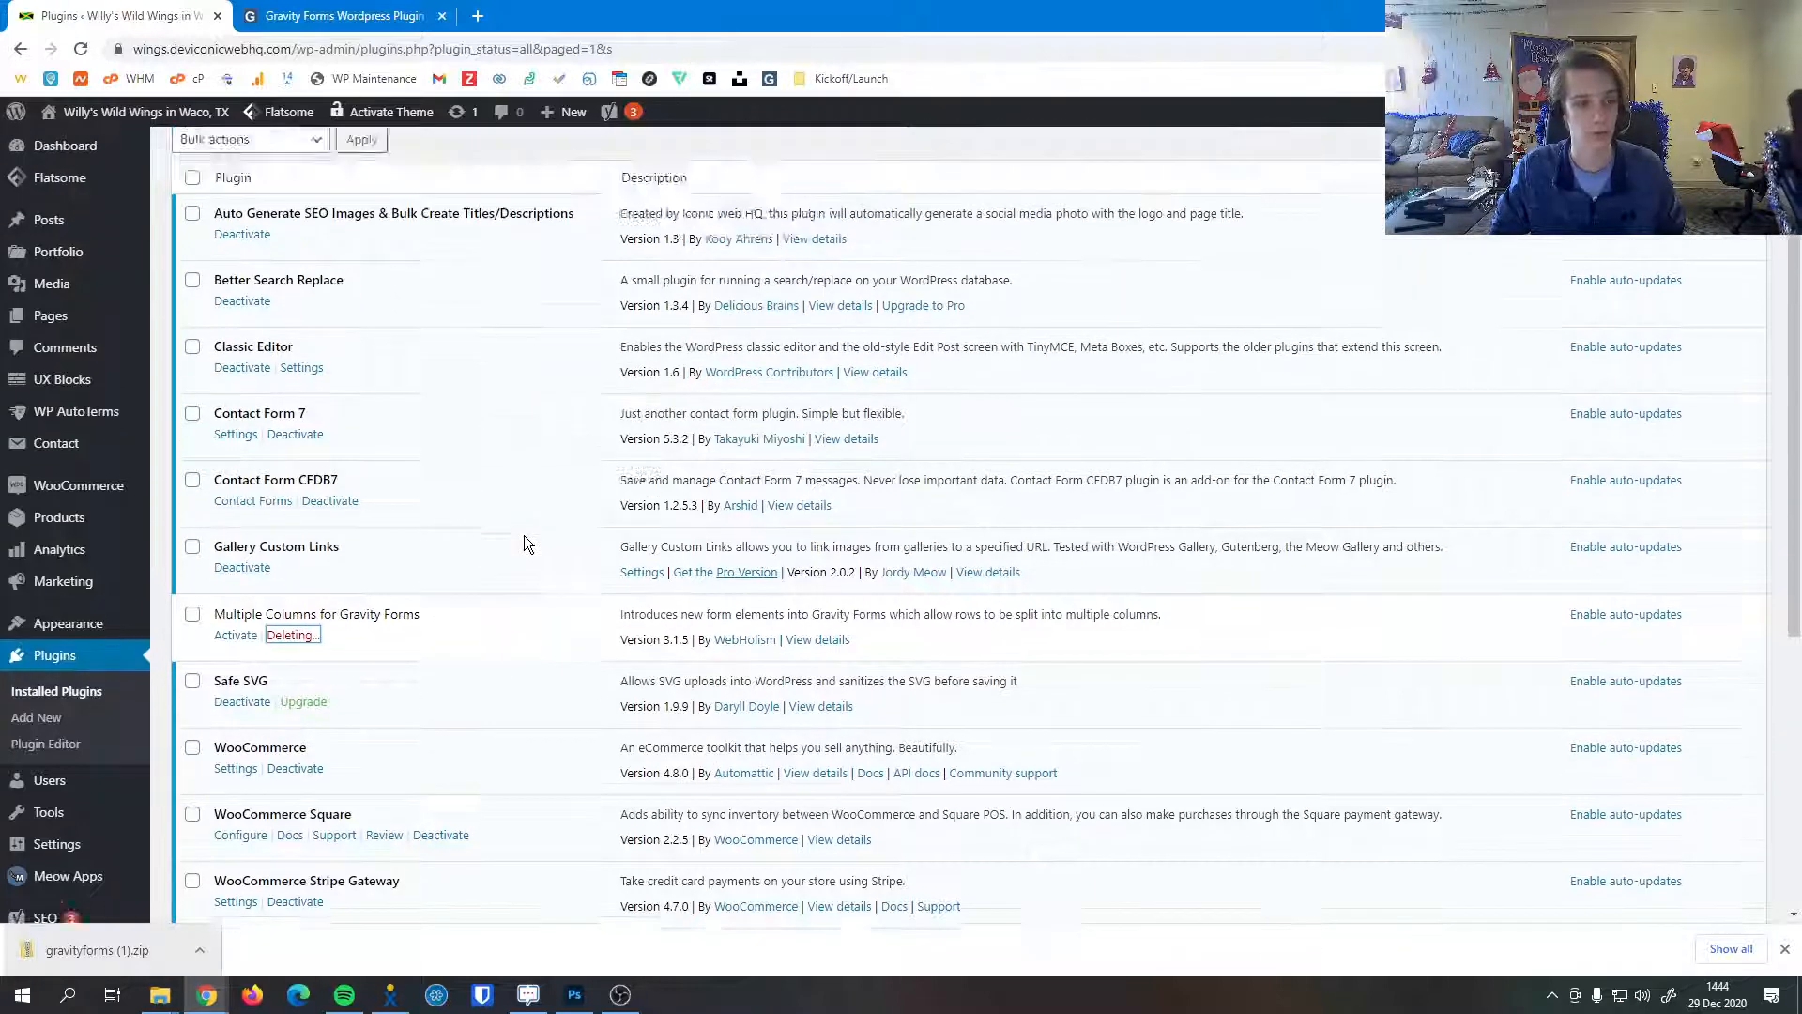
scroll(525, 543, "down", 7)
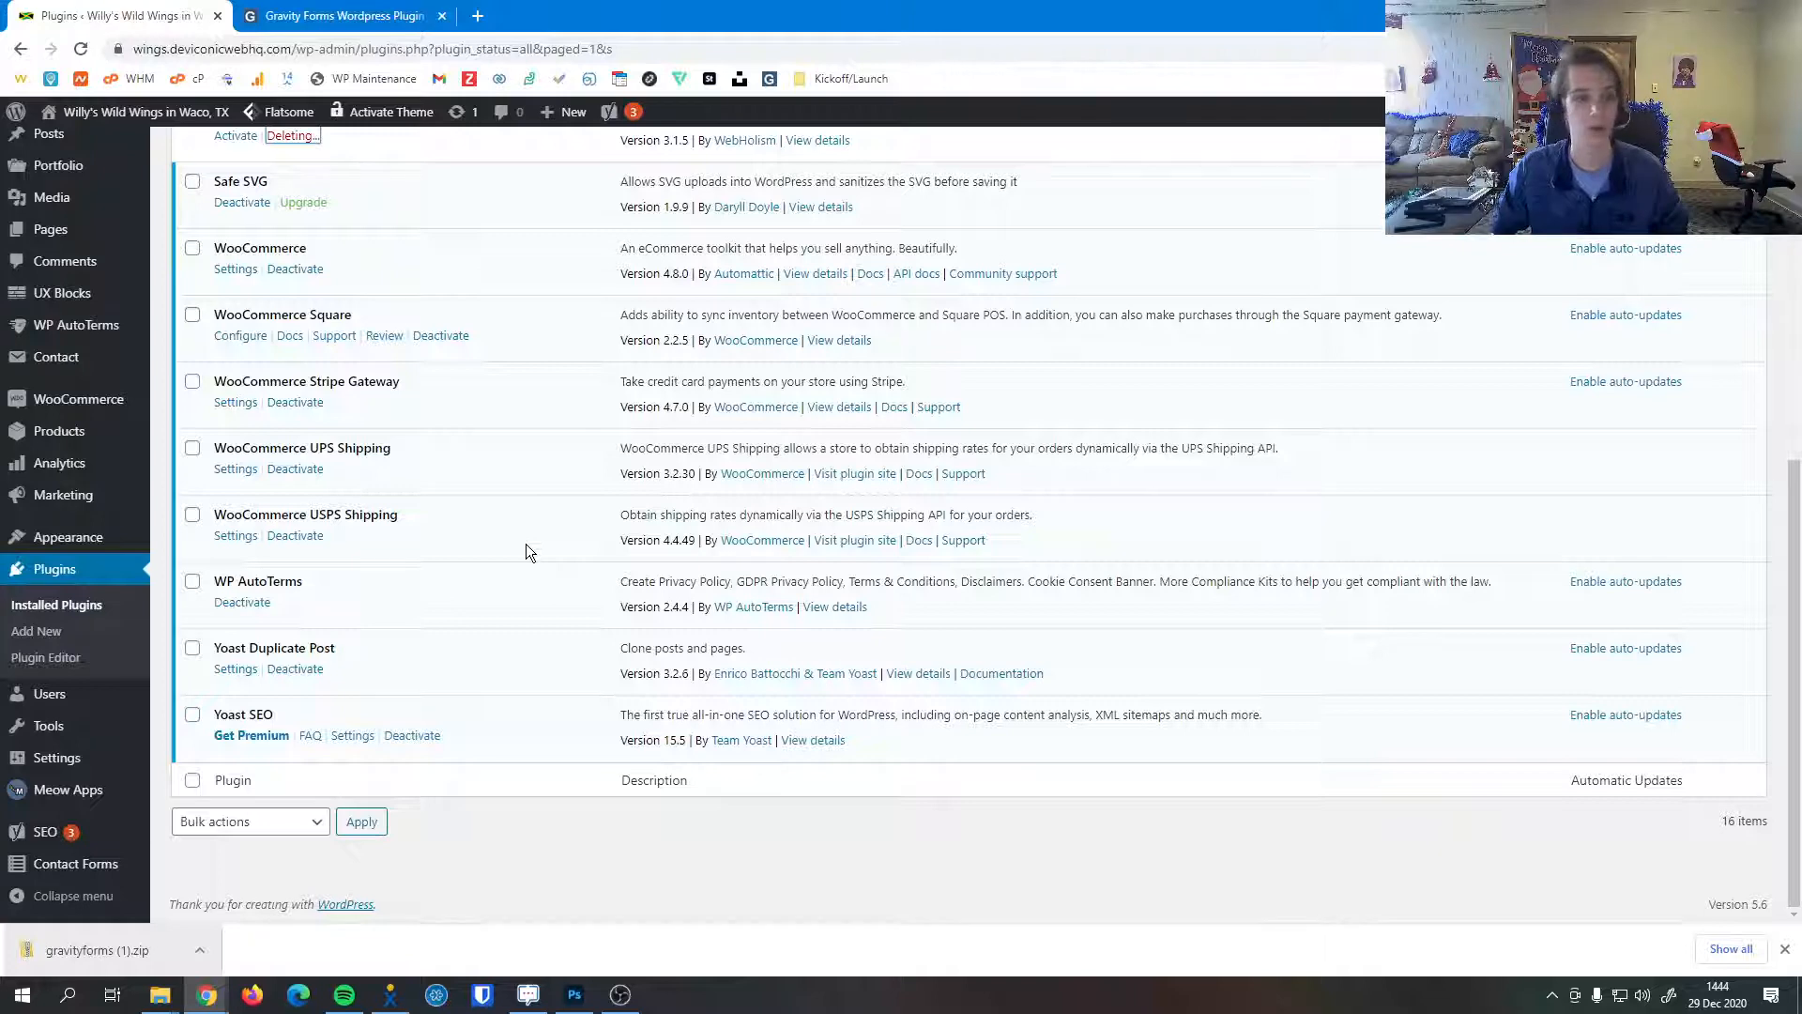
View the About WordPress page and switch to the GPLZONE page for the Gravity Forms plugin.
left_click(14, 120)
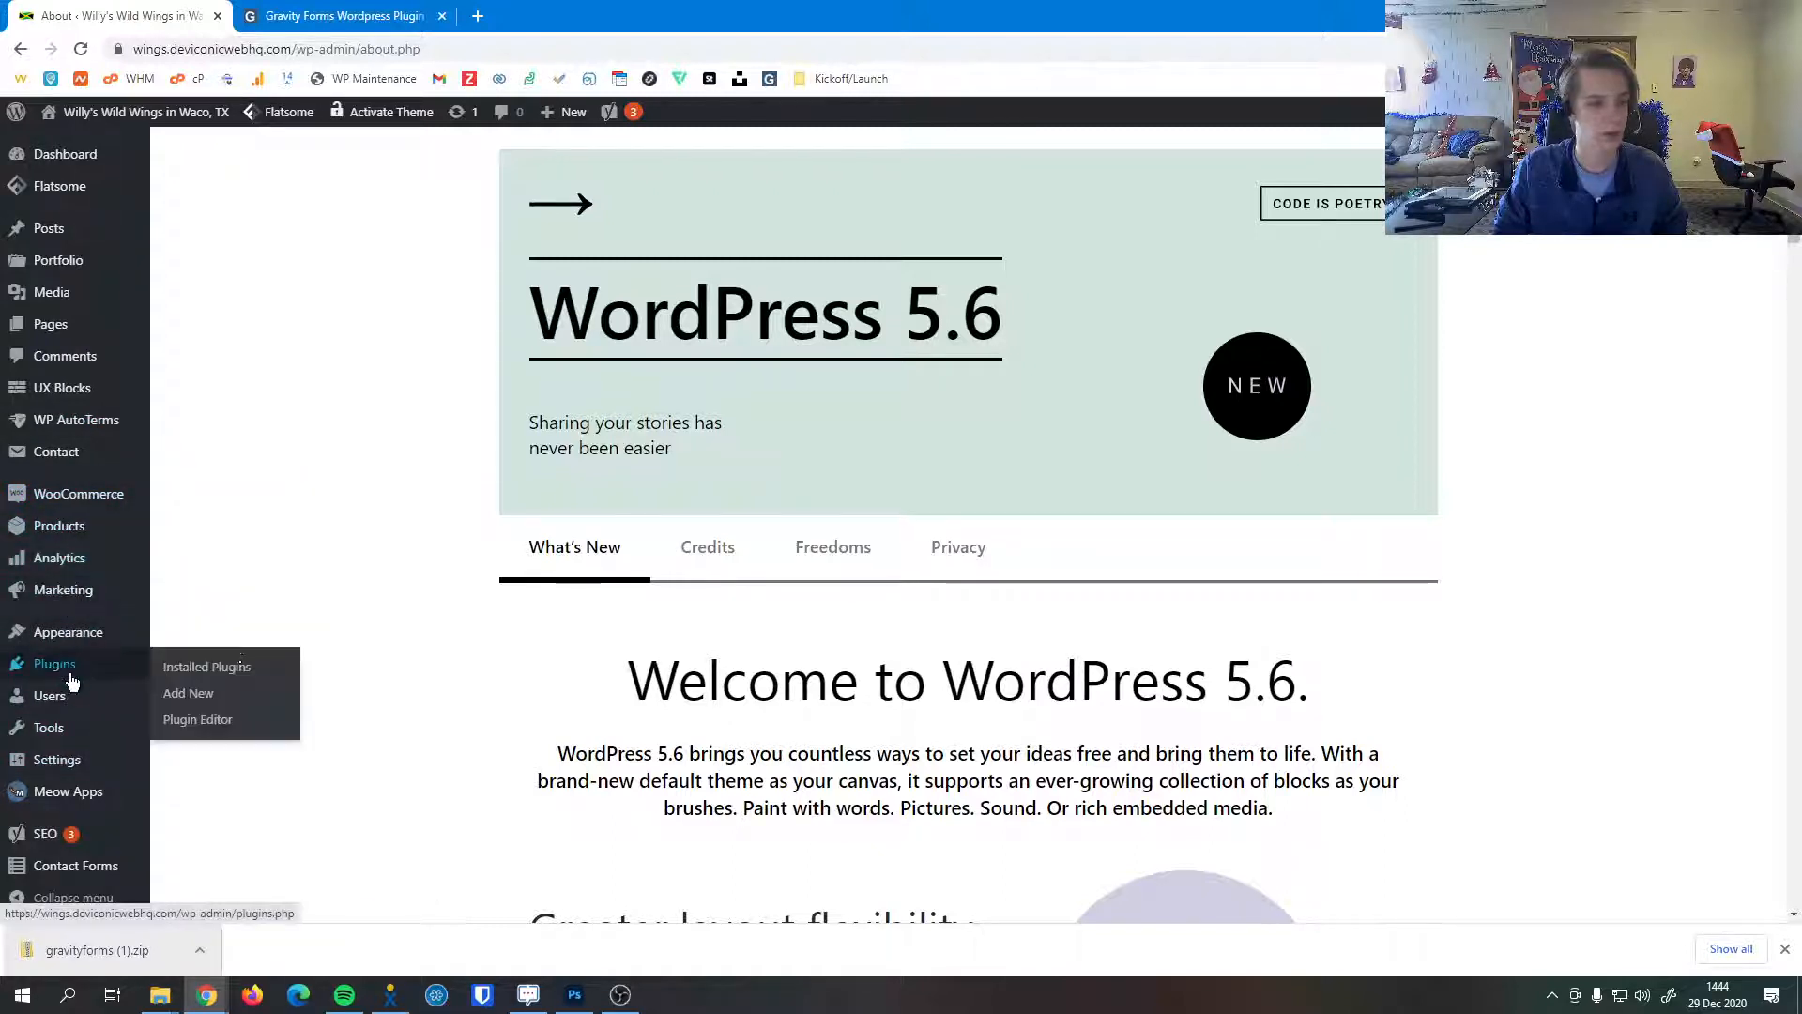
scroll(300, 455, "down", 1)
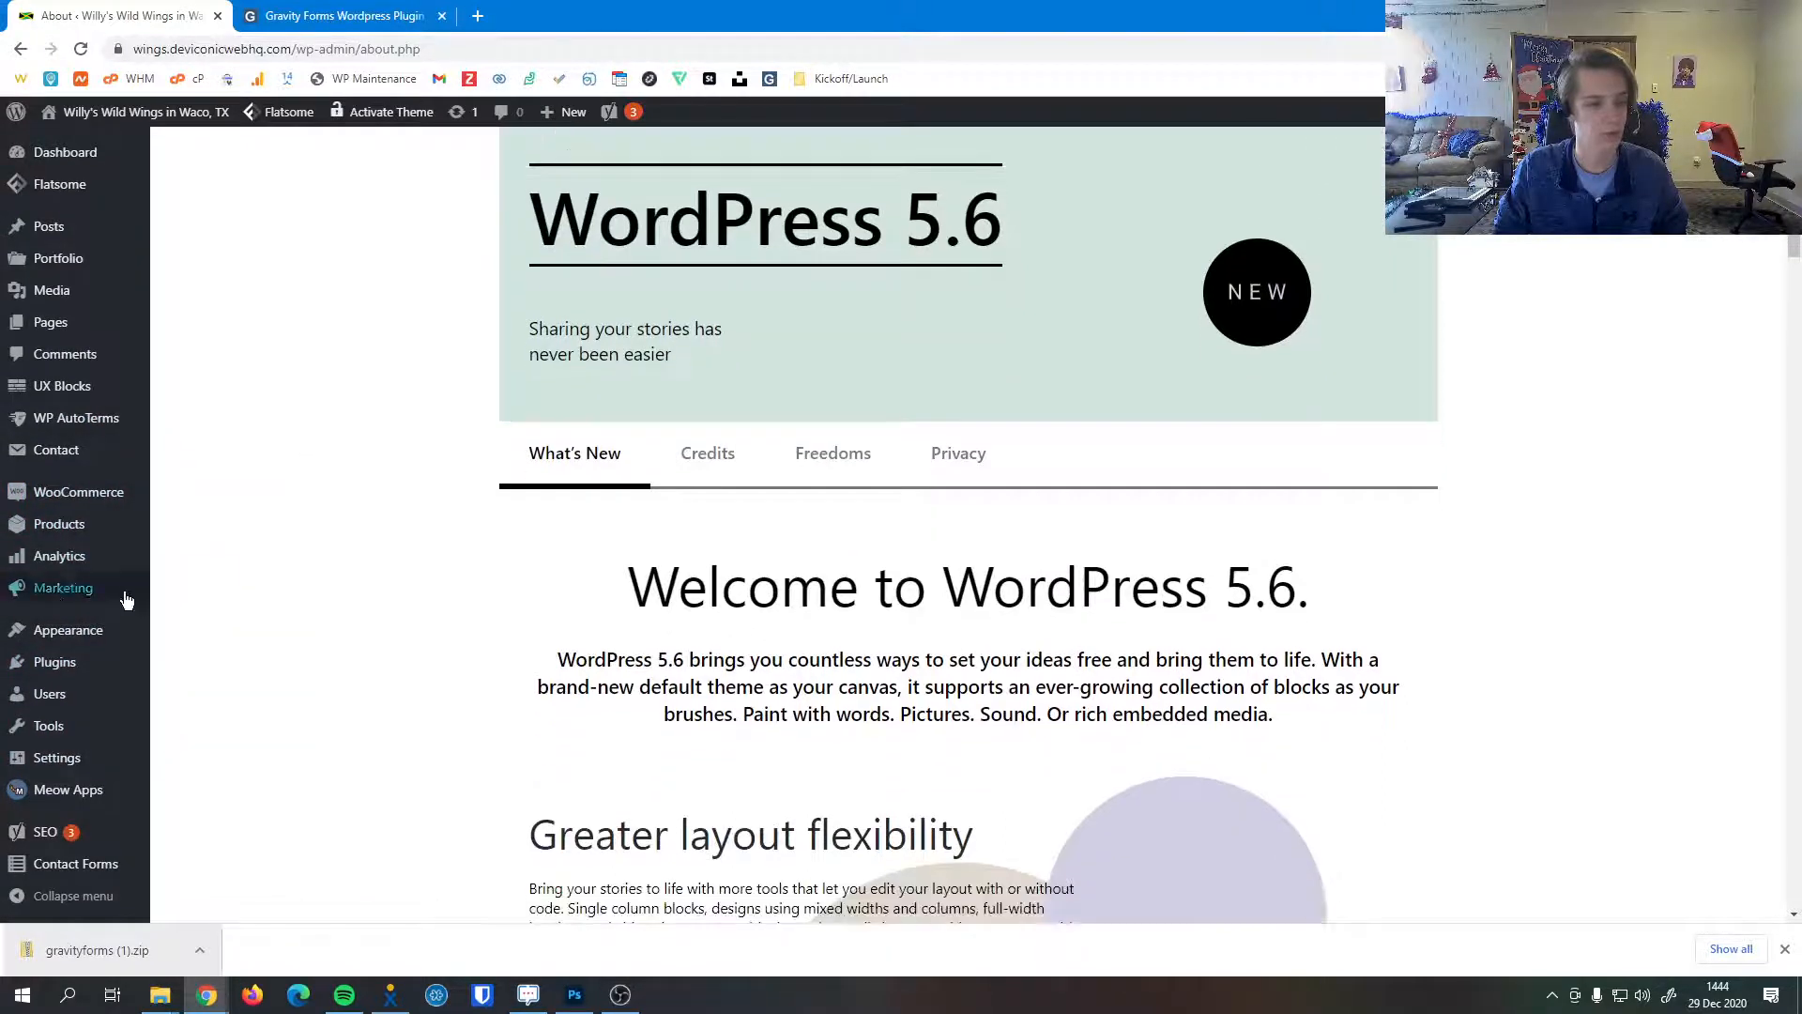
mouse_move(56, 601)
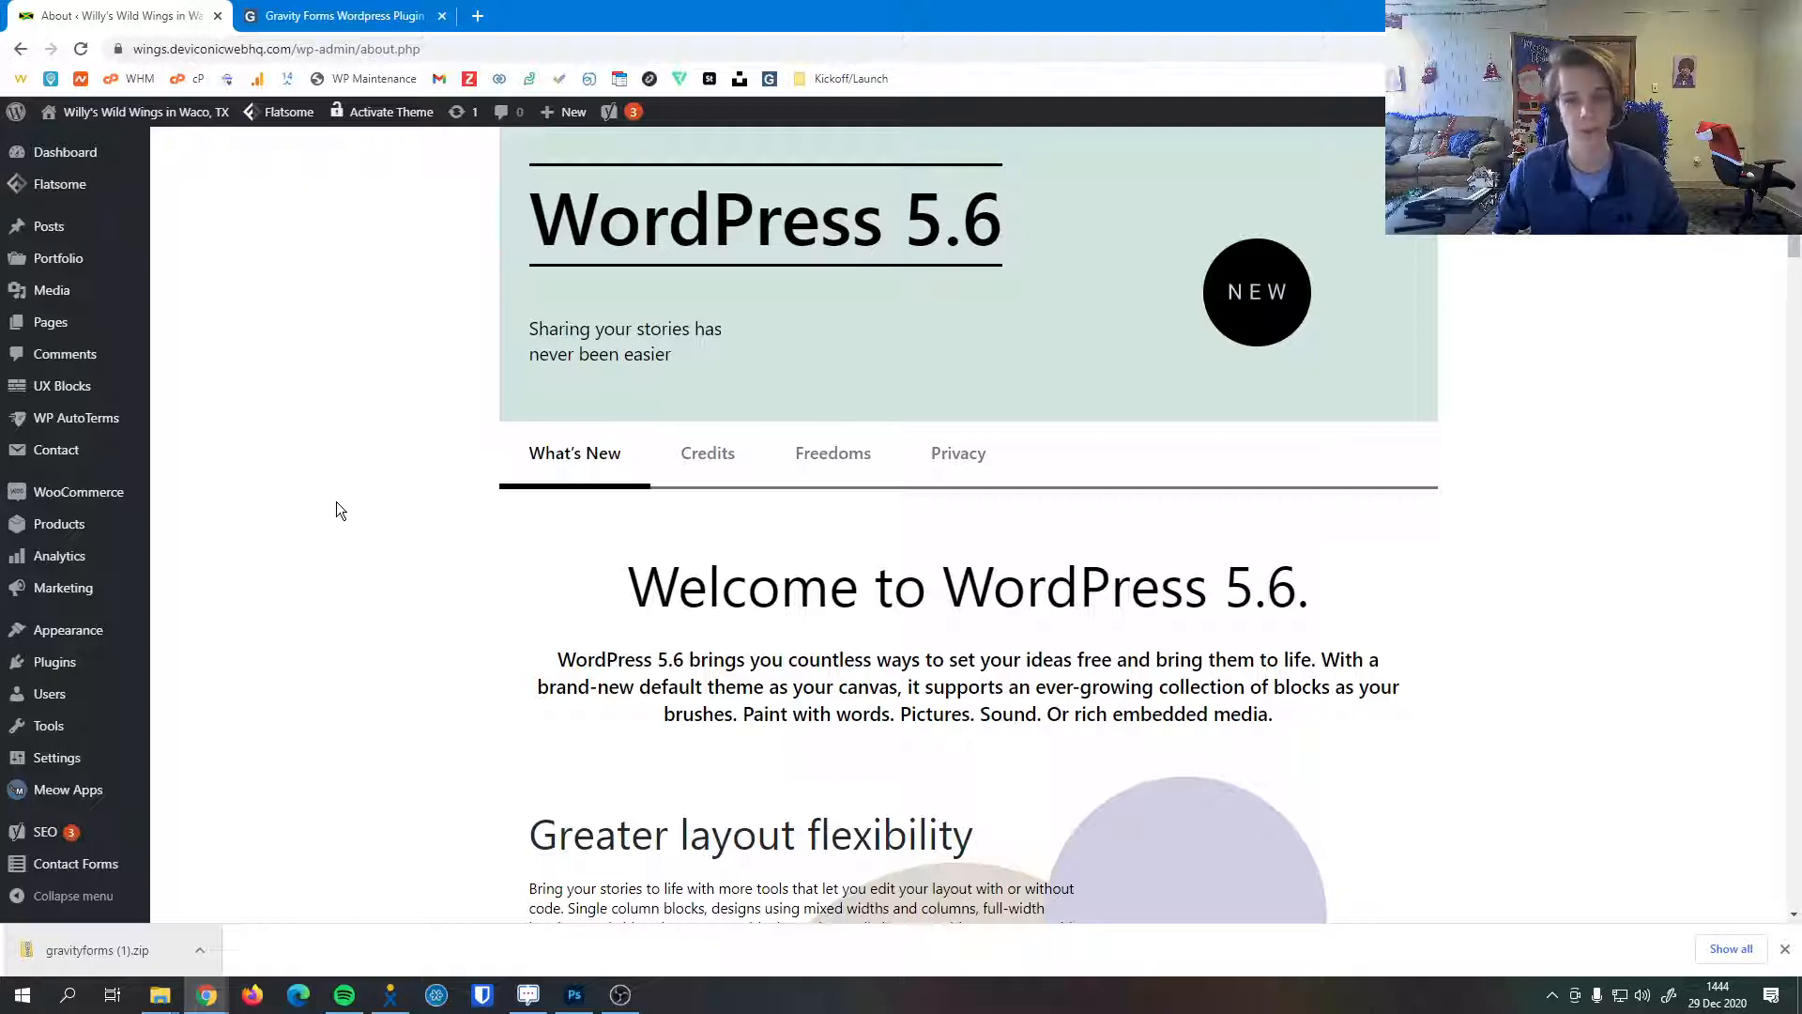
scroll(336, 510, "up", 1)
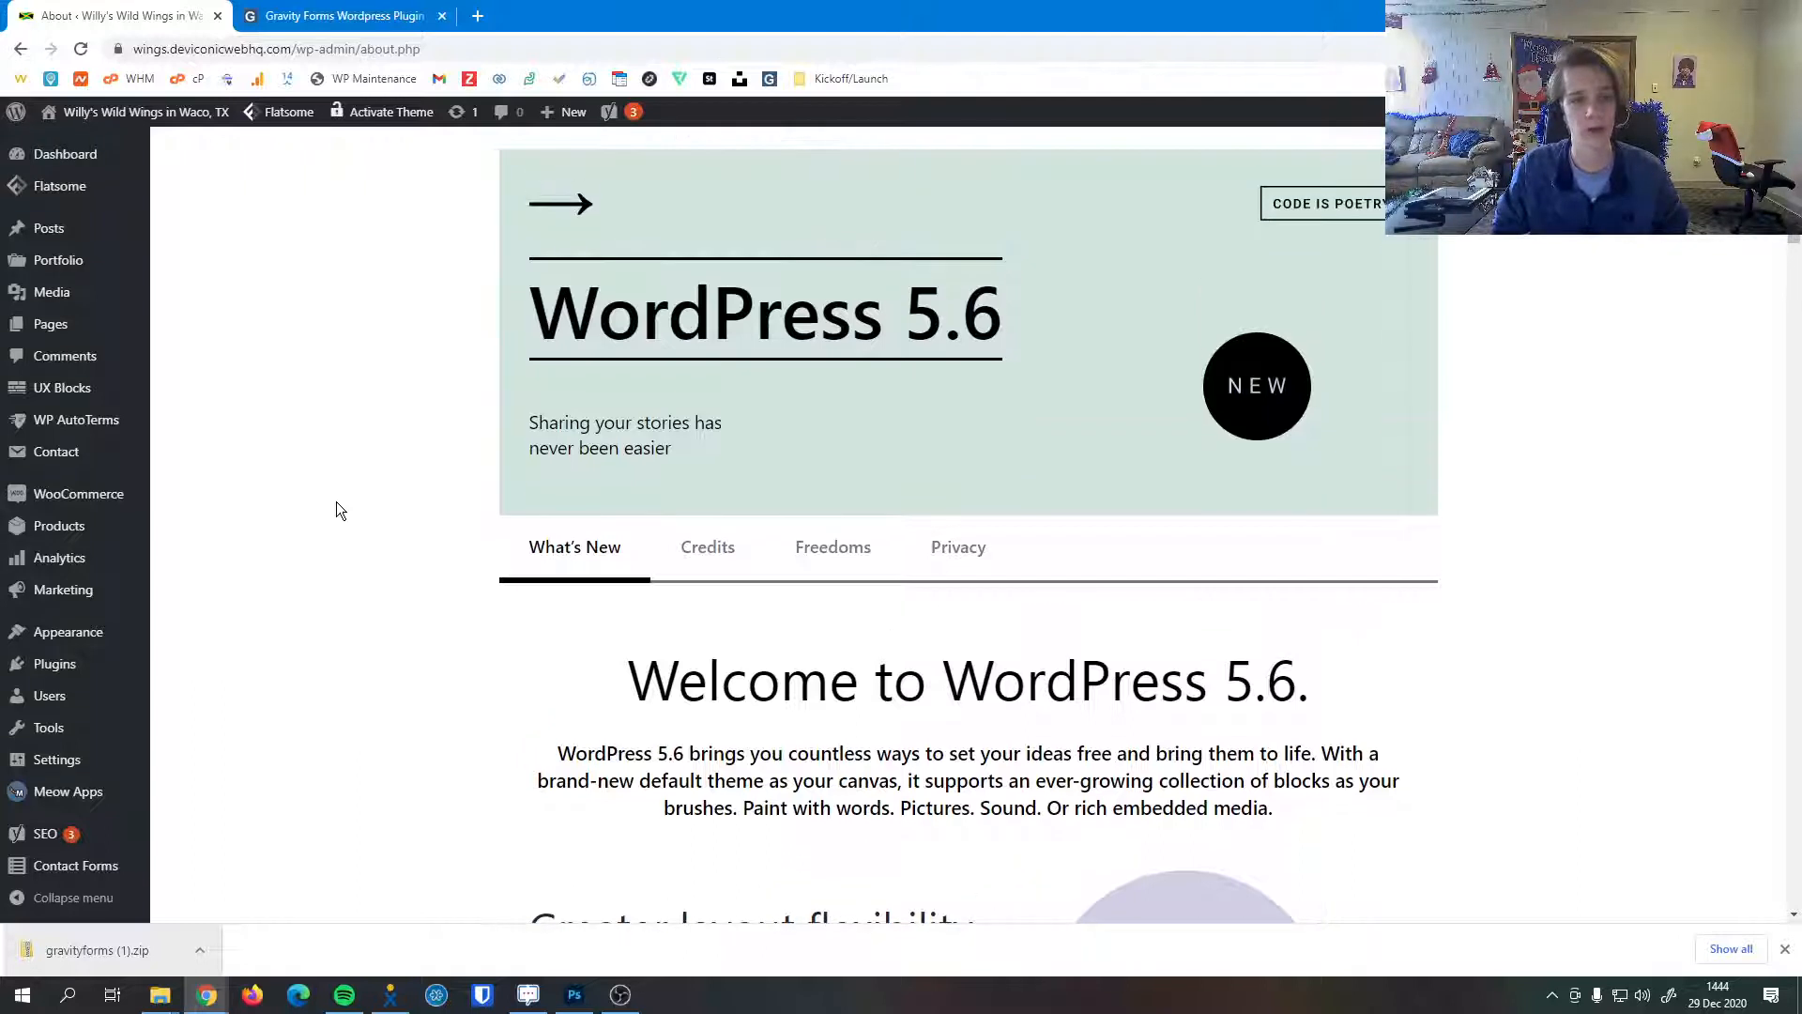
left_click(337, 15)
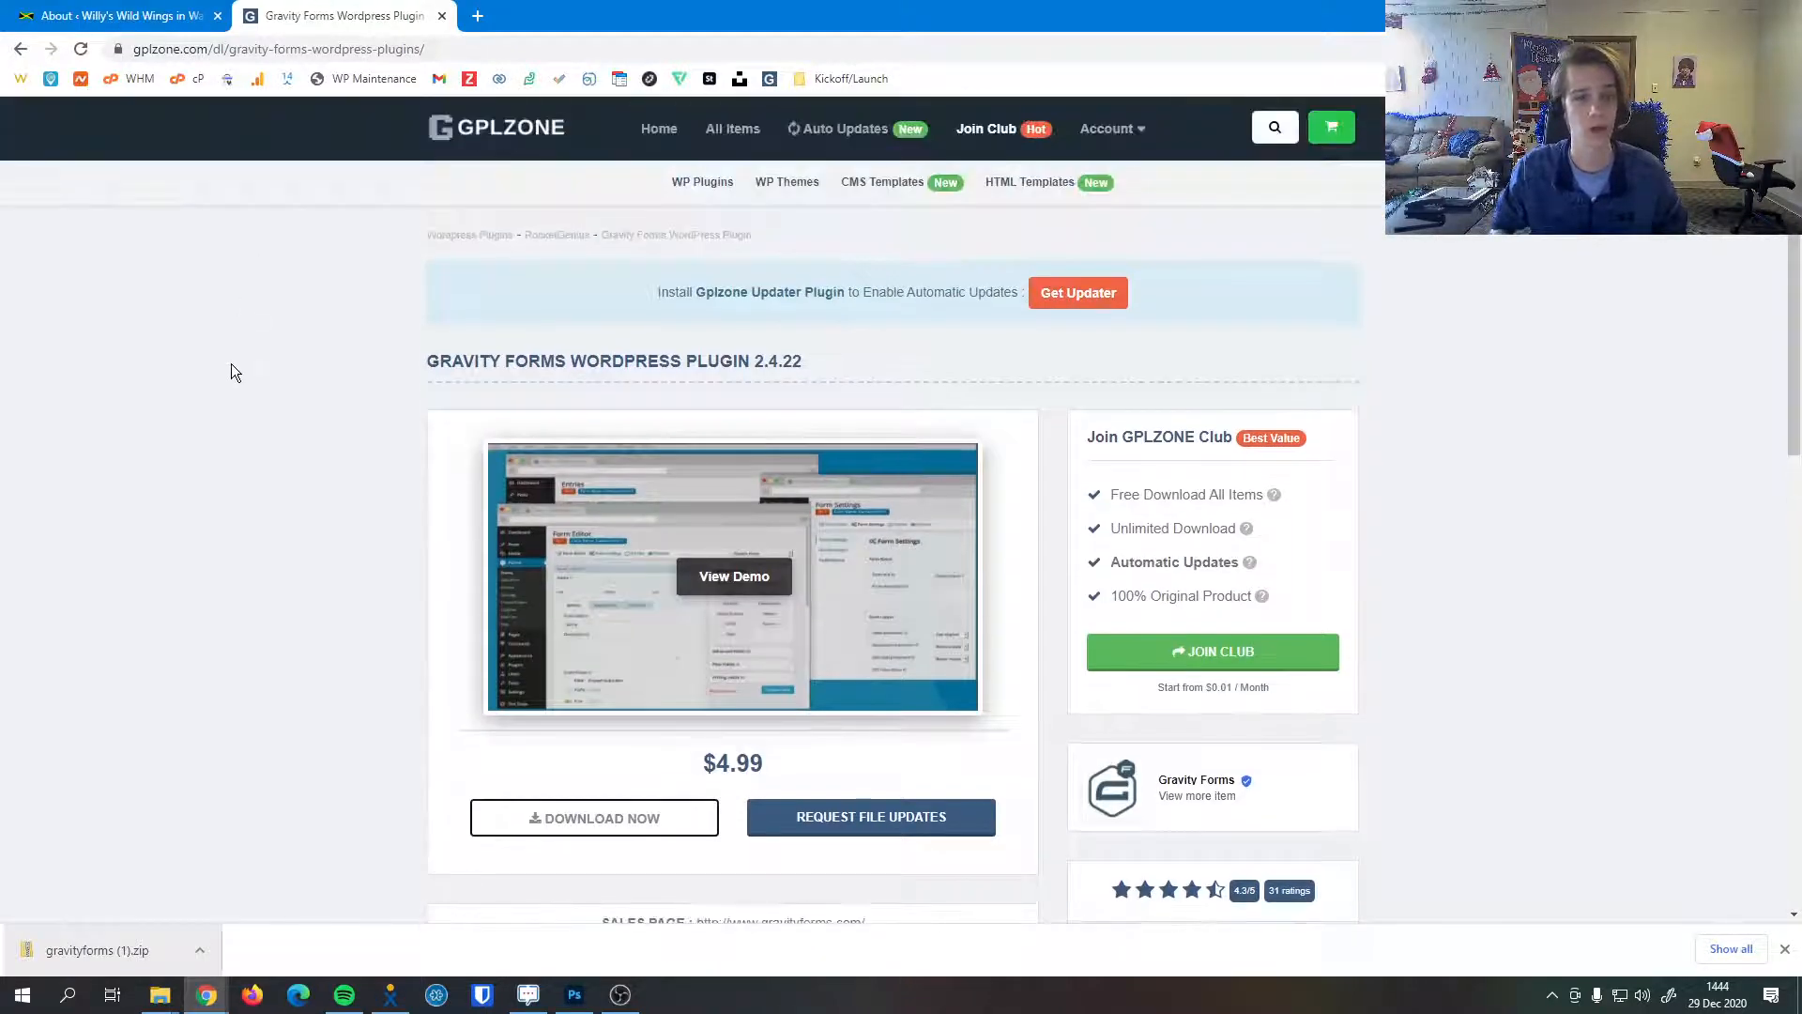